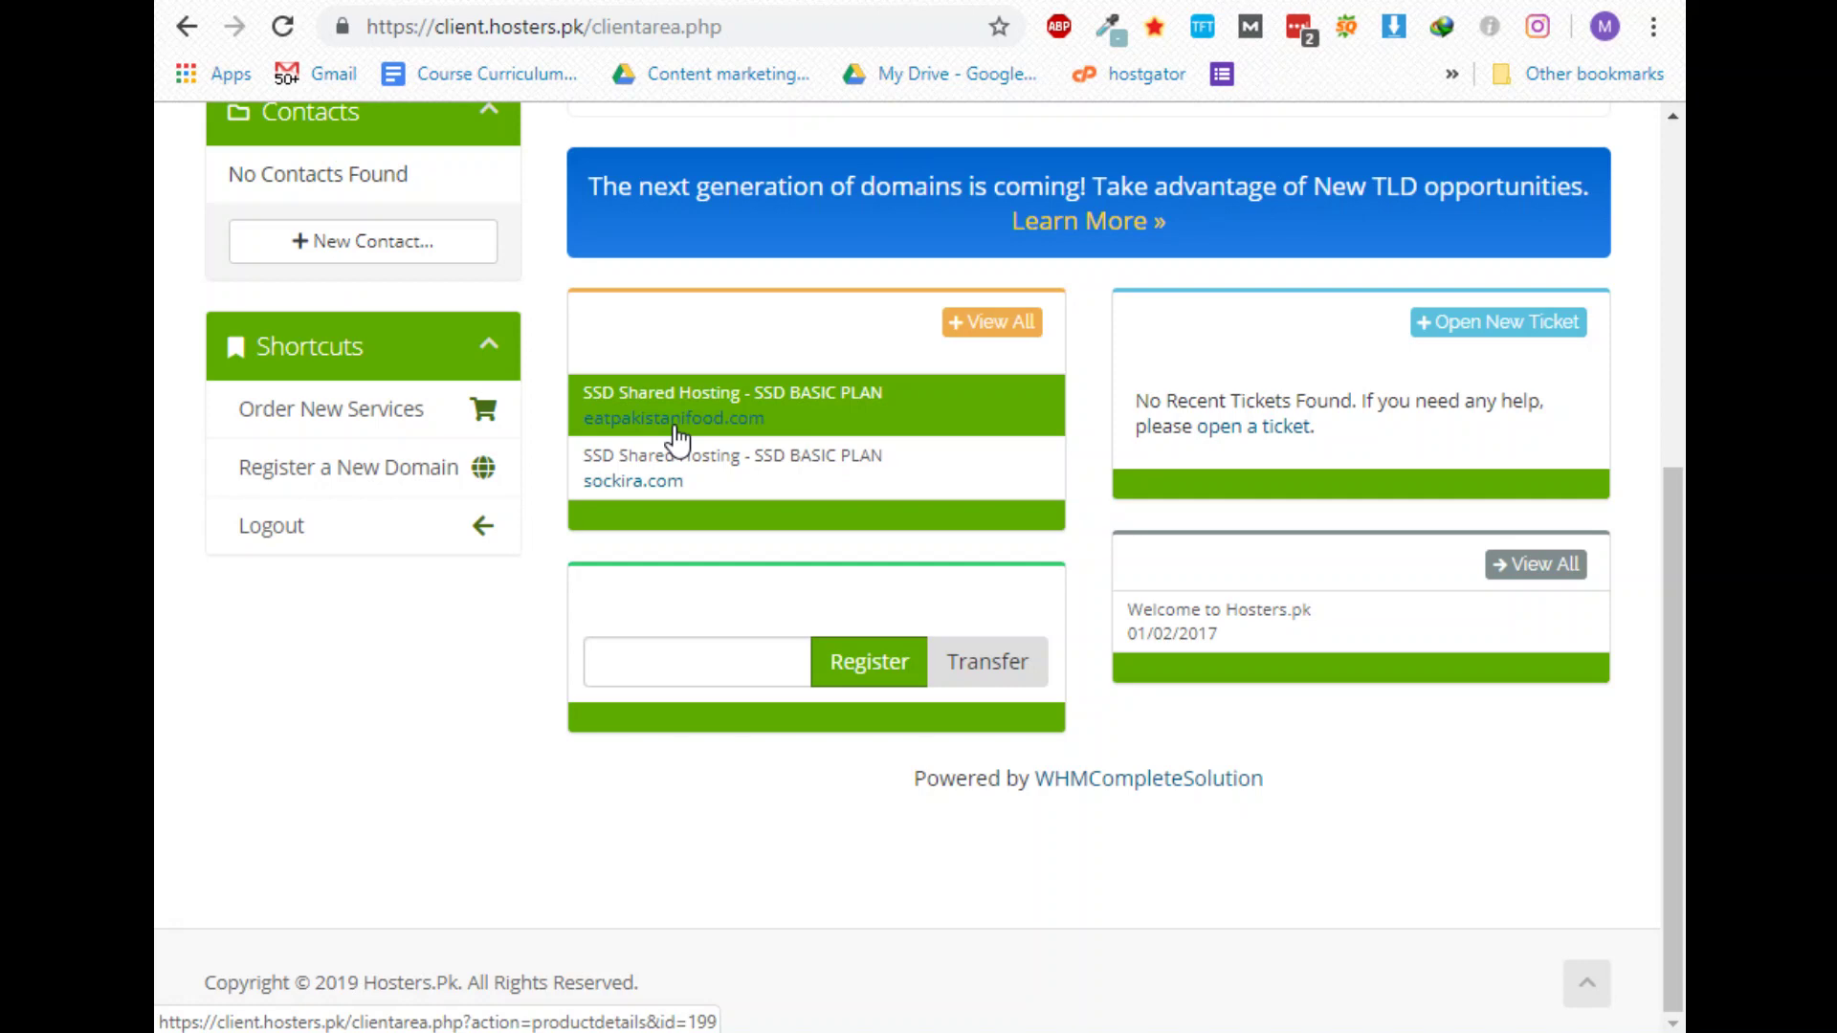
Open the product details page for the eatpakistanifood.com SSD BASIC PLAN hosting service
click(677, 439)
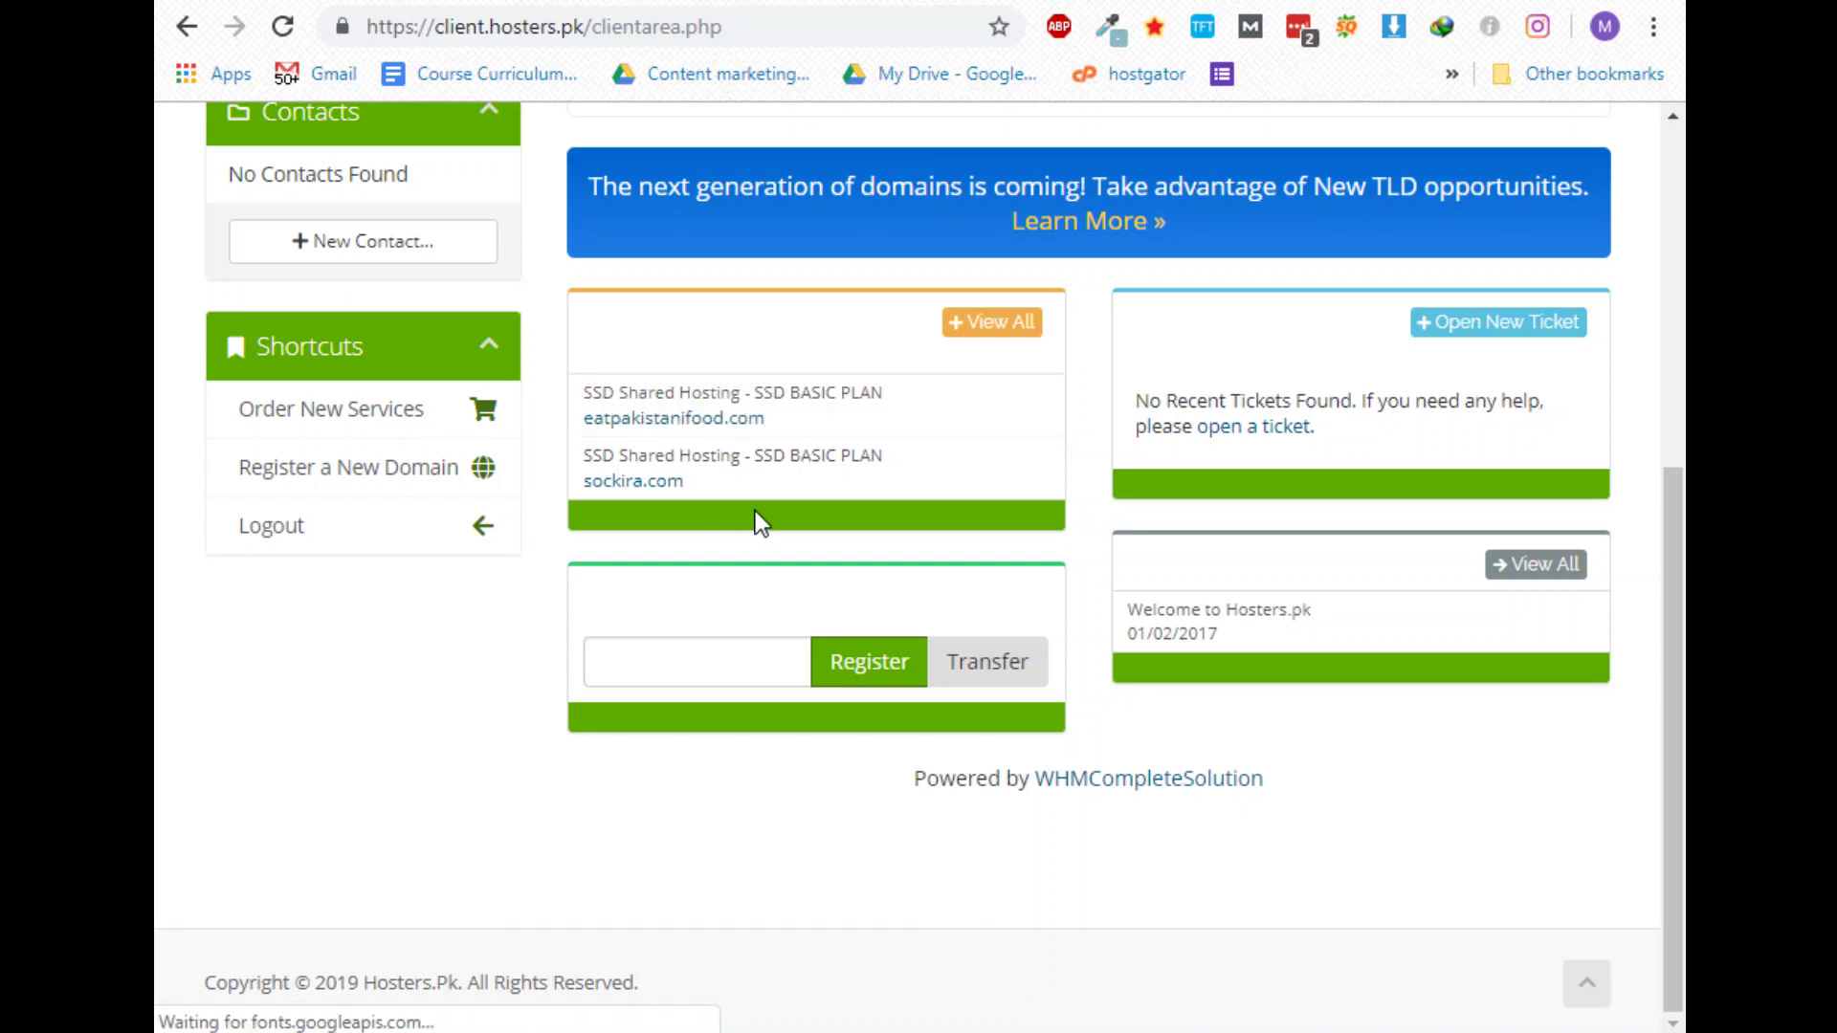
click(739, 418)
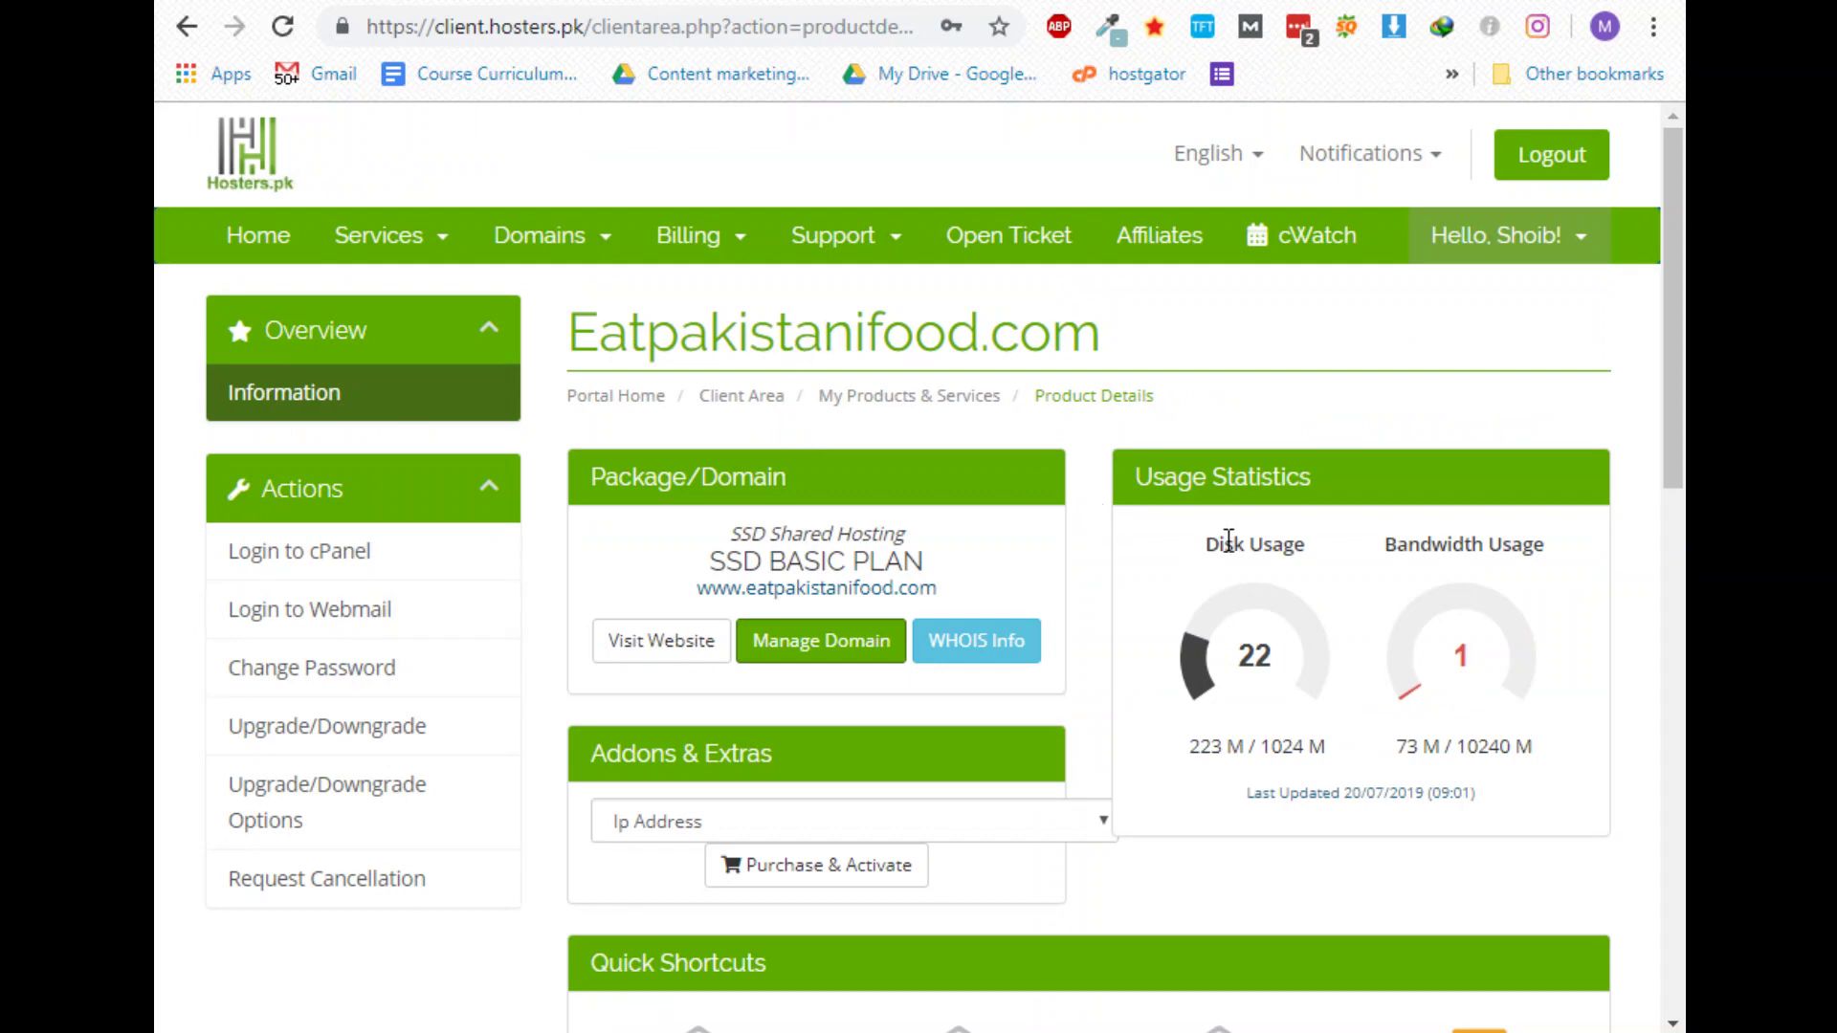
drag(1447, 548, 1548, 572)
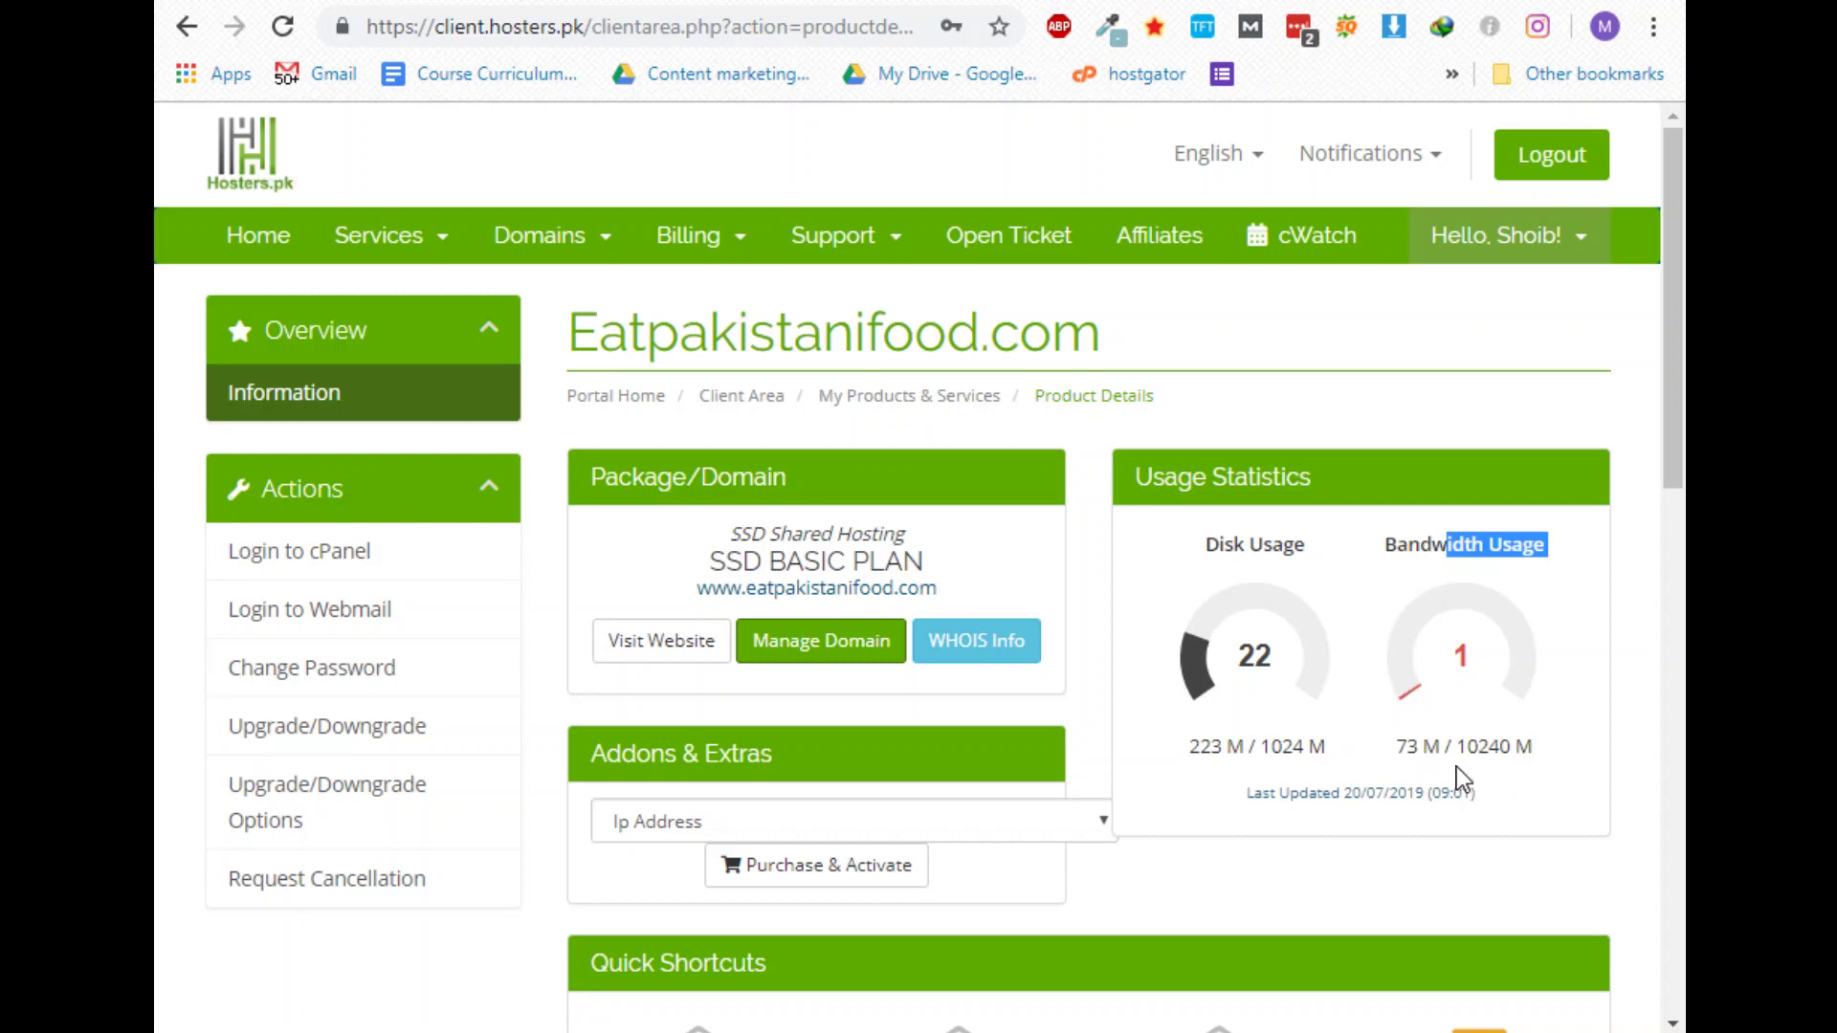
scroll(1266, 698, down, 3)
scroll(1267, 698, down, 2)
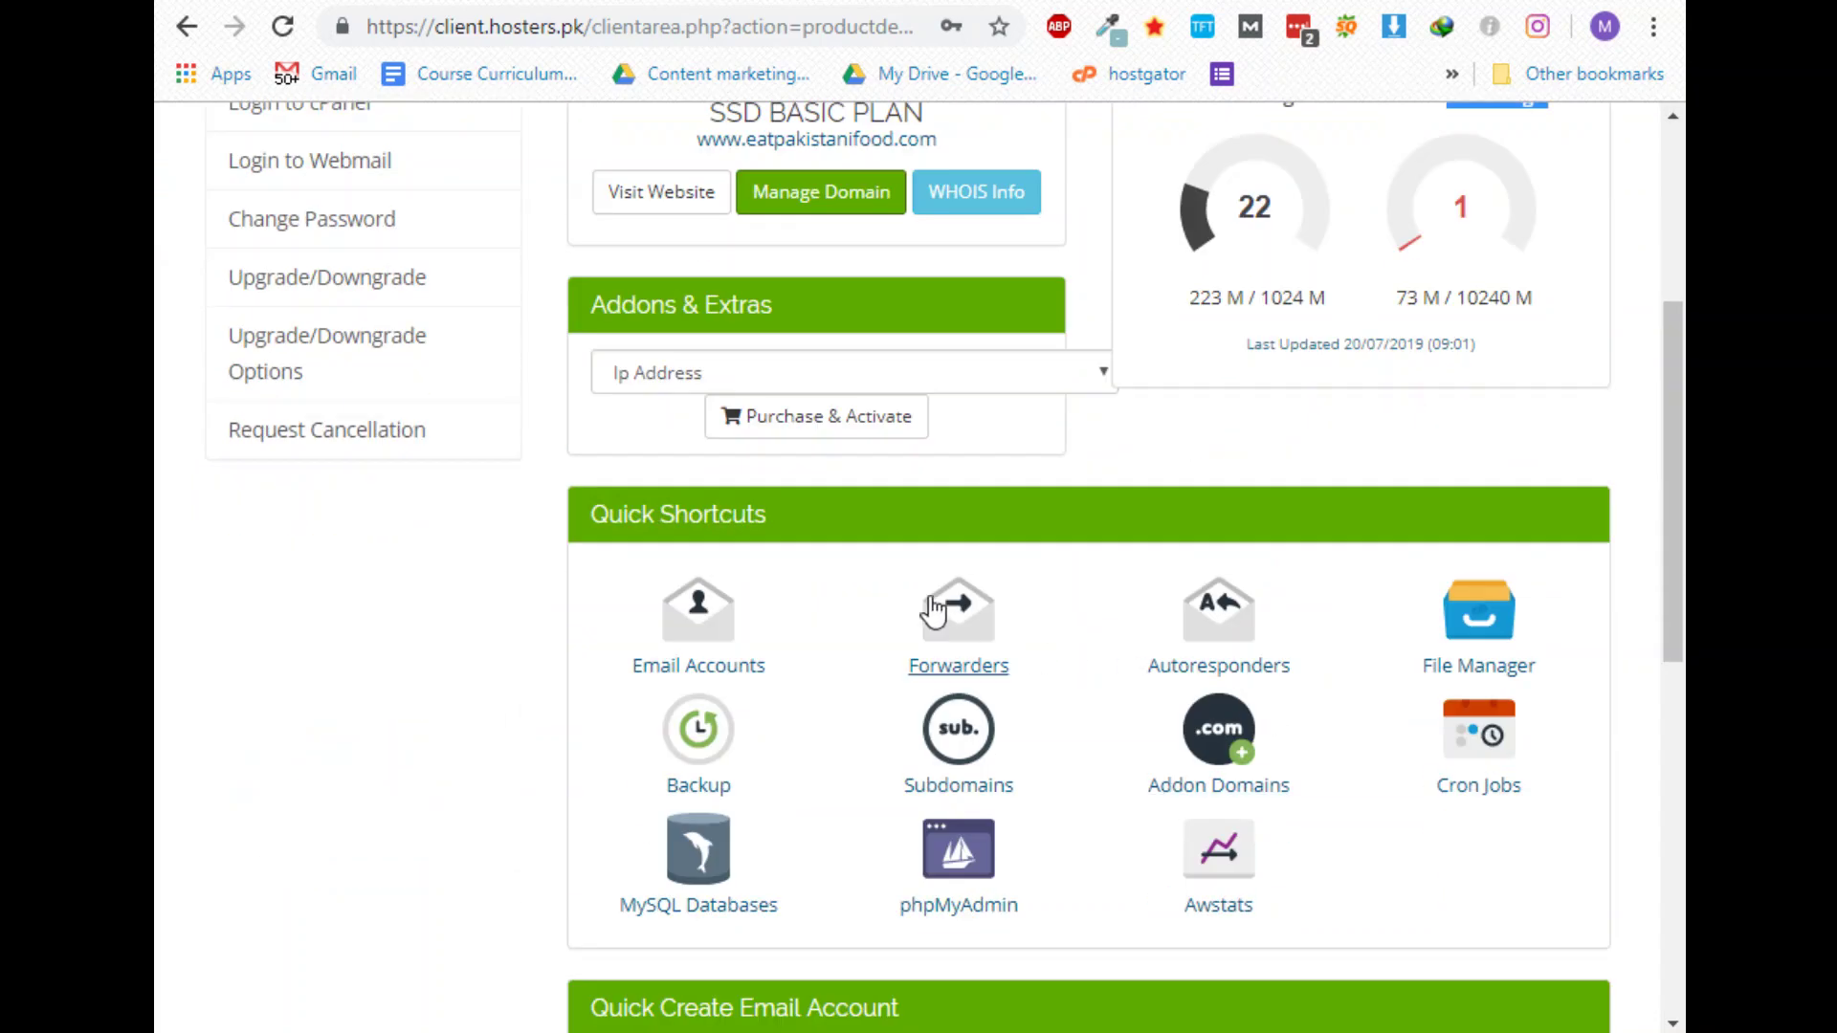
scroll(727, 593, down, 7)
scroll(714, 604, up, 11)
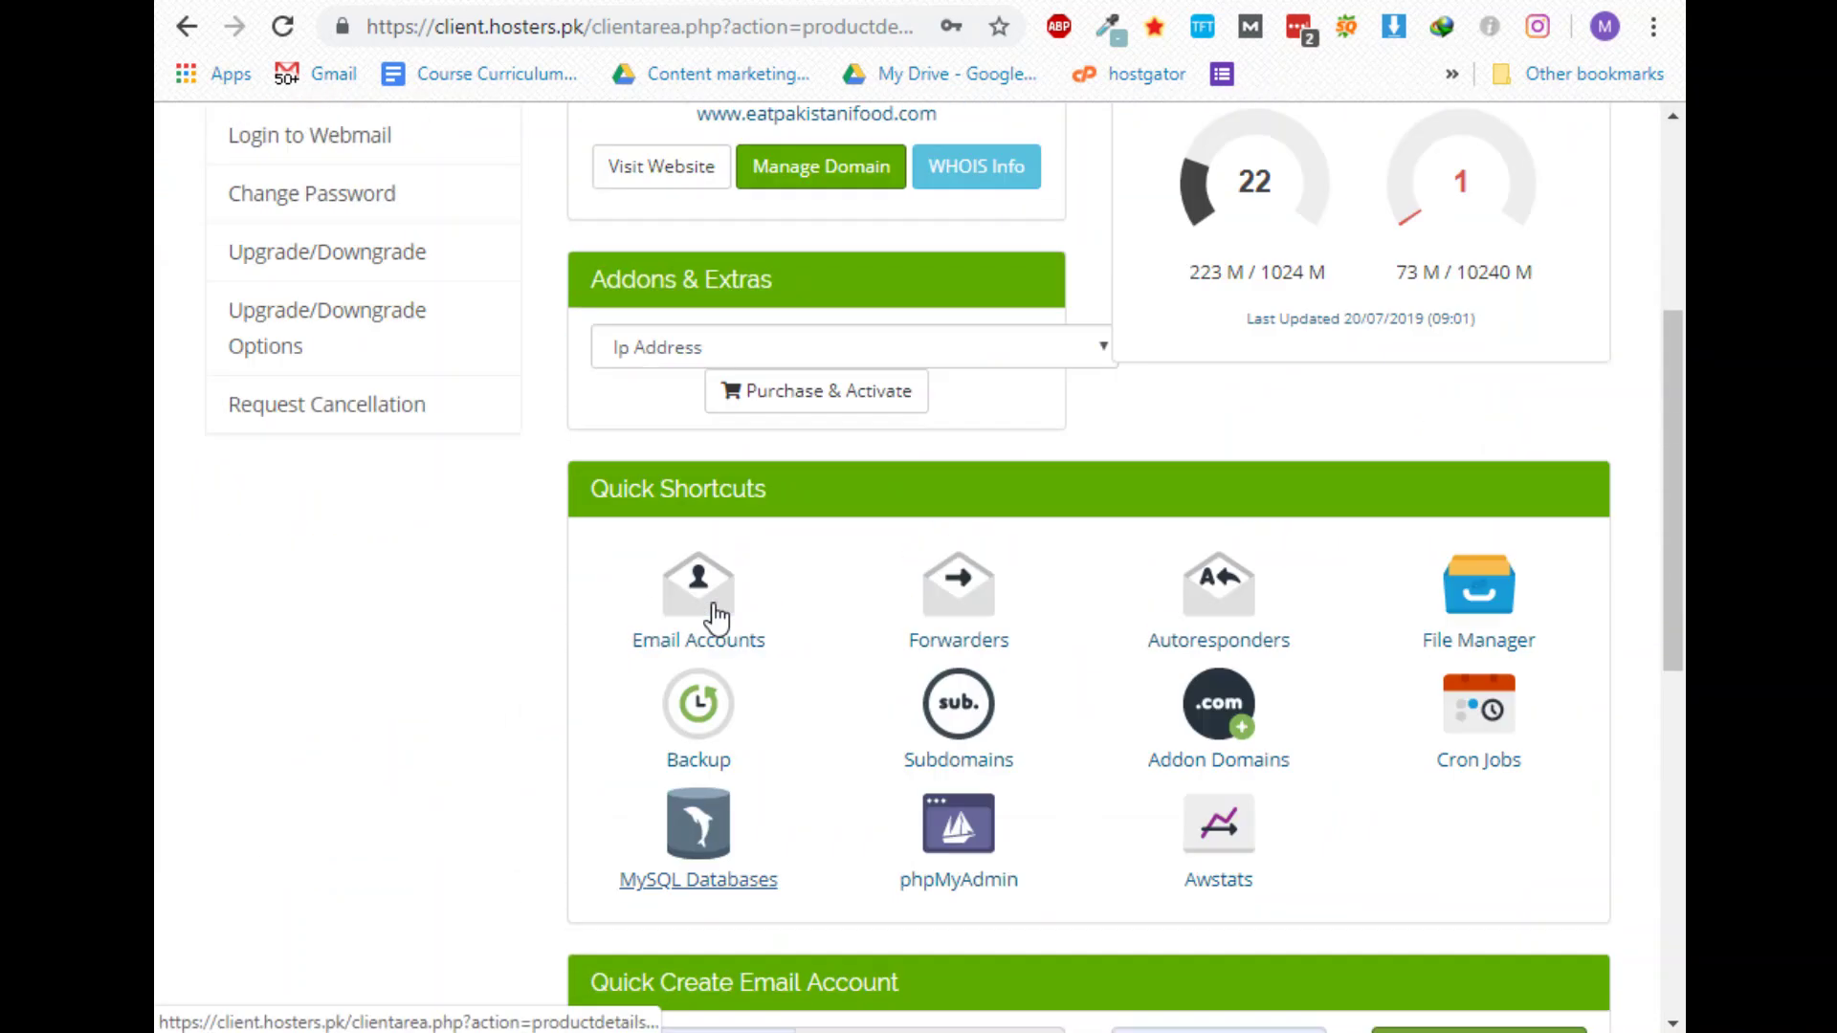
scroll(705, 718, down, 10)
scroll(713, 702, down, 3)
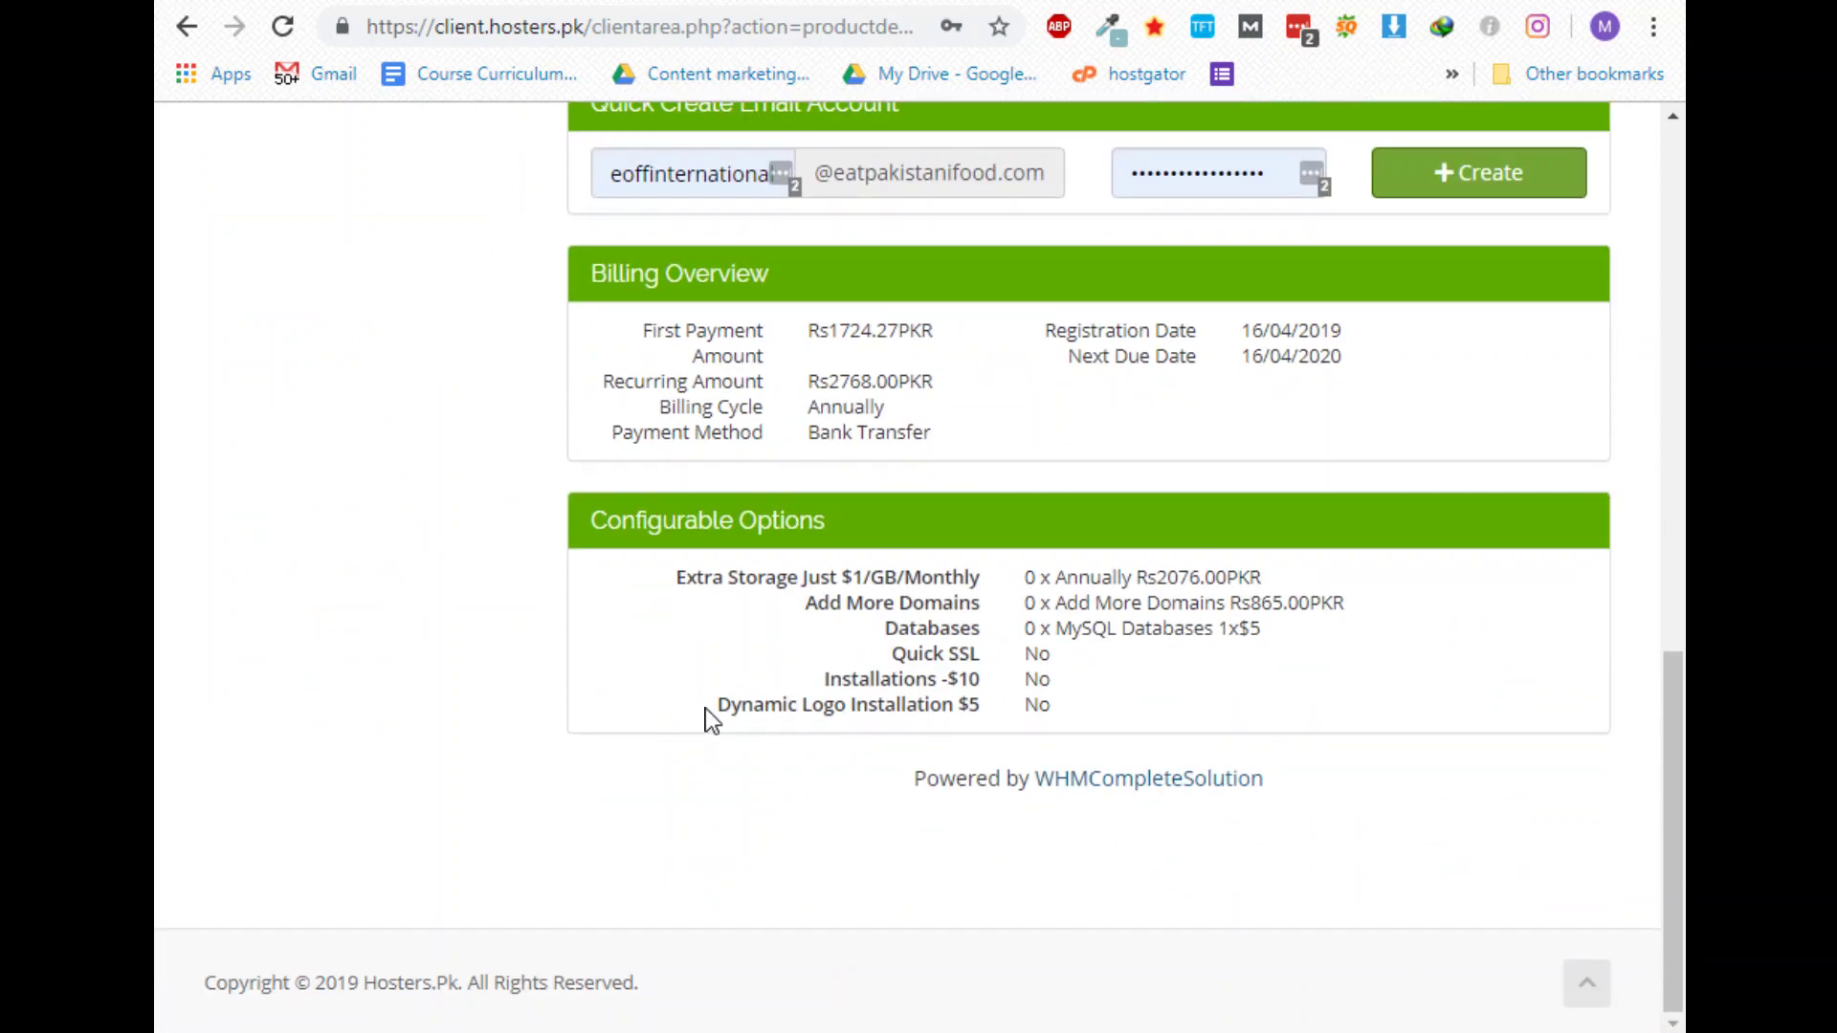
scroll(336, 702, up, 11)
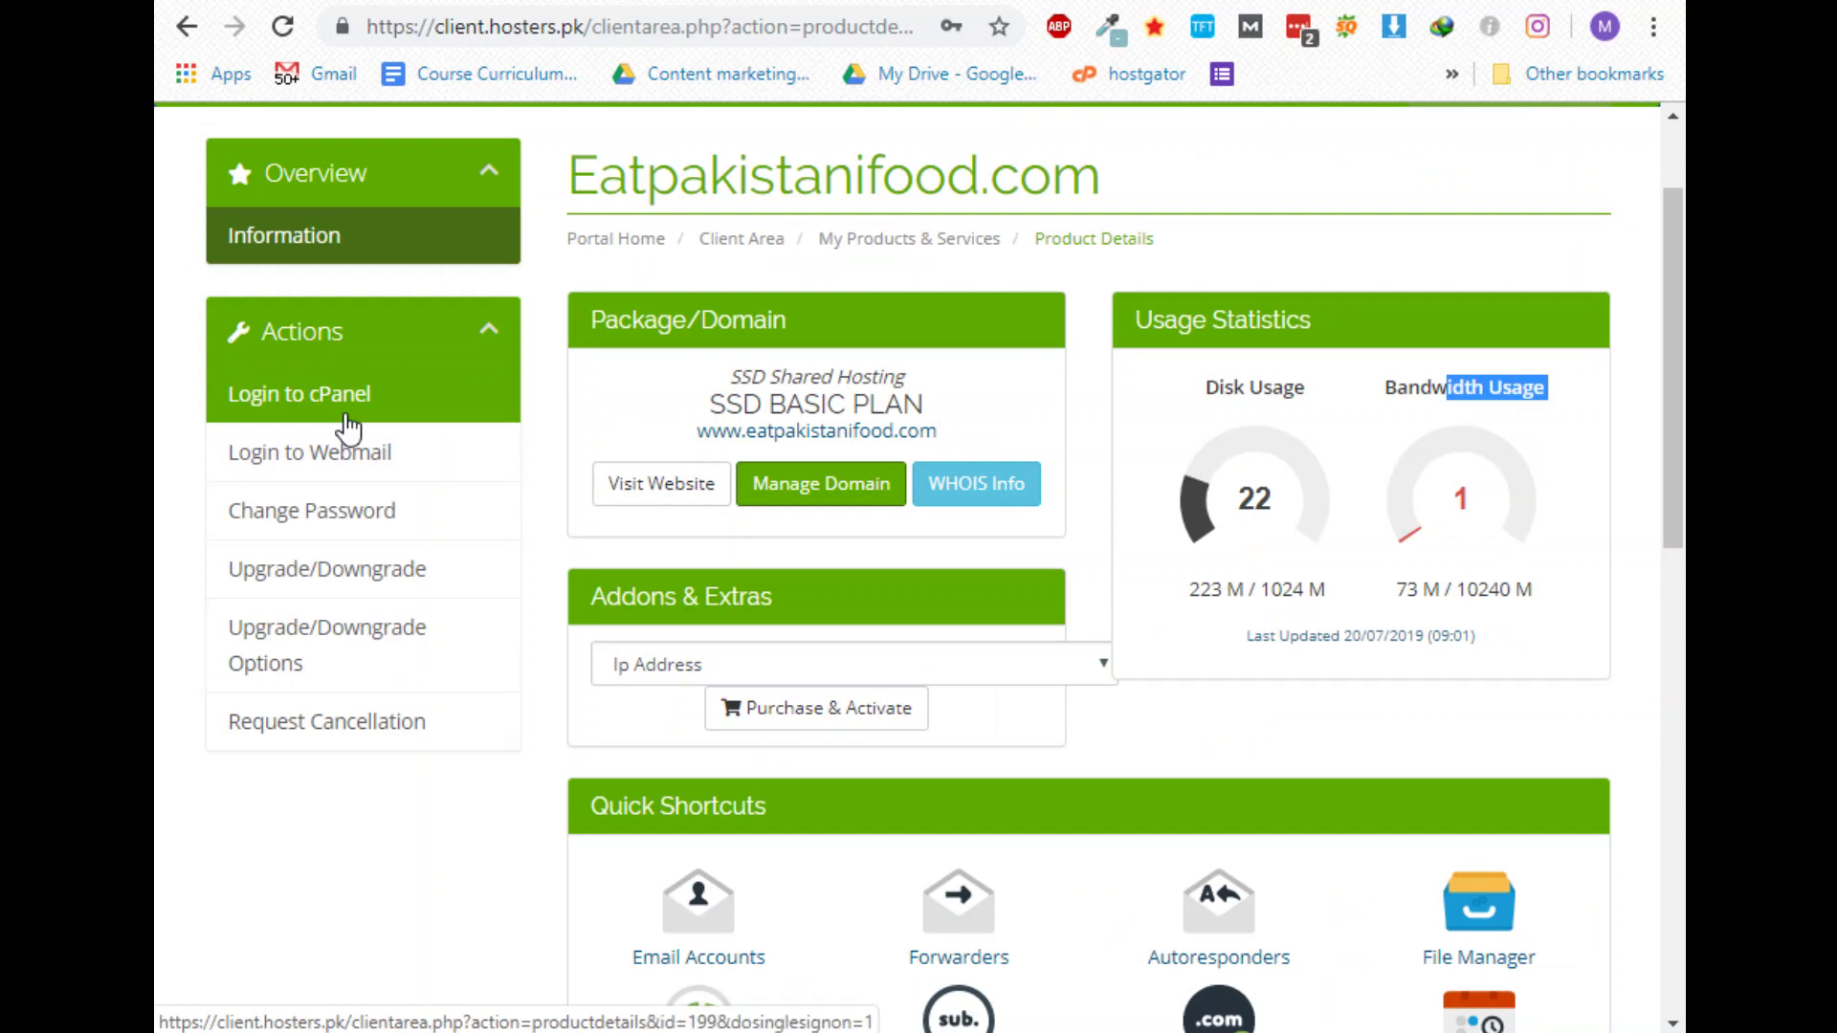
Log in to the eatpakistanifood.com cPanel and scroll down to the Softaculous Apps Installer section
click(346, 426)
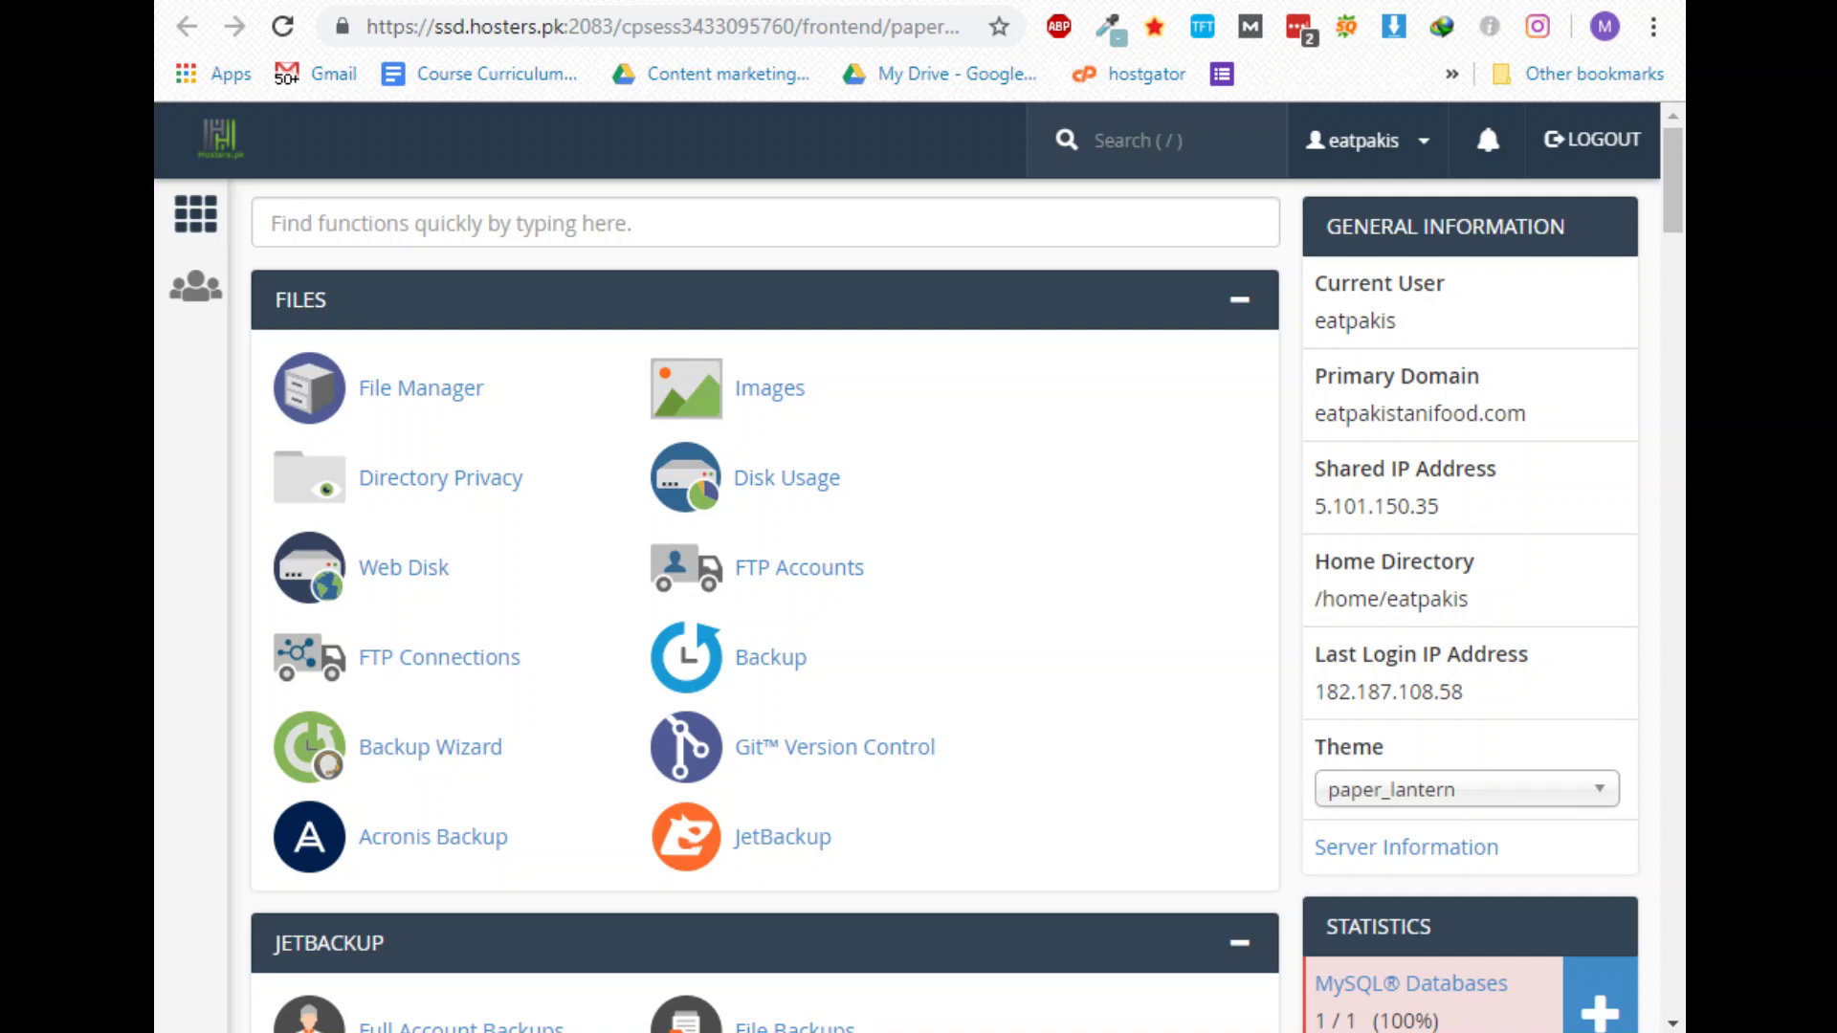
scroll(1193, 440, down, 6)
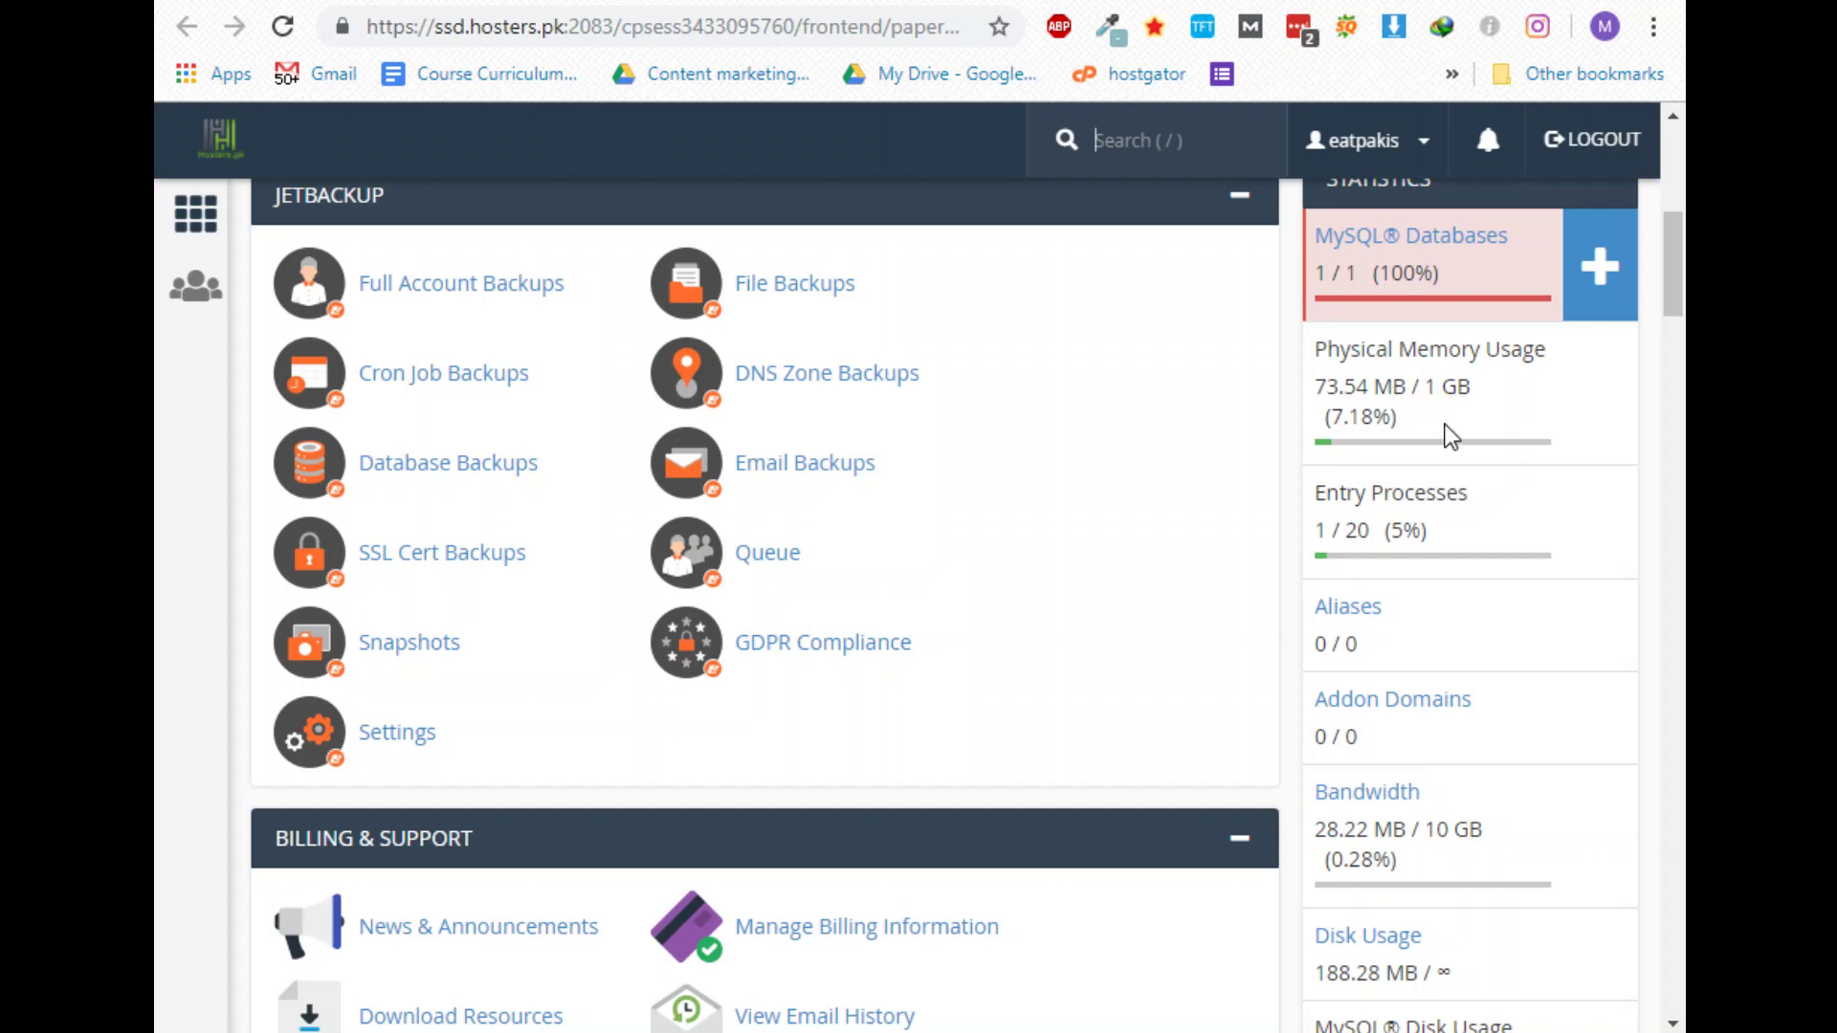
drag(1371, 495, 1425, 880)
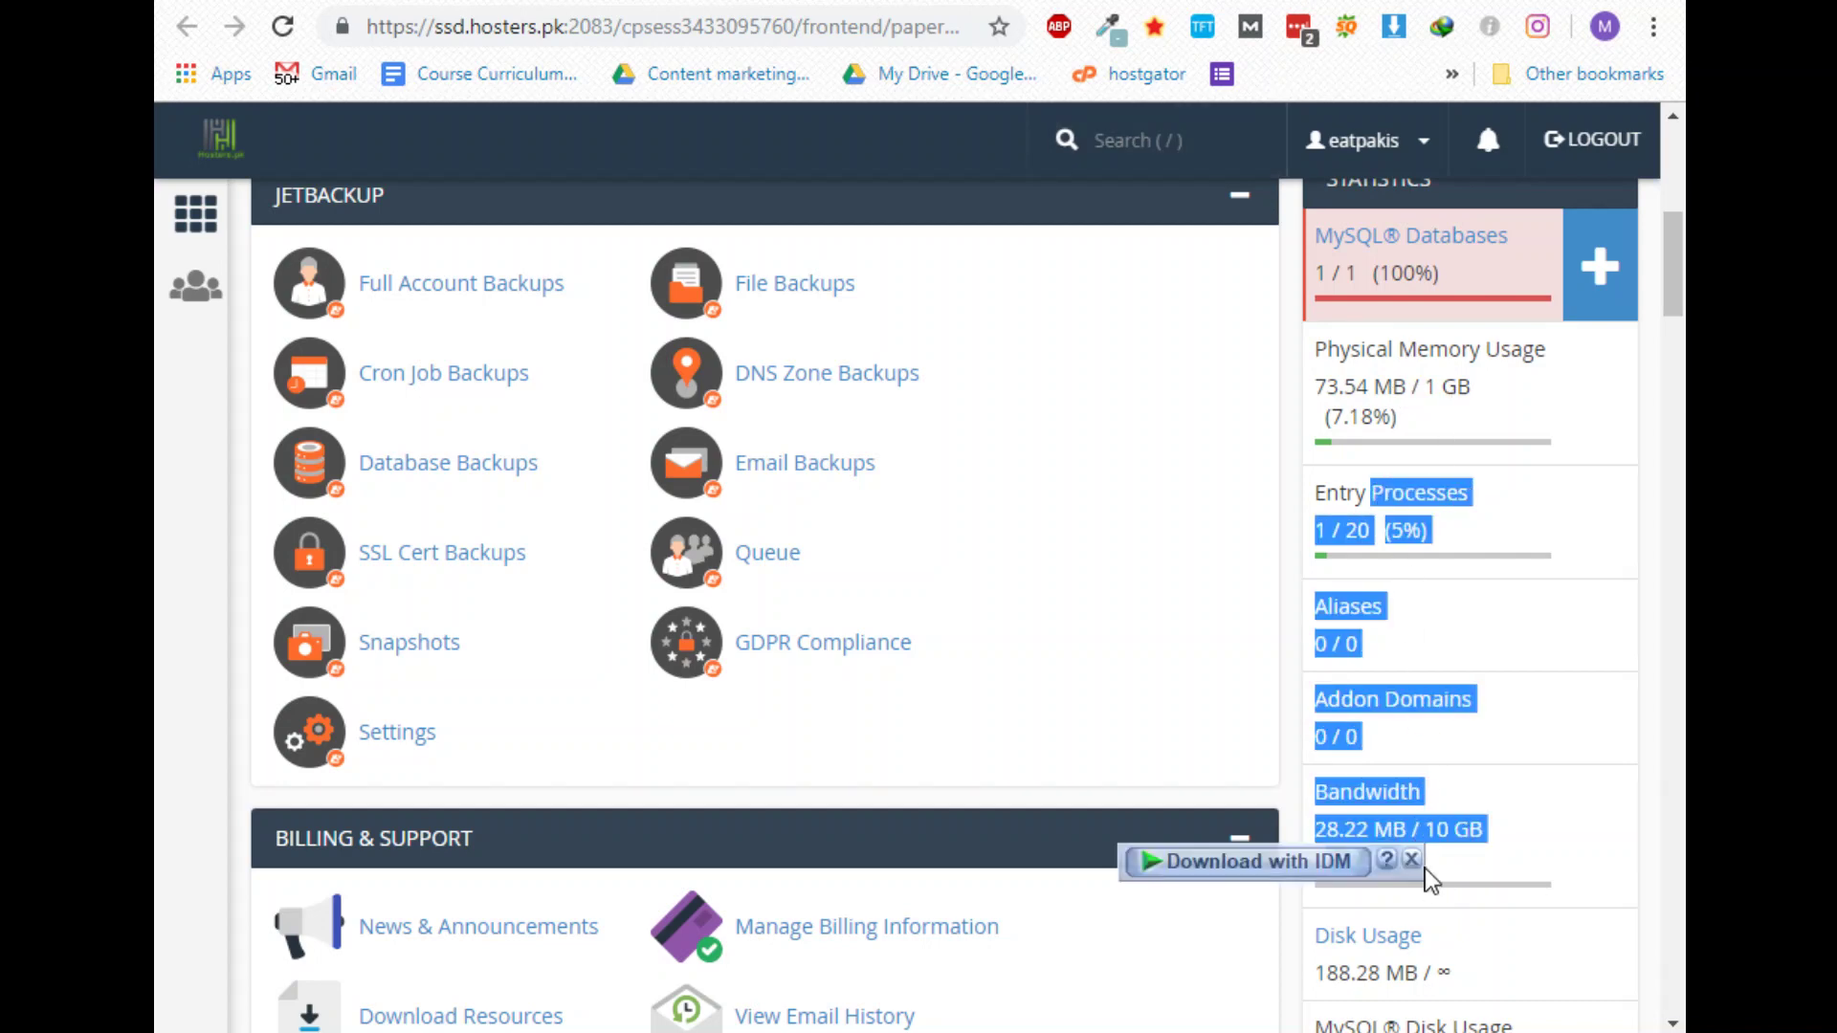
click(1435, 866)
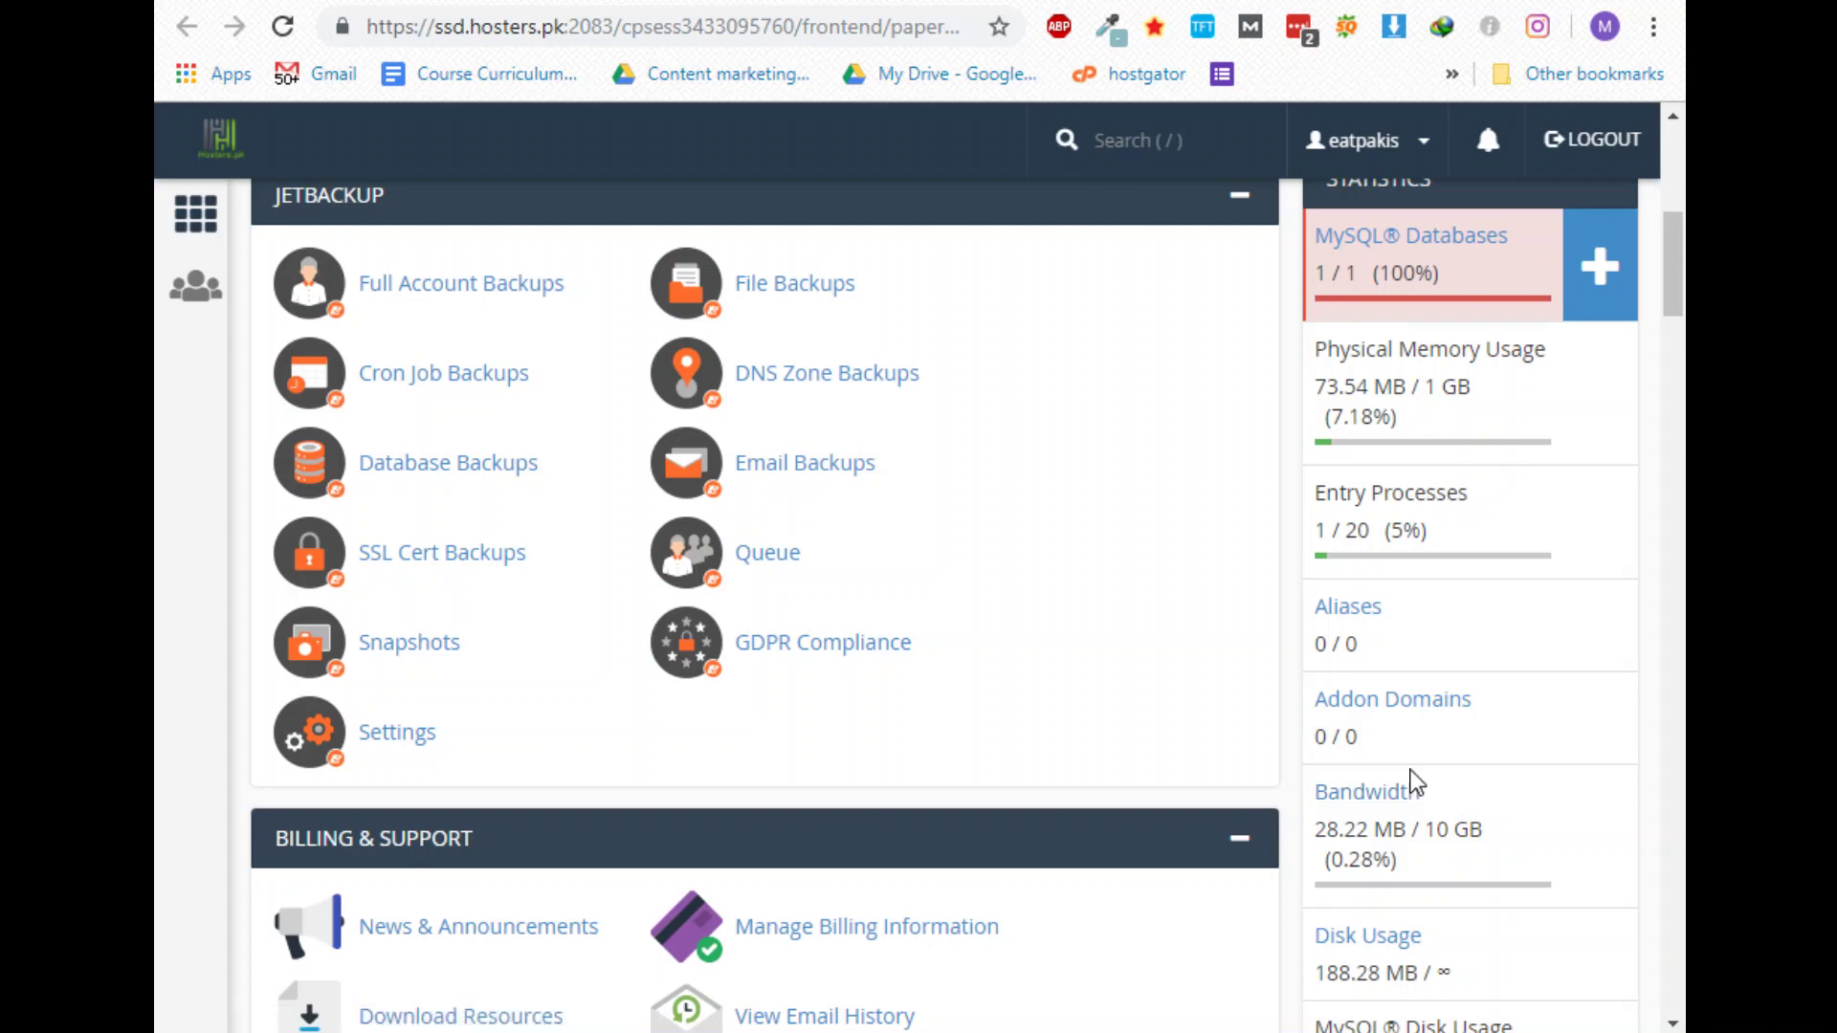
scroll(1052, 718, up, 8)
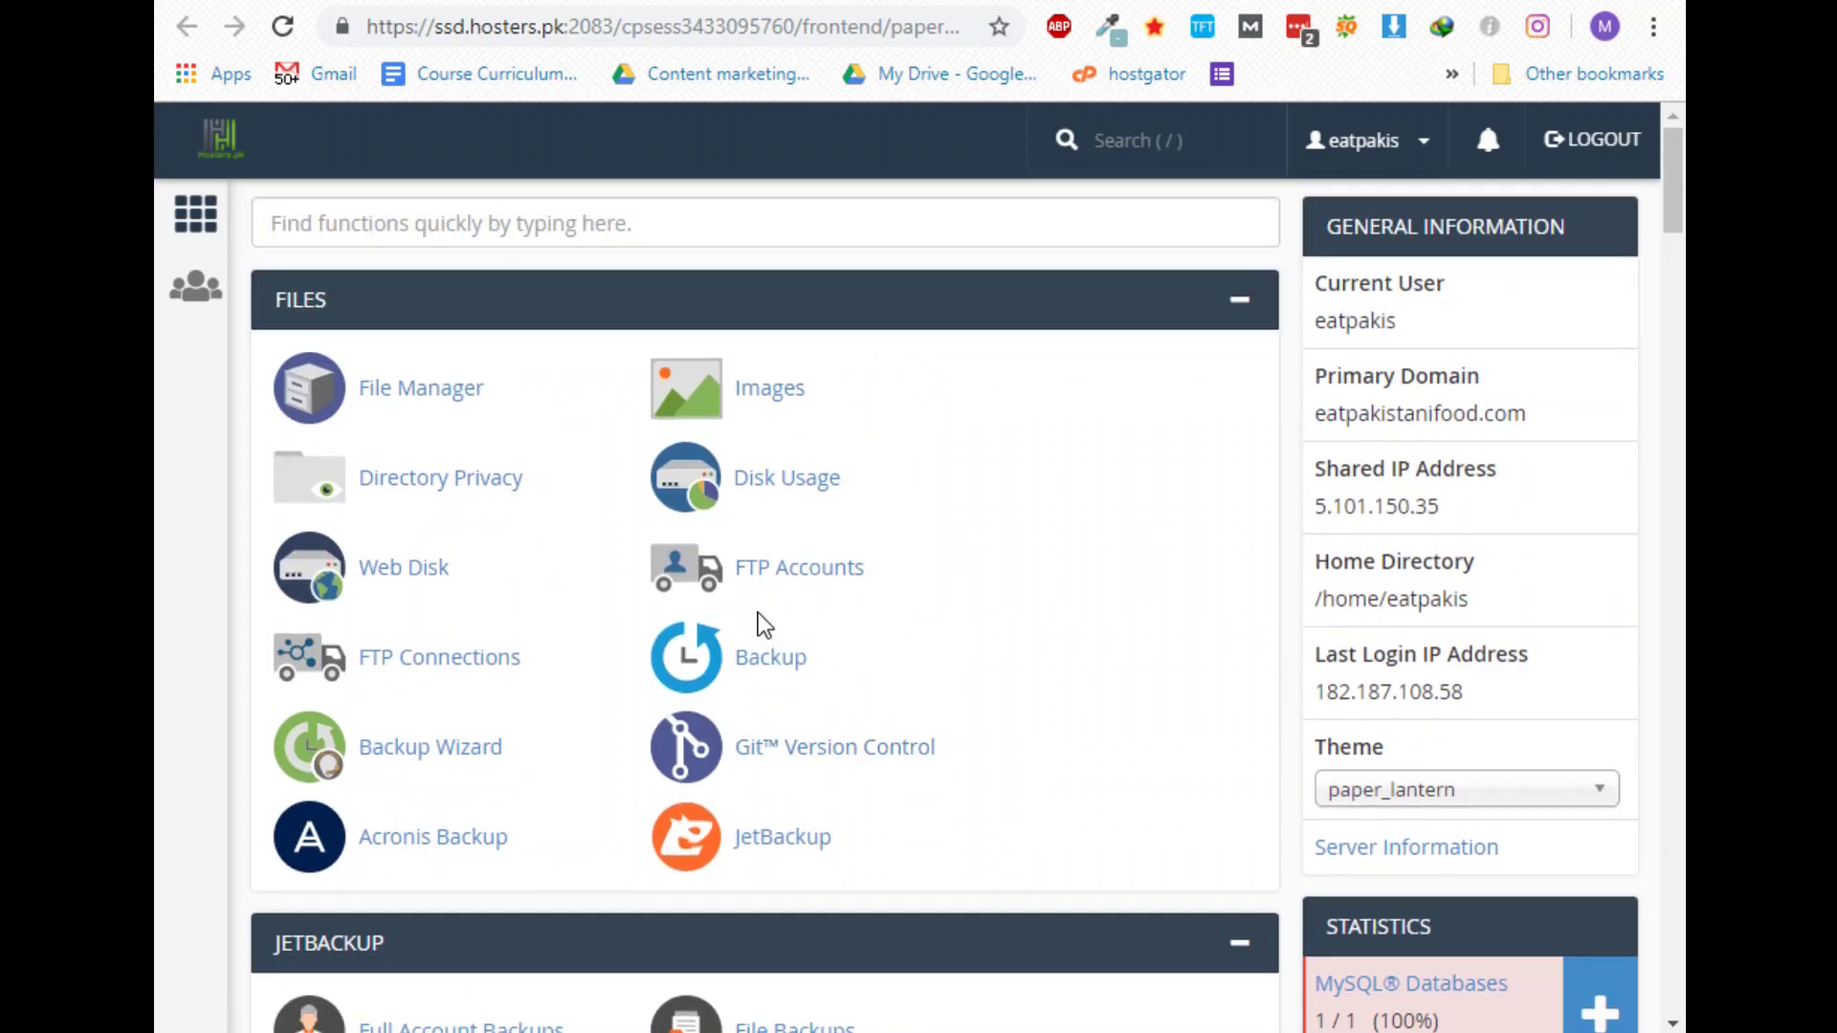
scroll(759, 623, down, 15)
scroll(450, 665, down, 20)
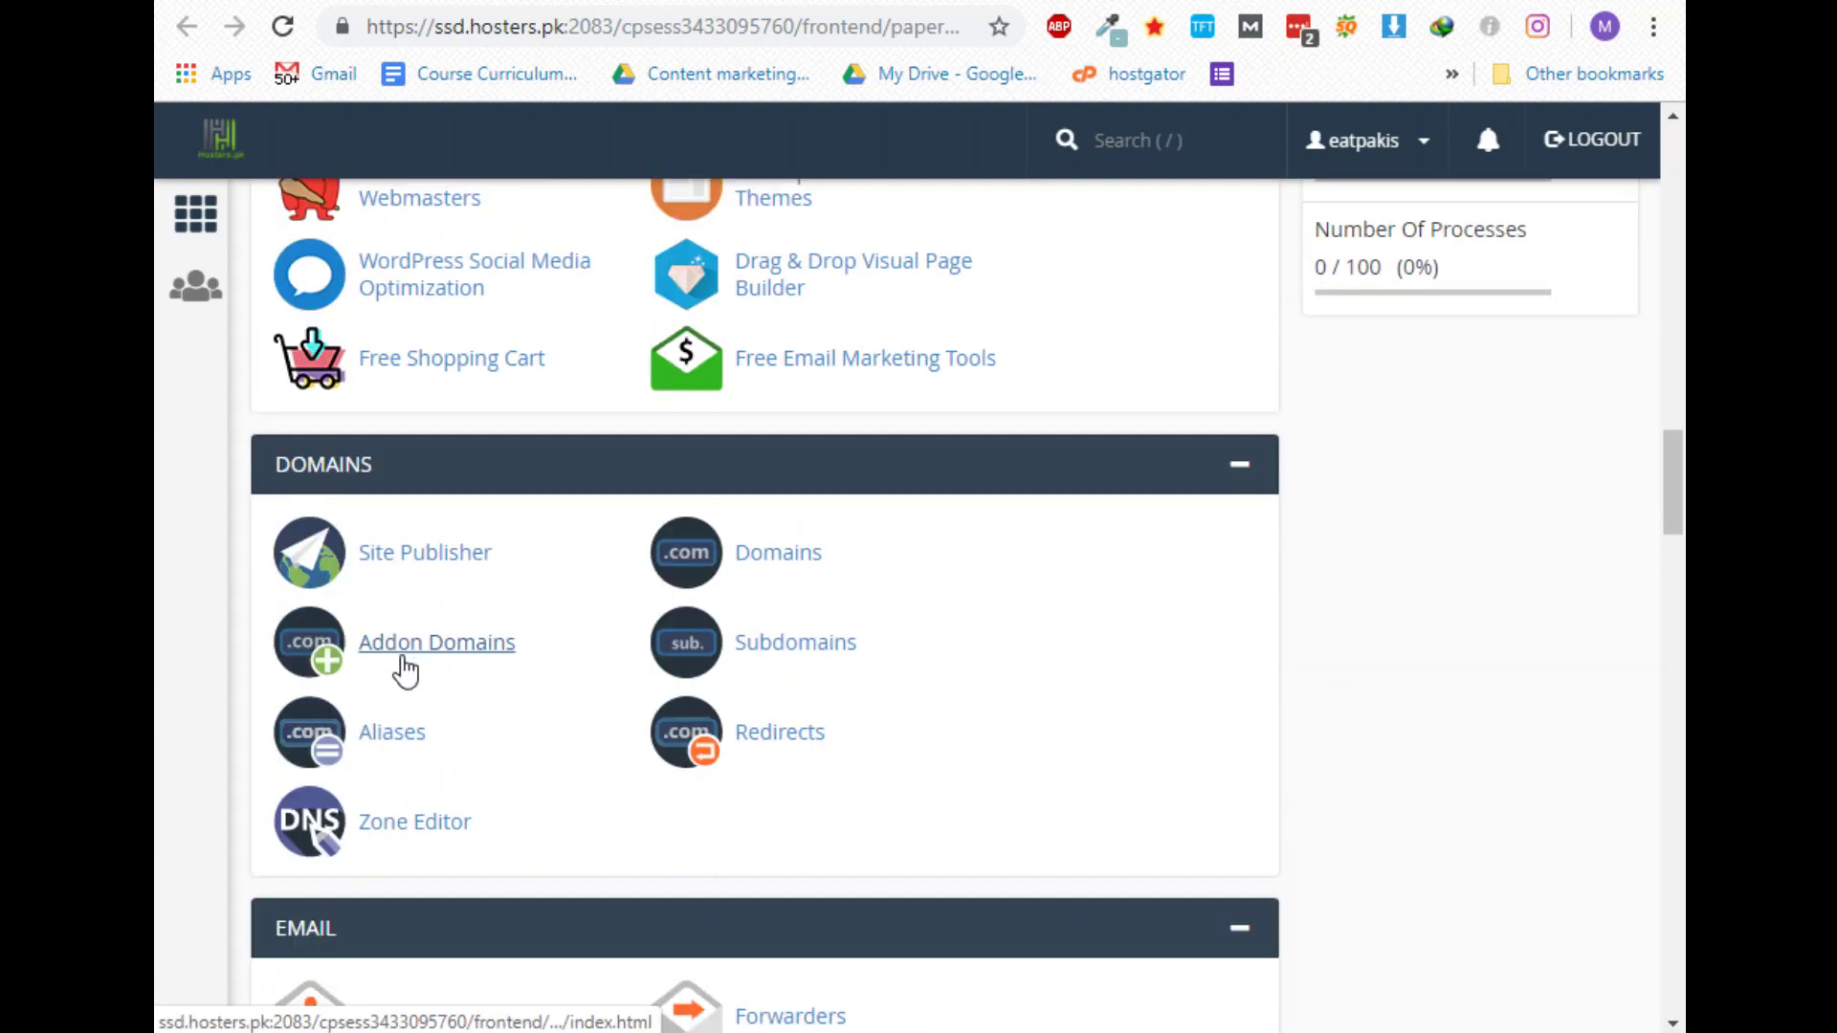
scroll(359, 729, down, 15)
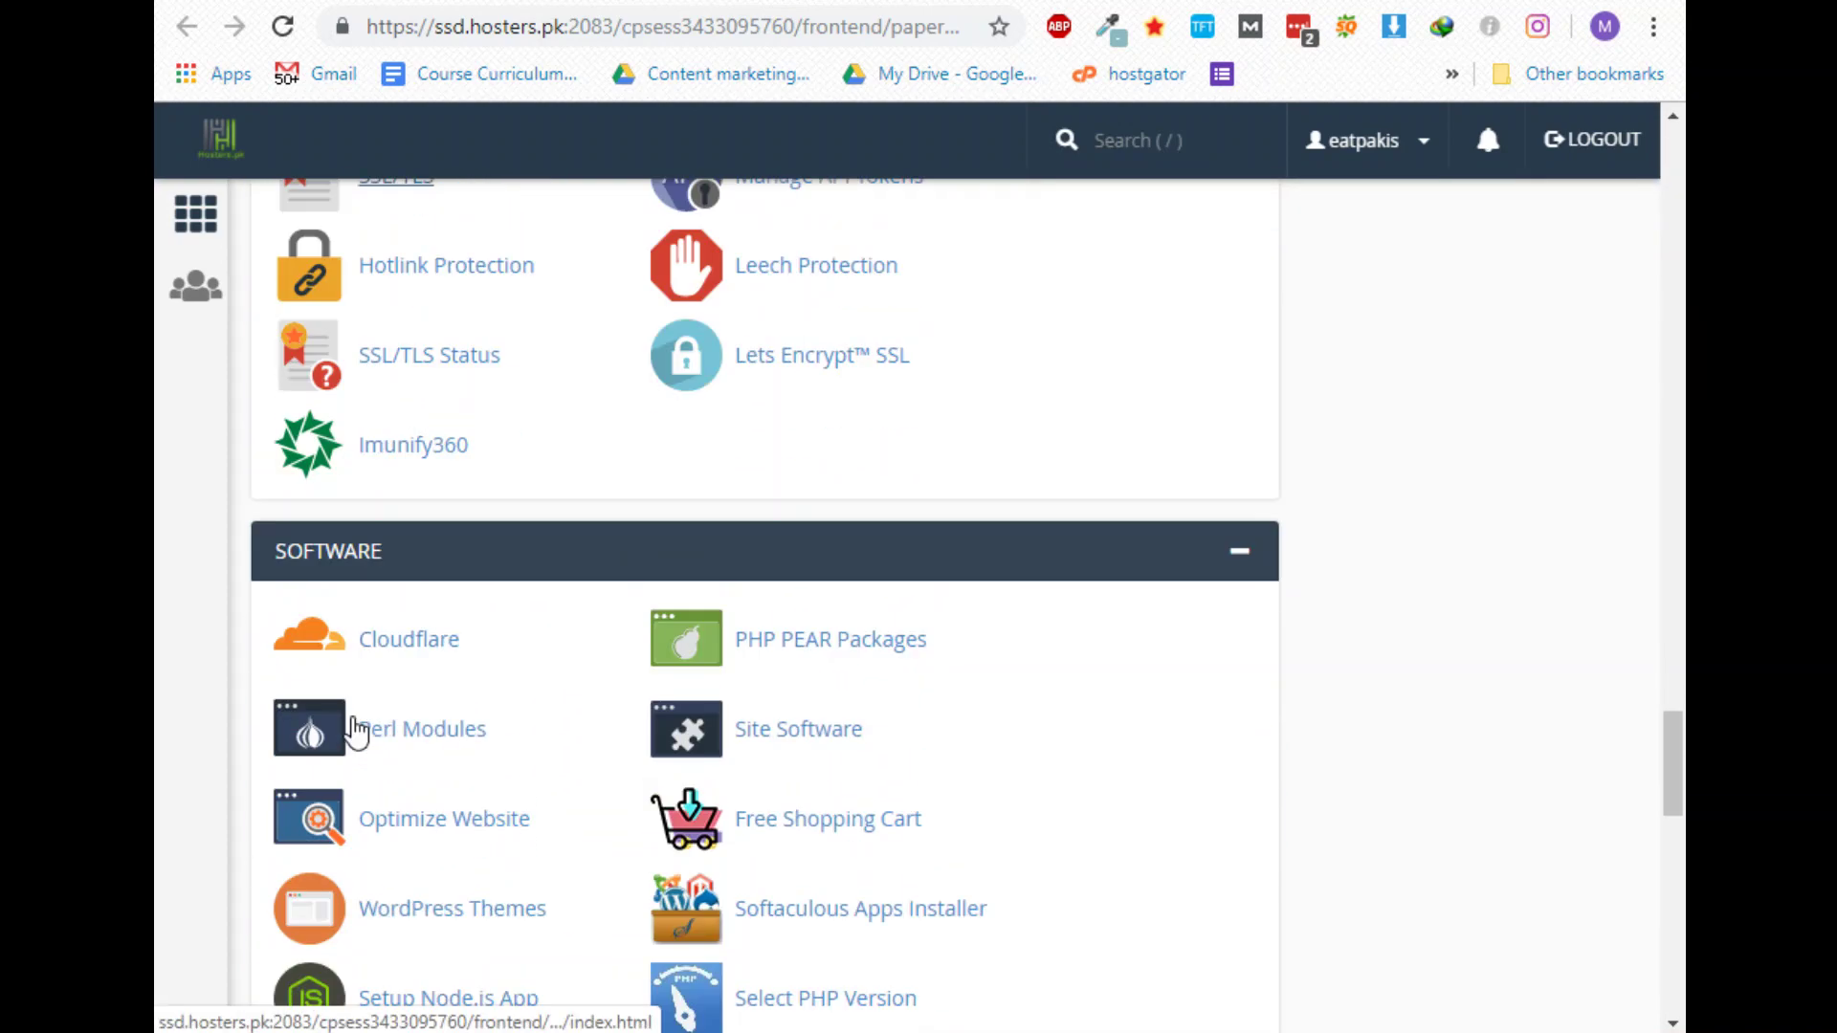
scroll(426, 629, down, 7)
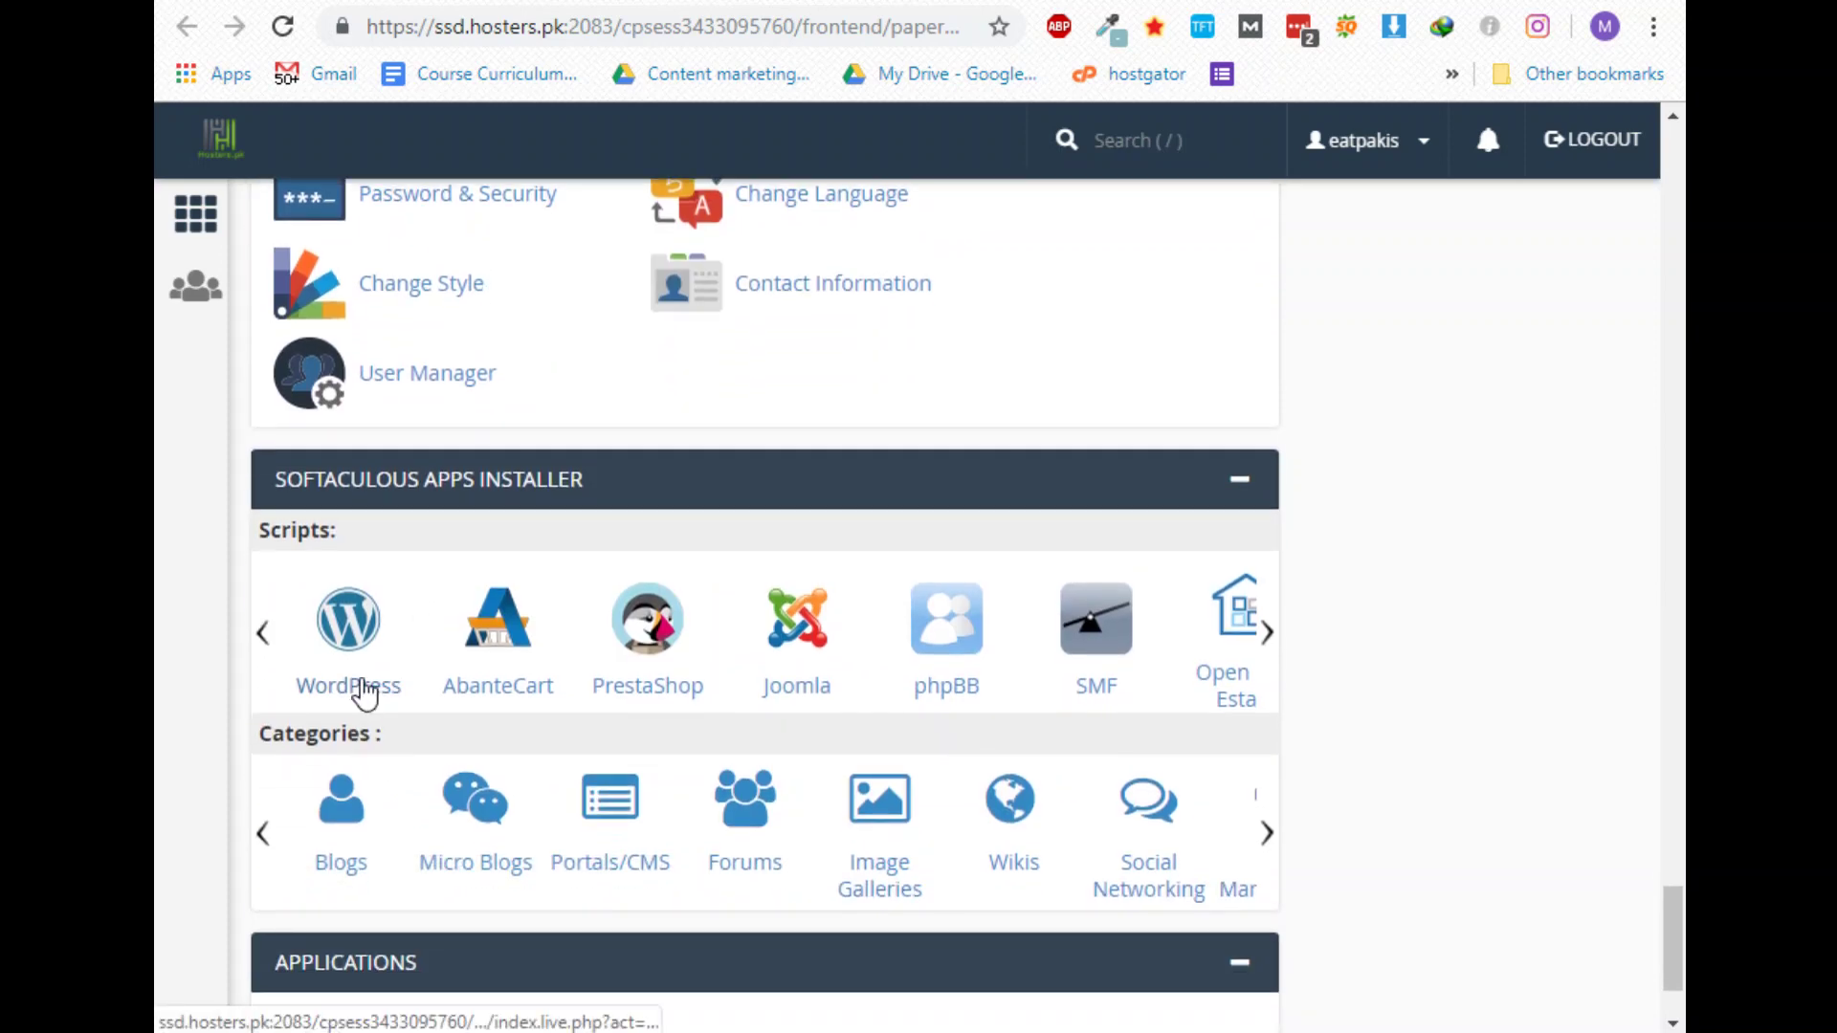
Remove the current WordPress 5.2.2 installation at eatpakistanifood.com through Softaculous
click(364, 660)
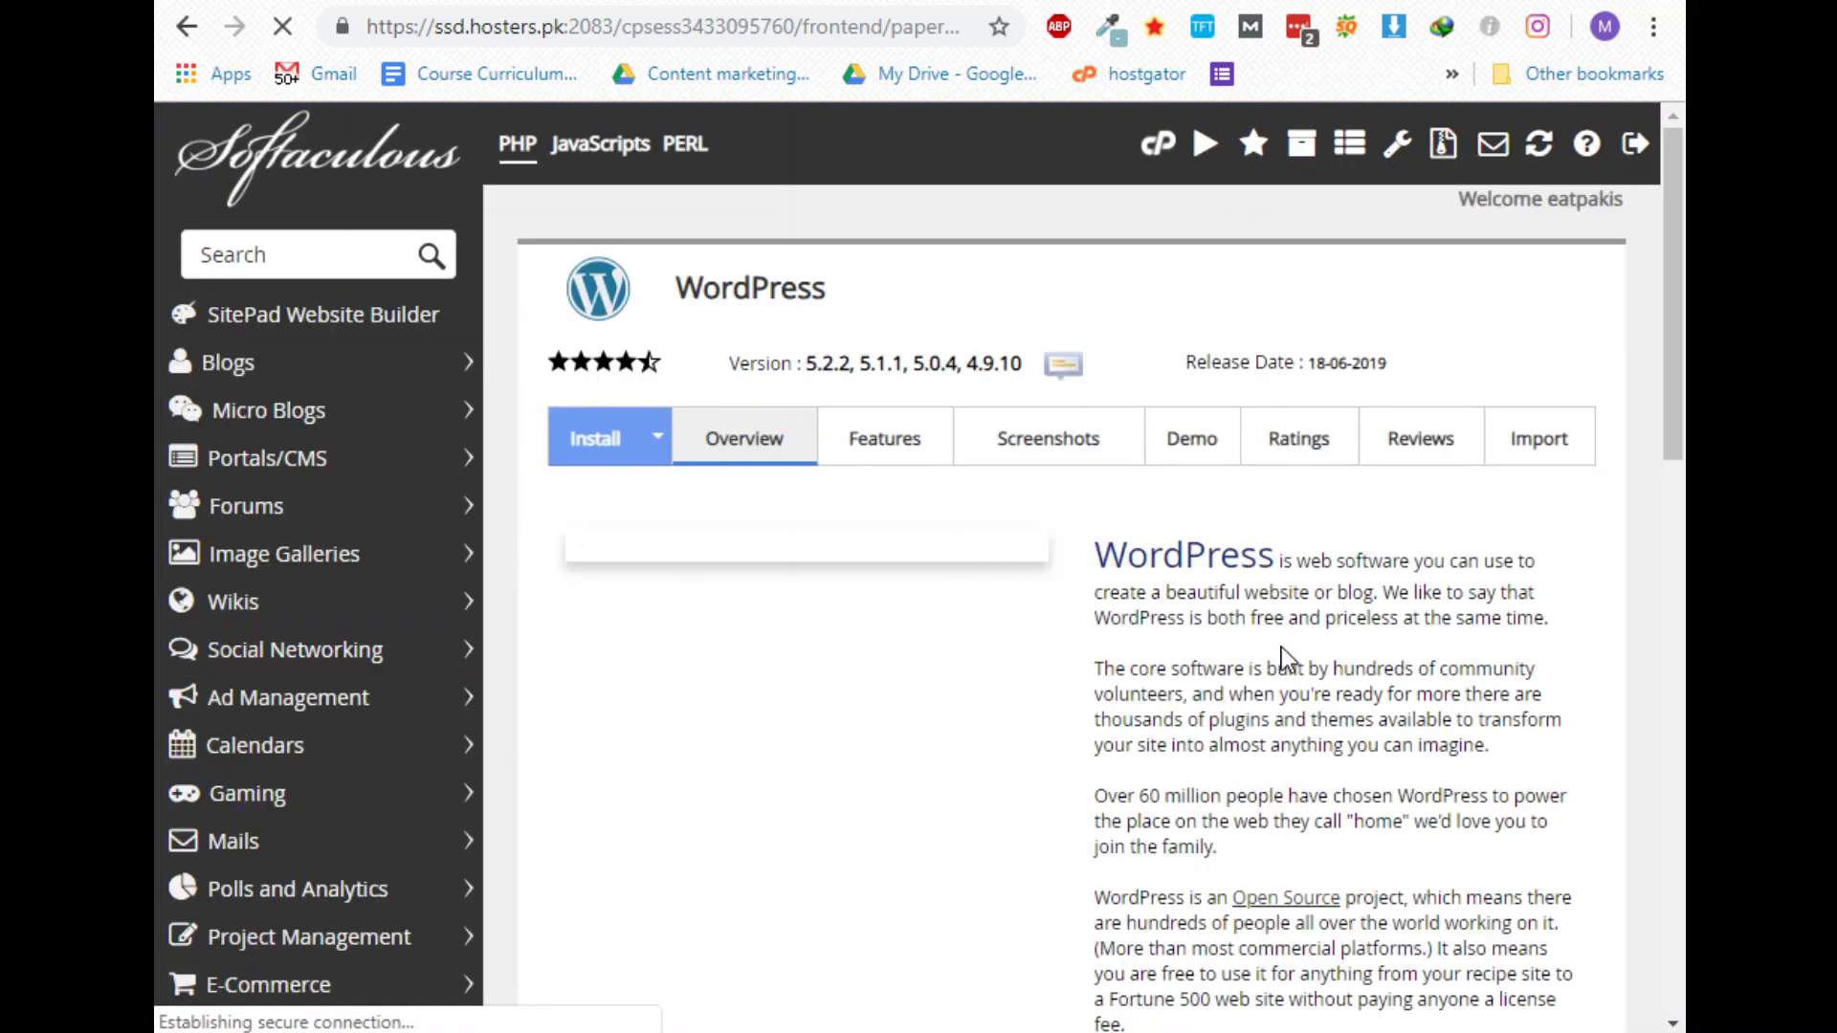
scroll(1287, 660, down, 10)
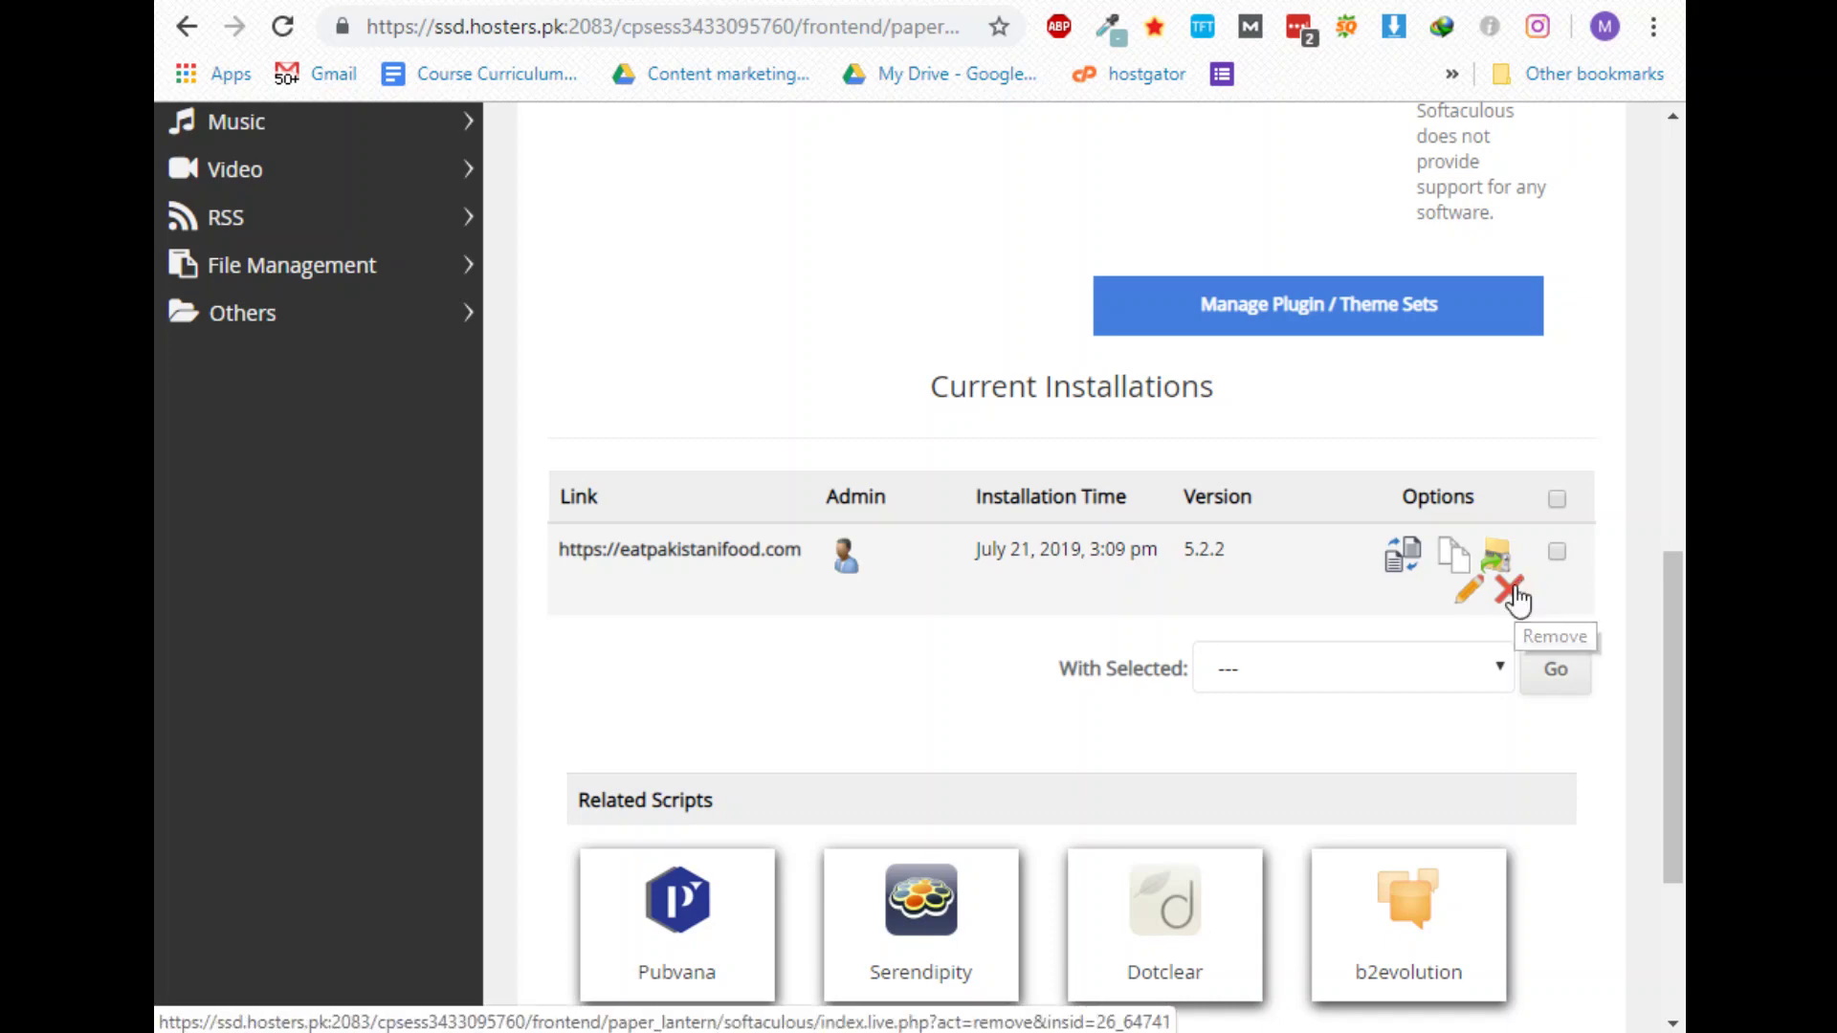
click(1512, 593)
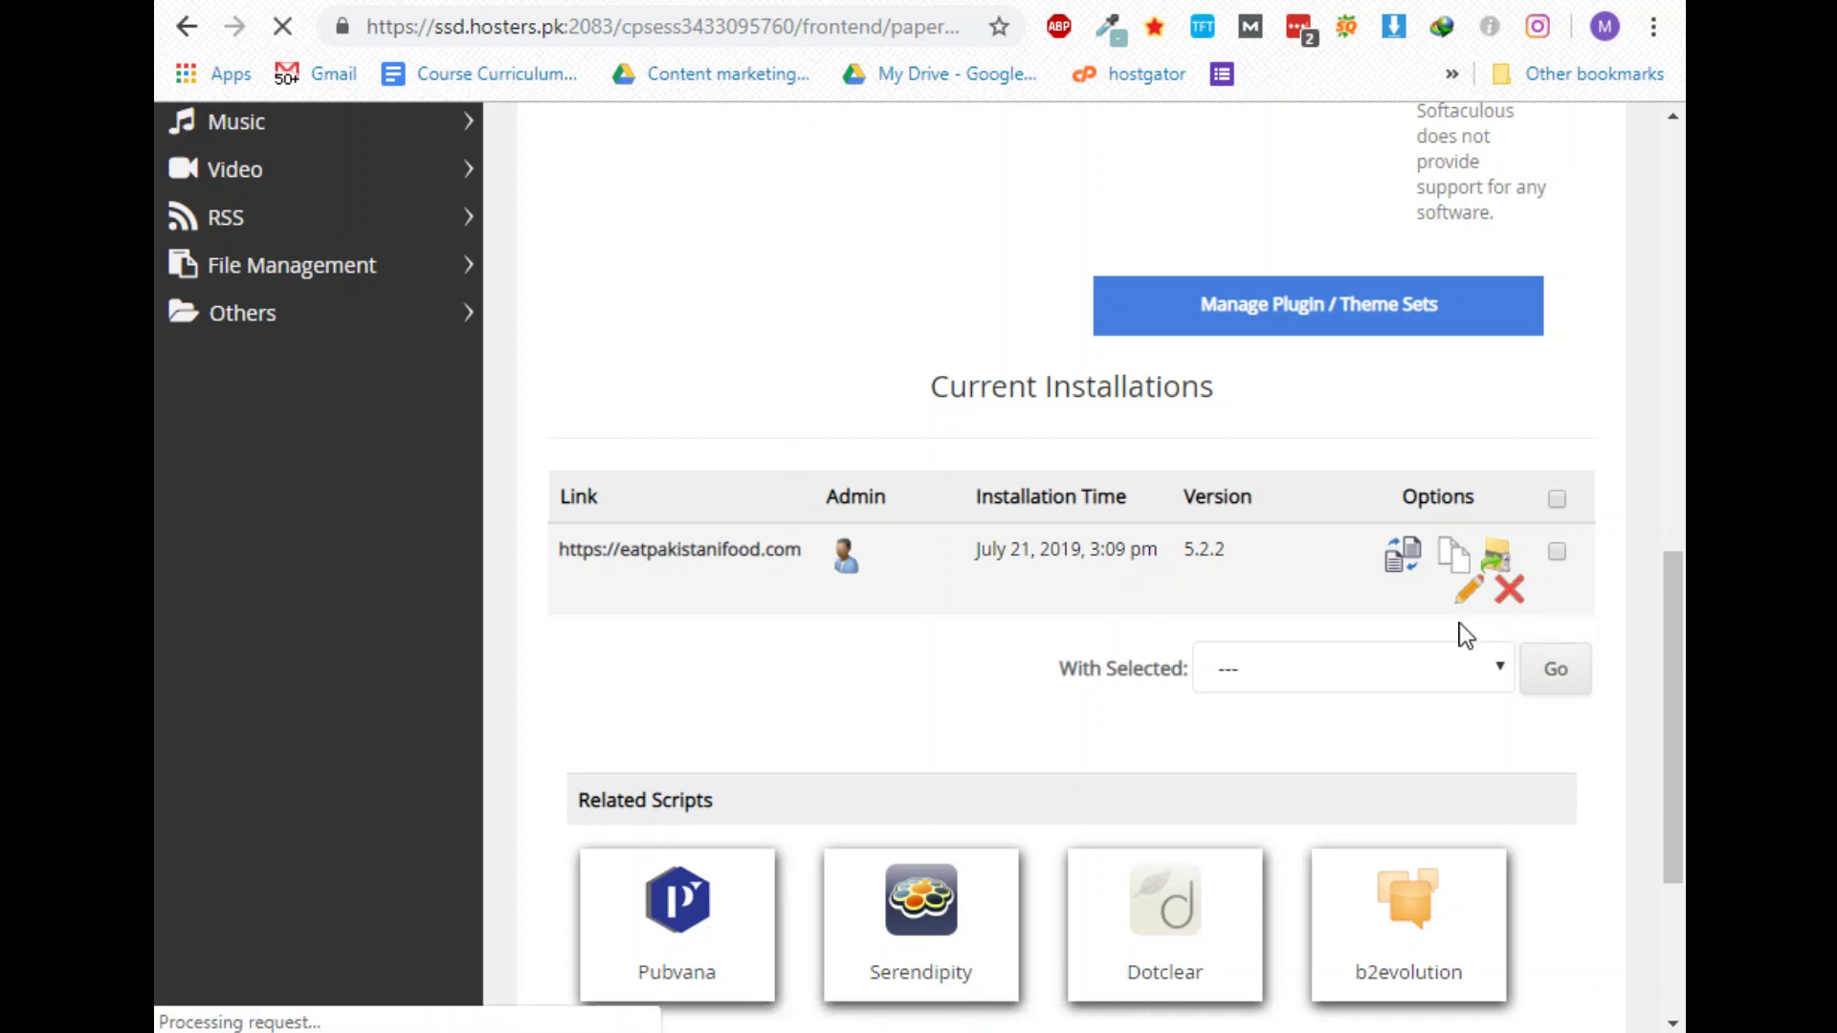
scroll(1057, 699, down, 8)
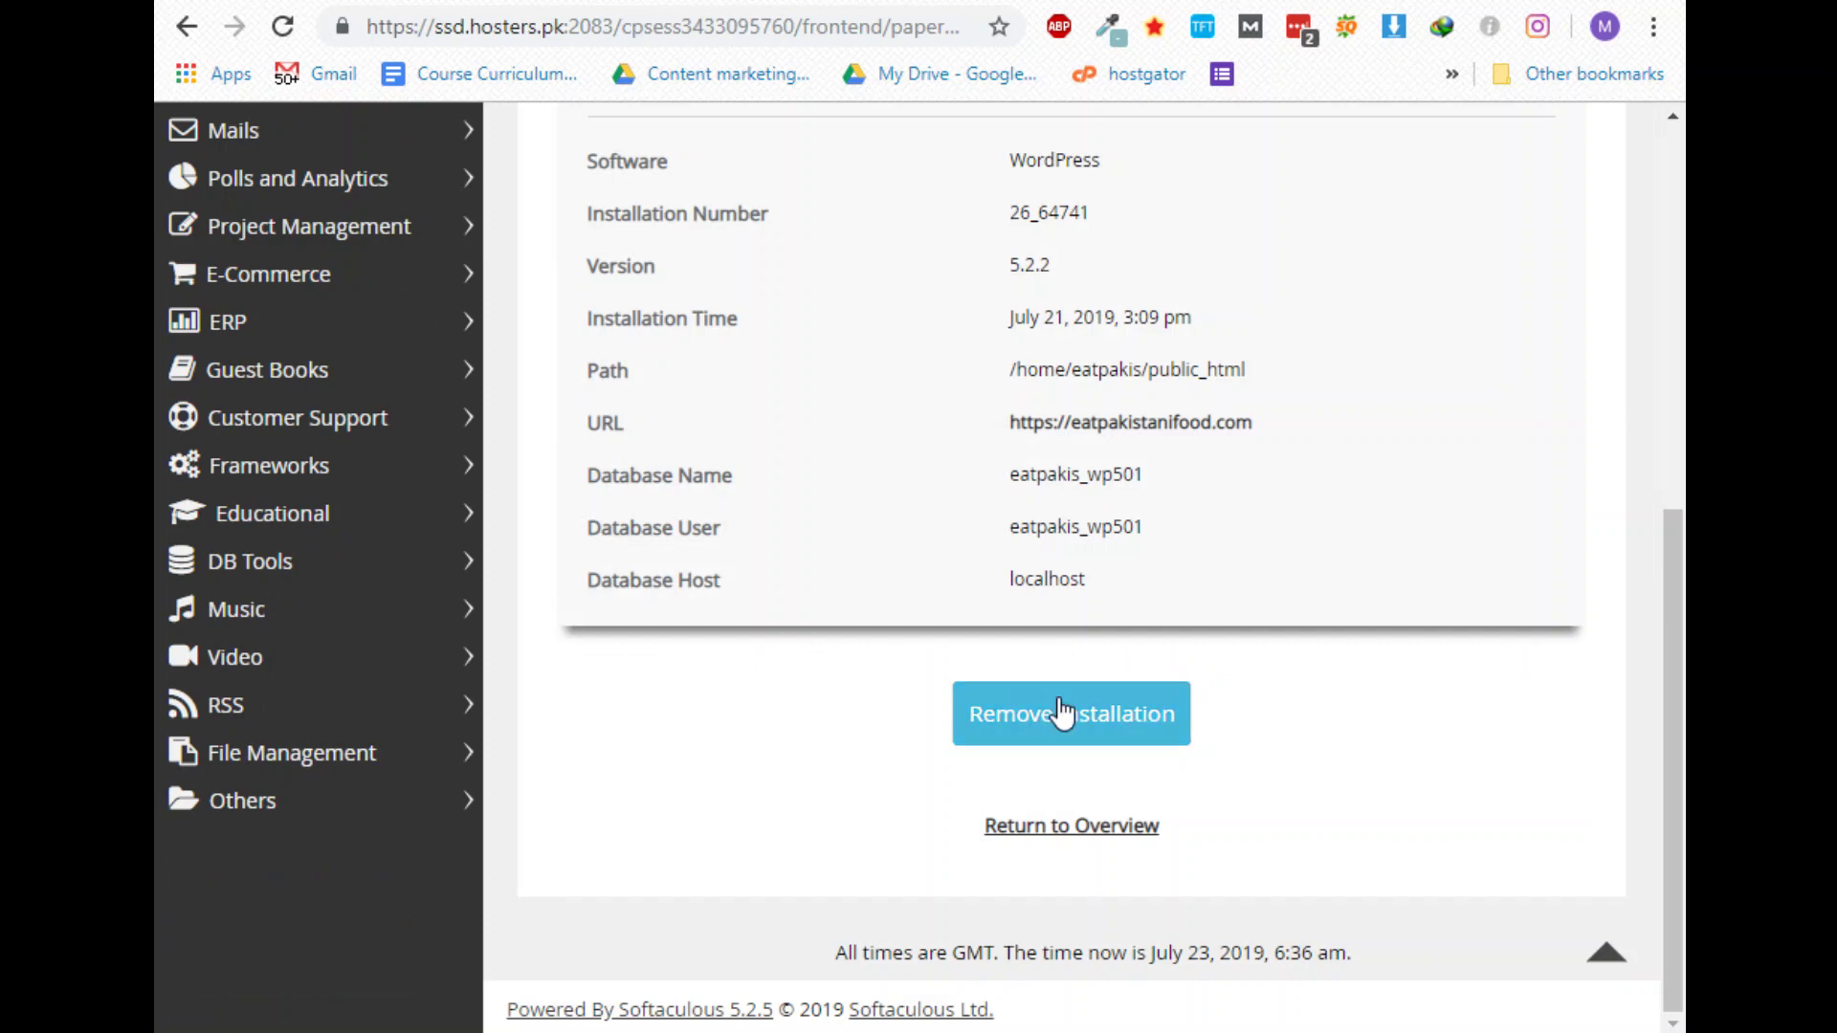
click(1073, 753)
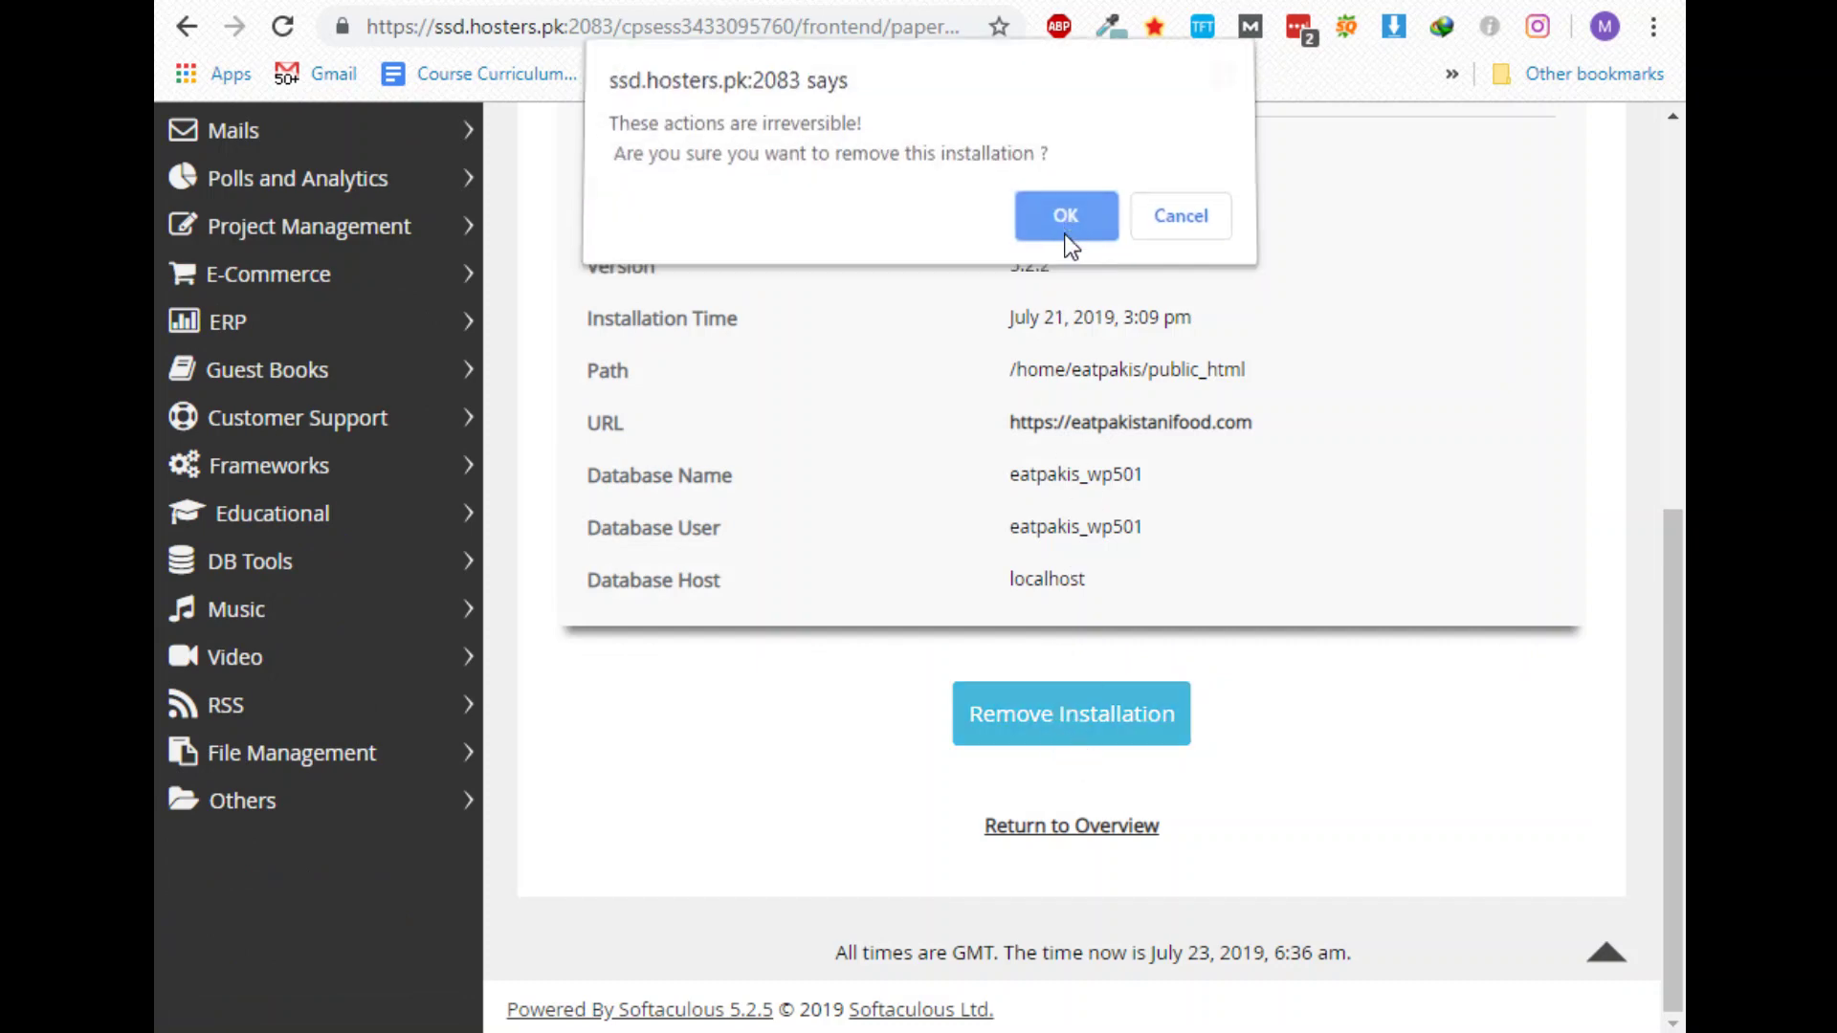
click(1064, 234)
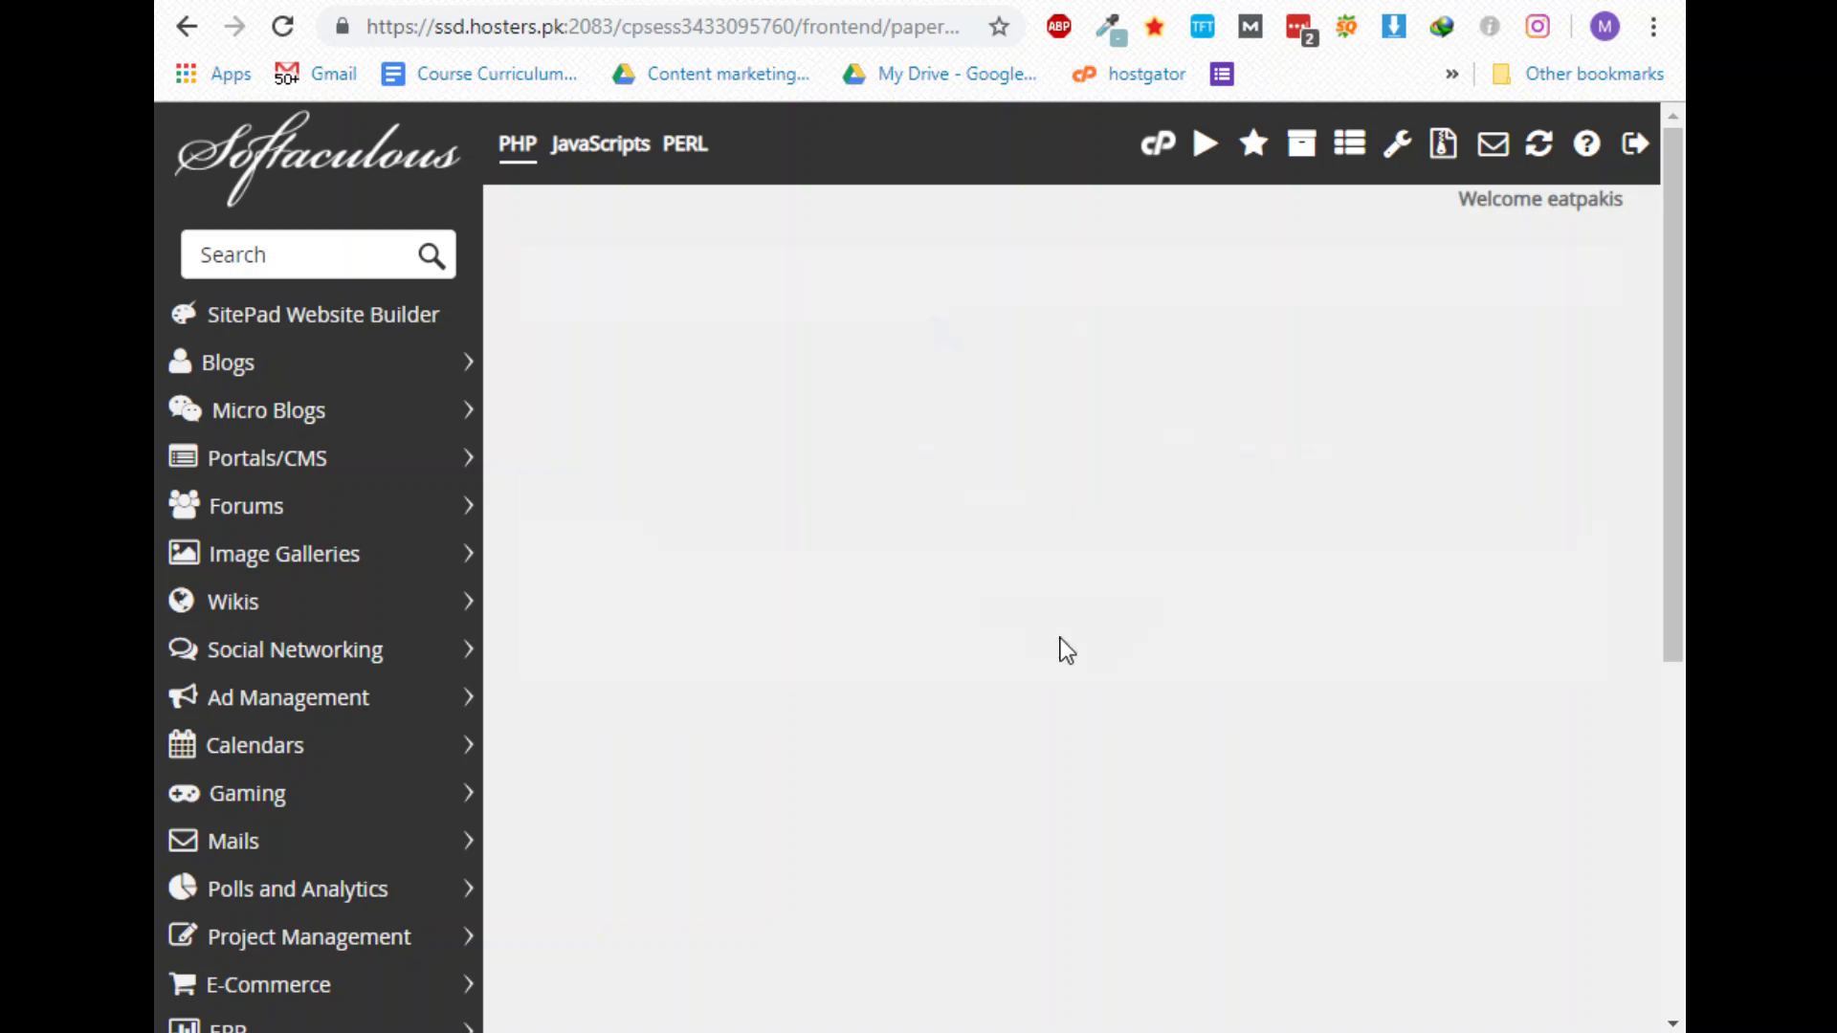
Return to the WordPress overview and open the installation setup form
click(1028, 448)
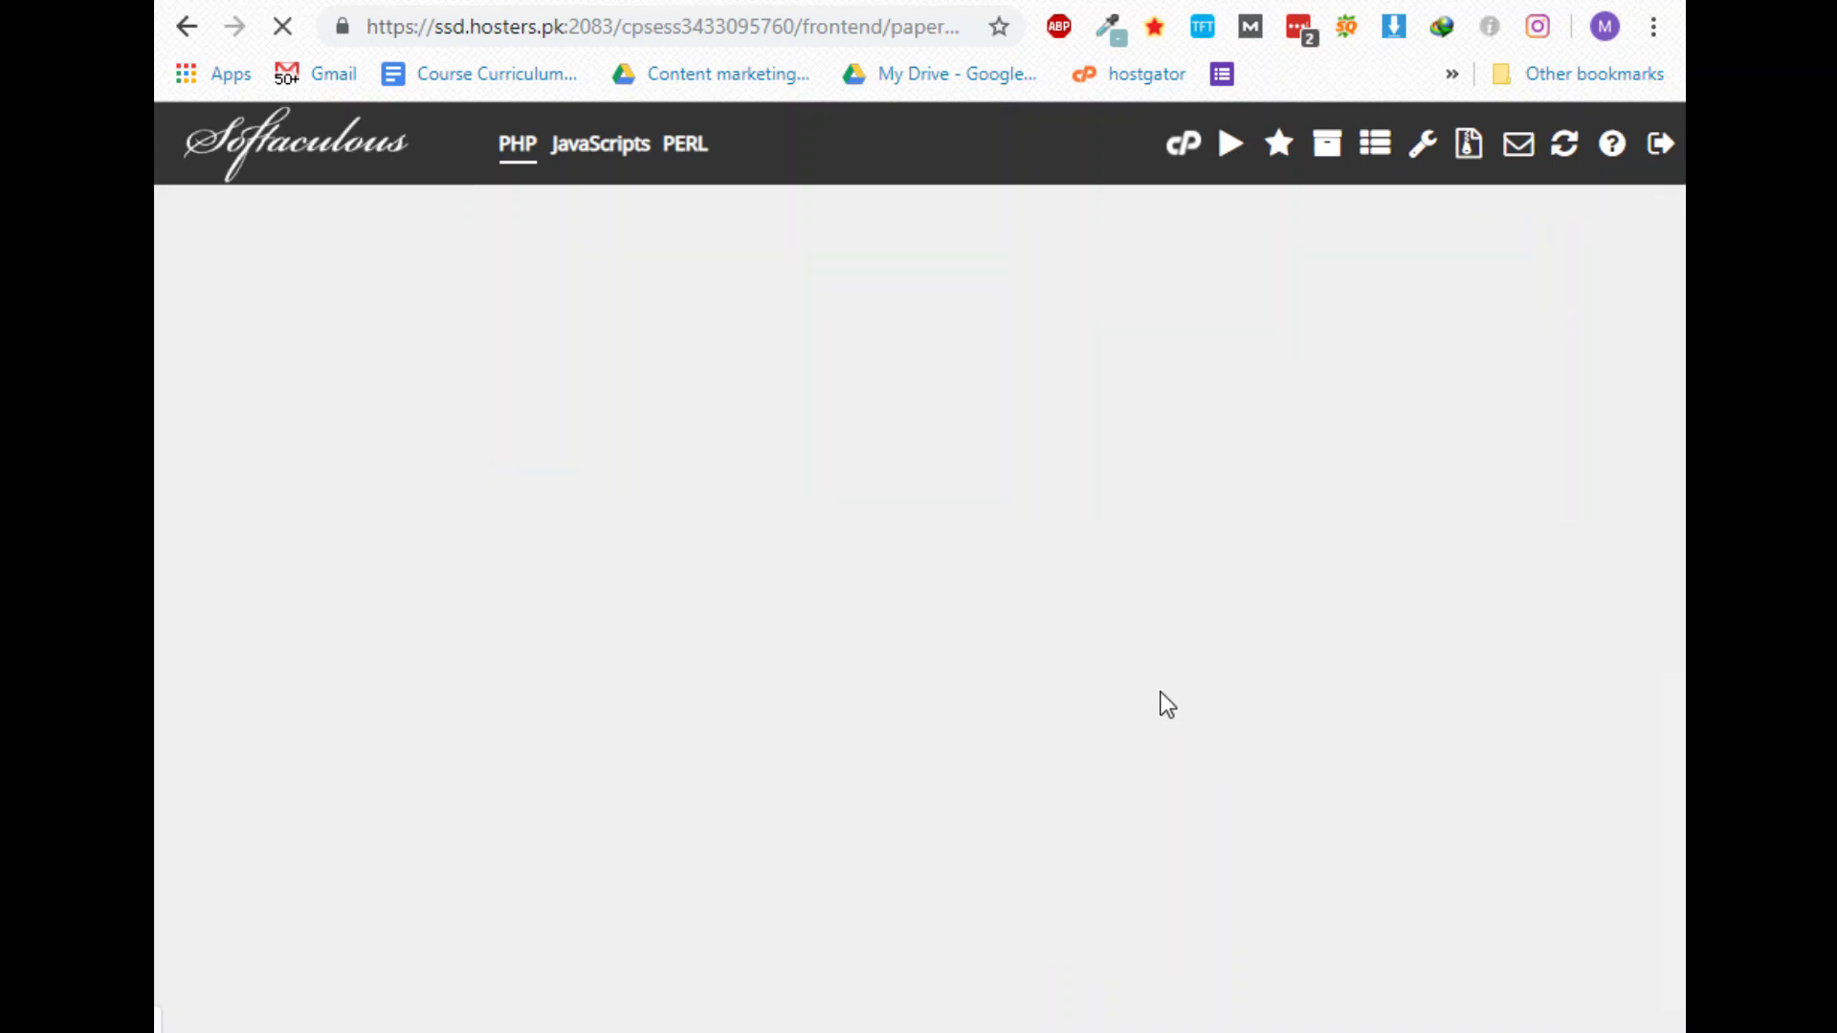
scroll(1100, 555, down, 3)
scroll(1132, 560, down, 2)
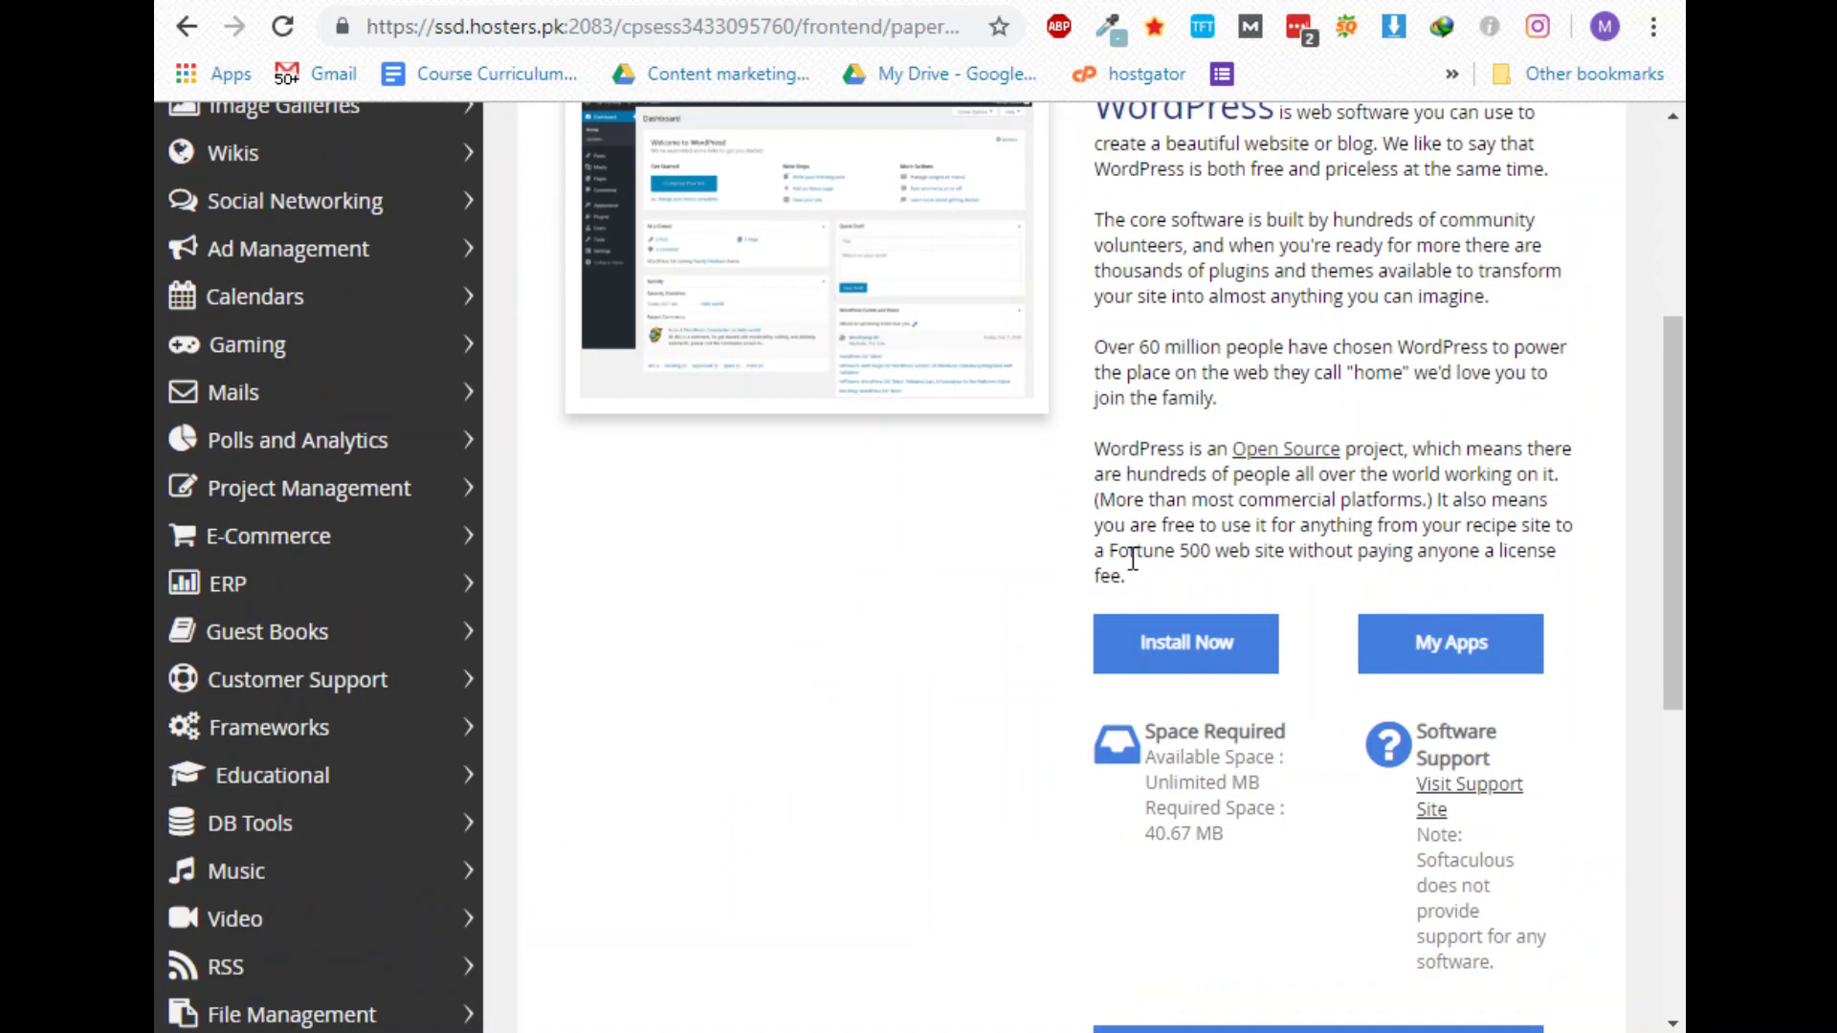
click(1184, 643)
scroll(1071, 651, up, 5)
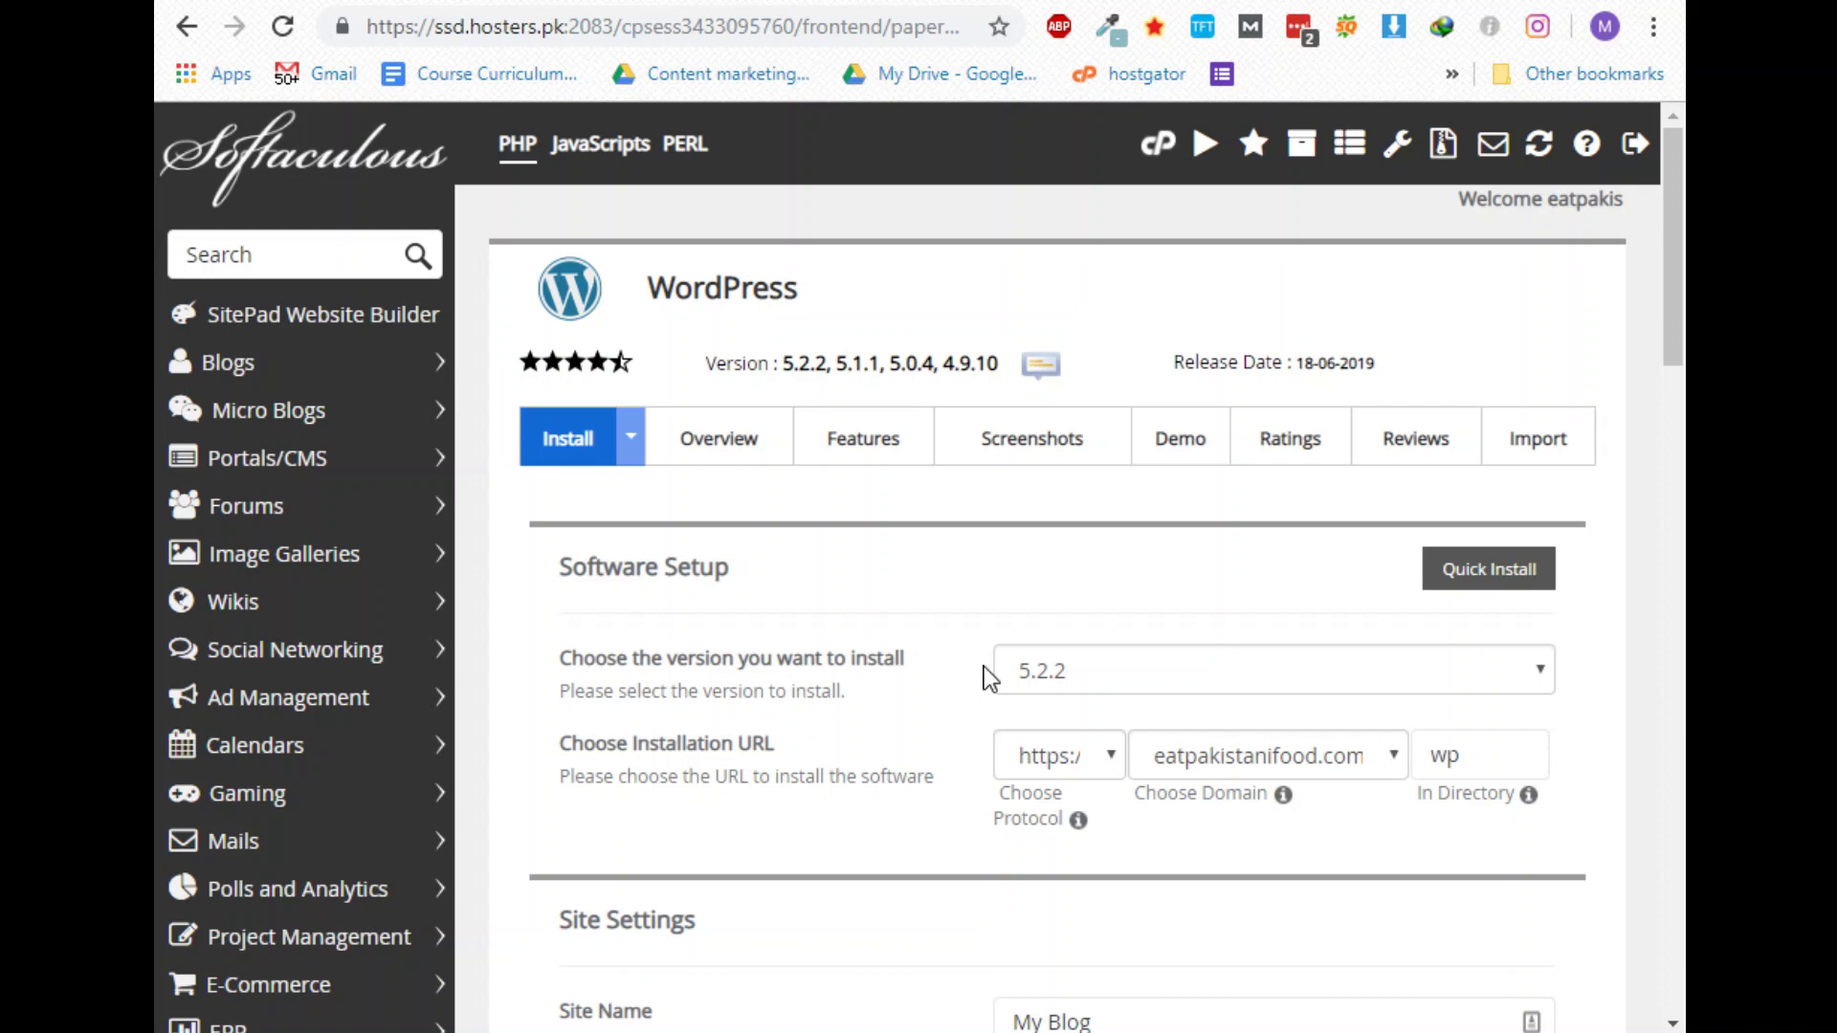
scroll(1014, 608, down, 3)
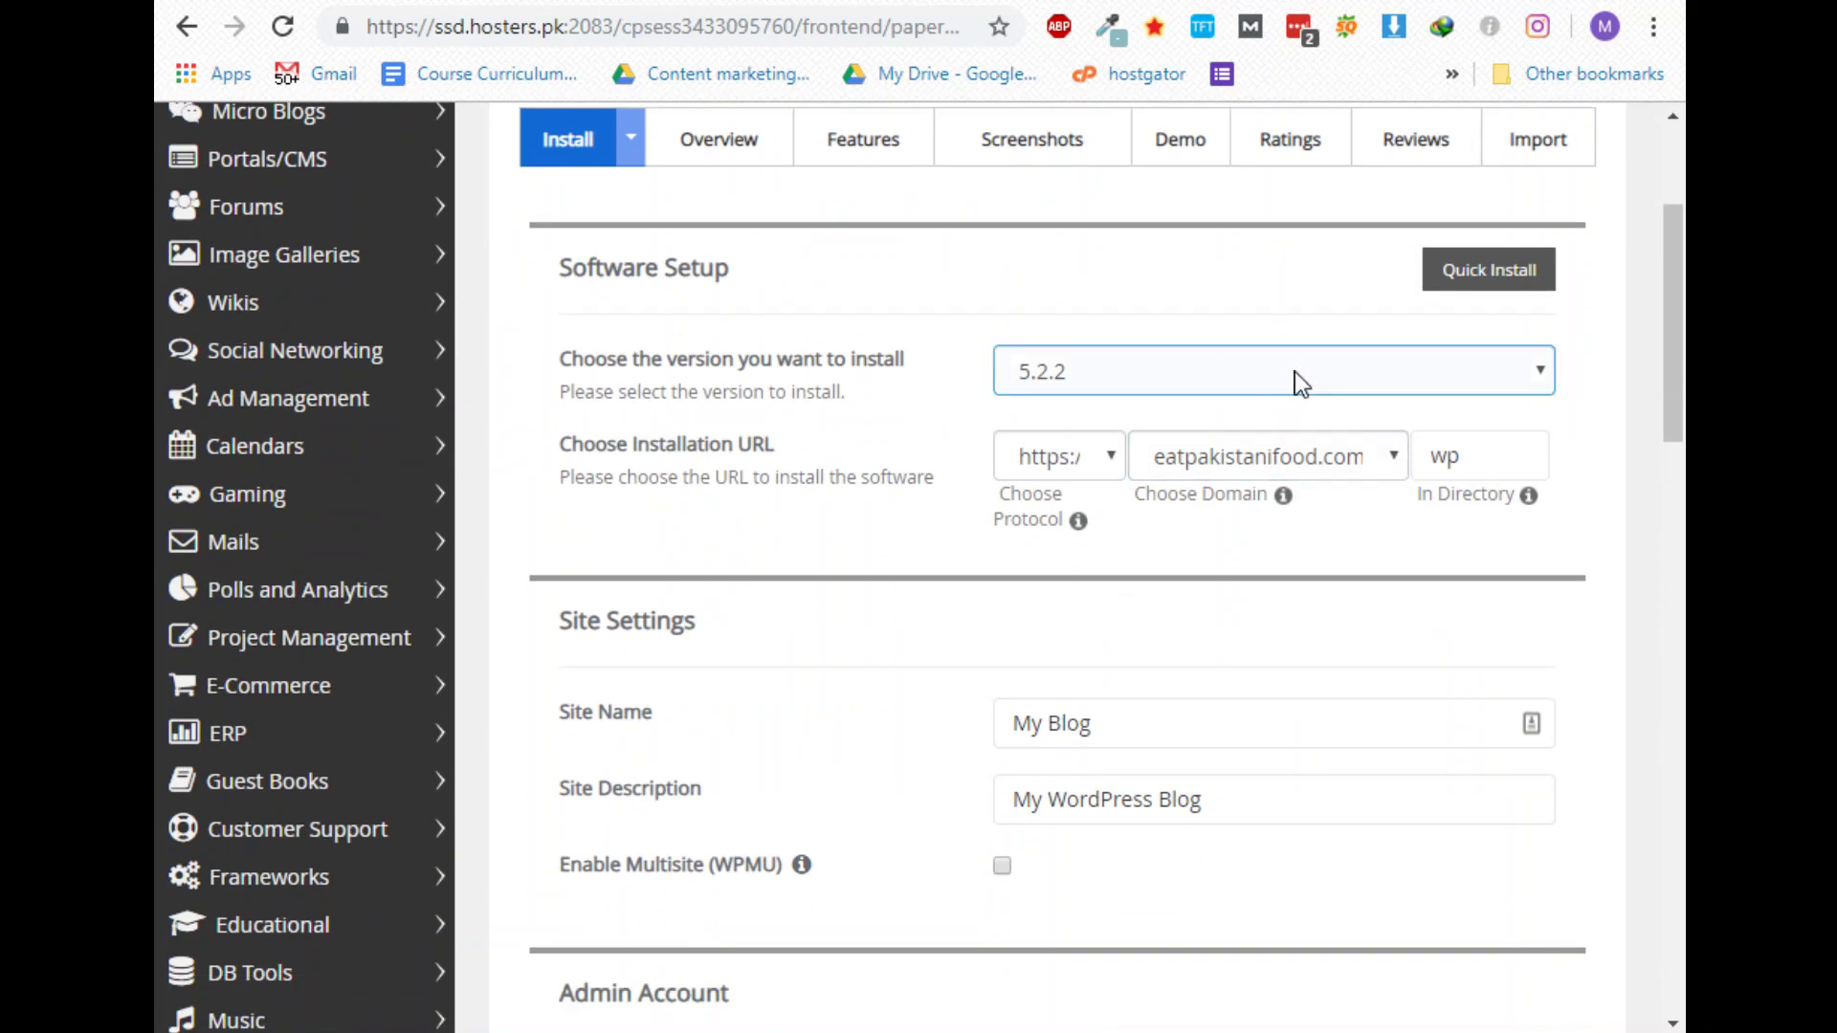
click(1295, 383)
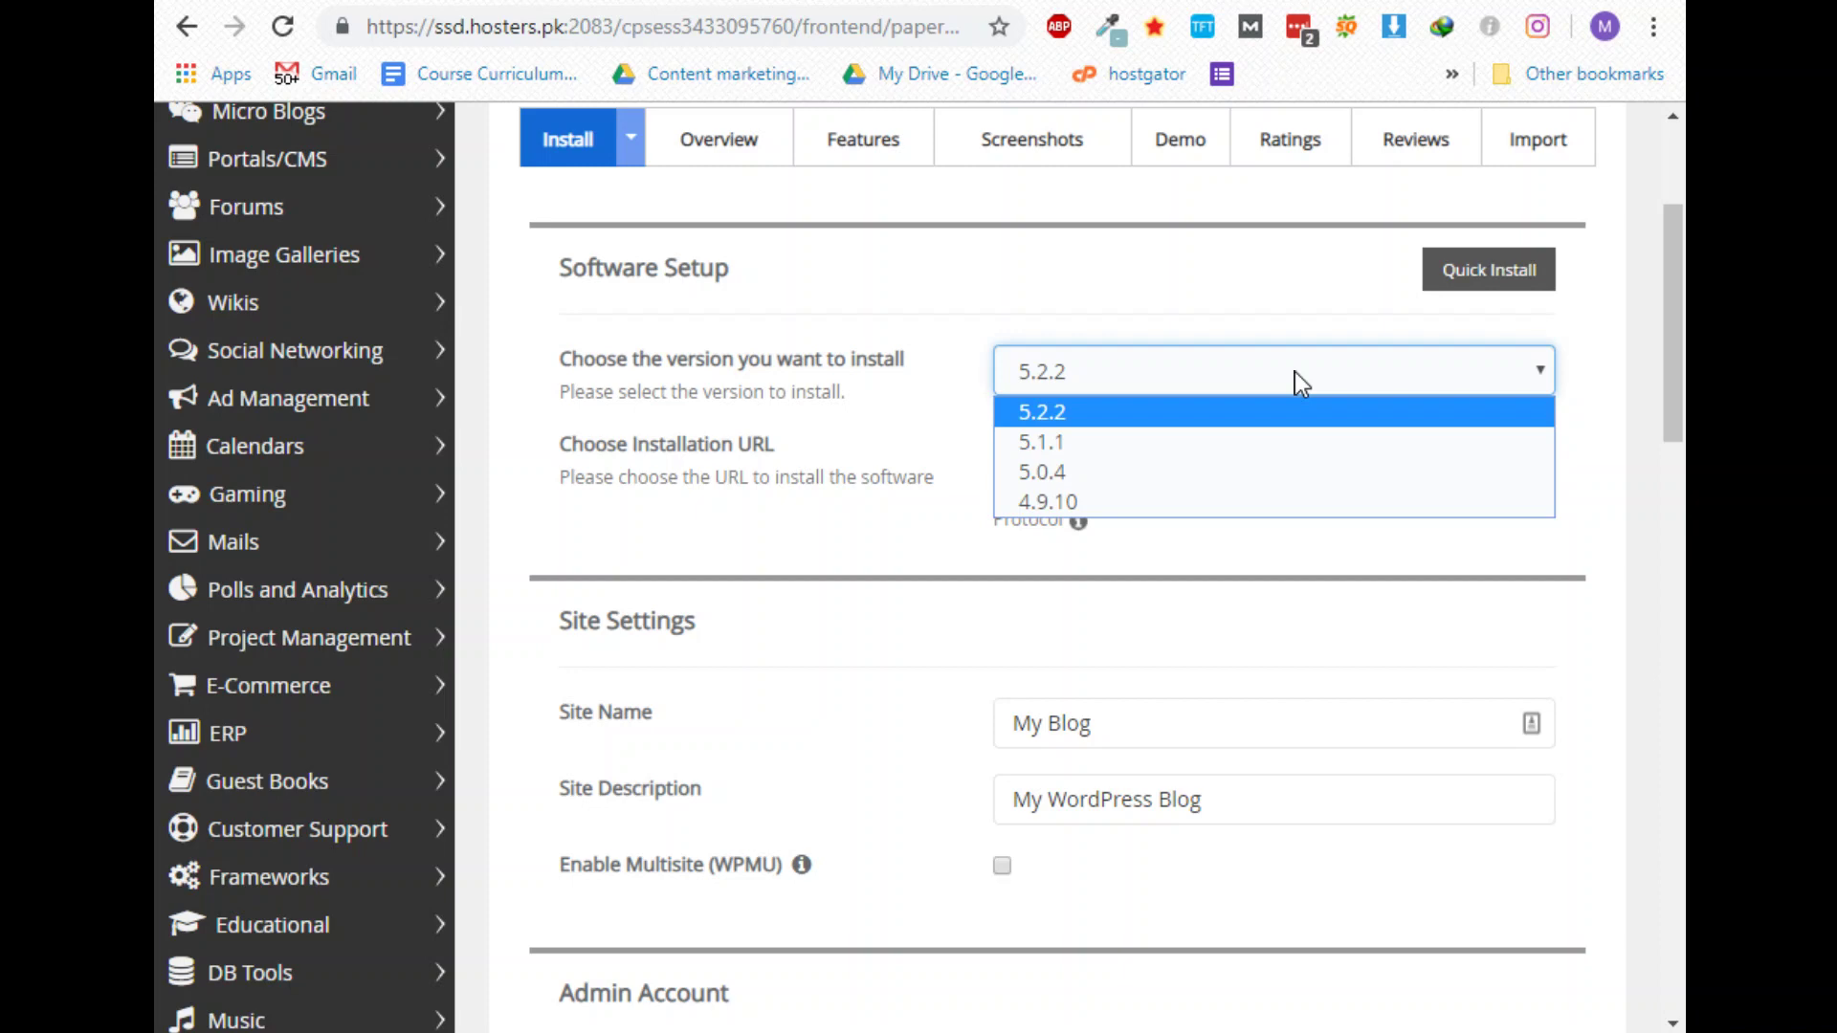
click(1295, 380)
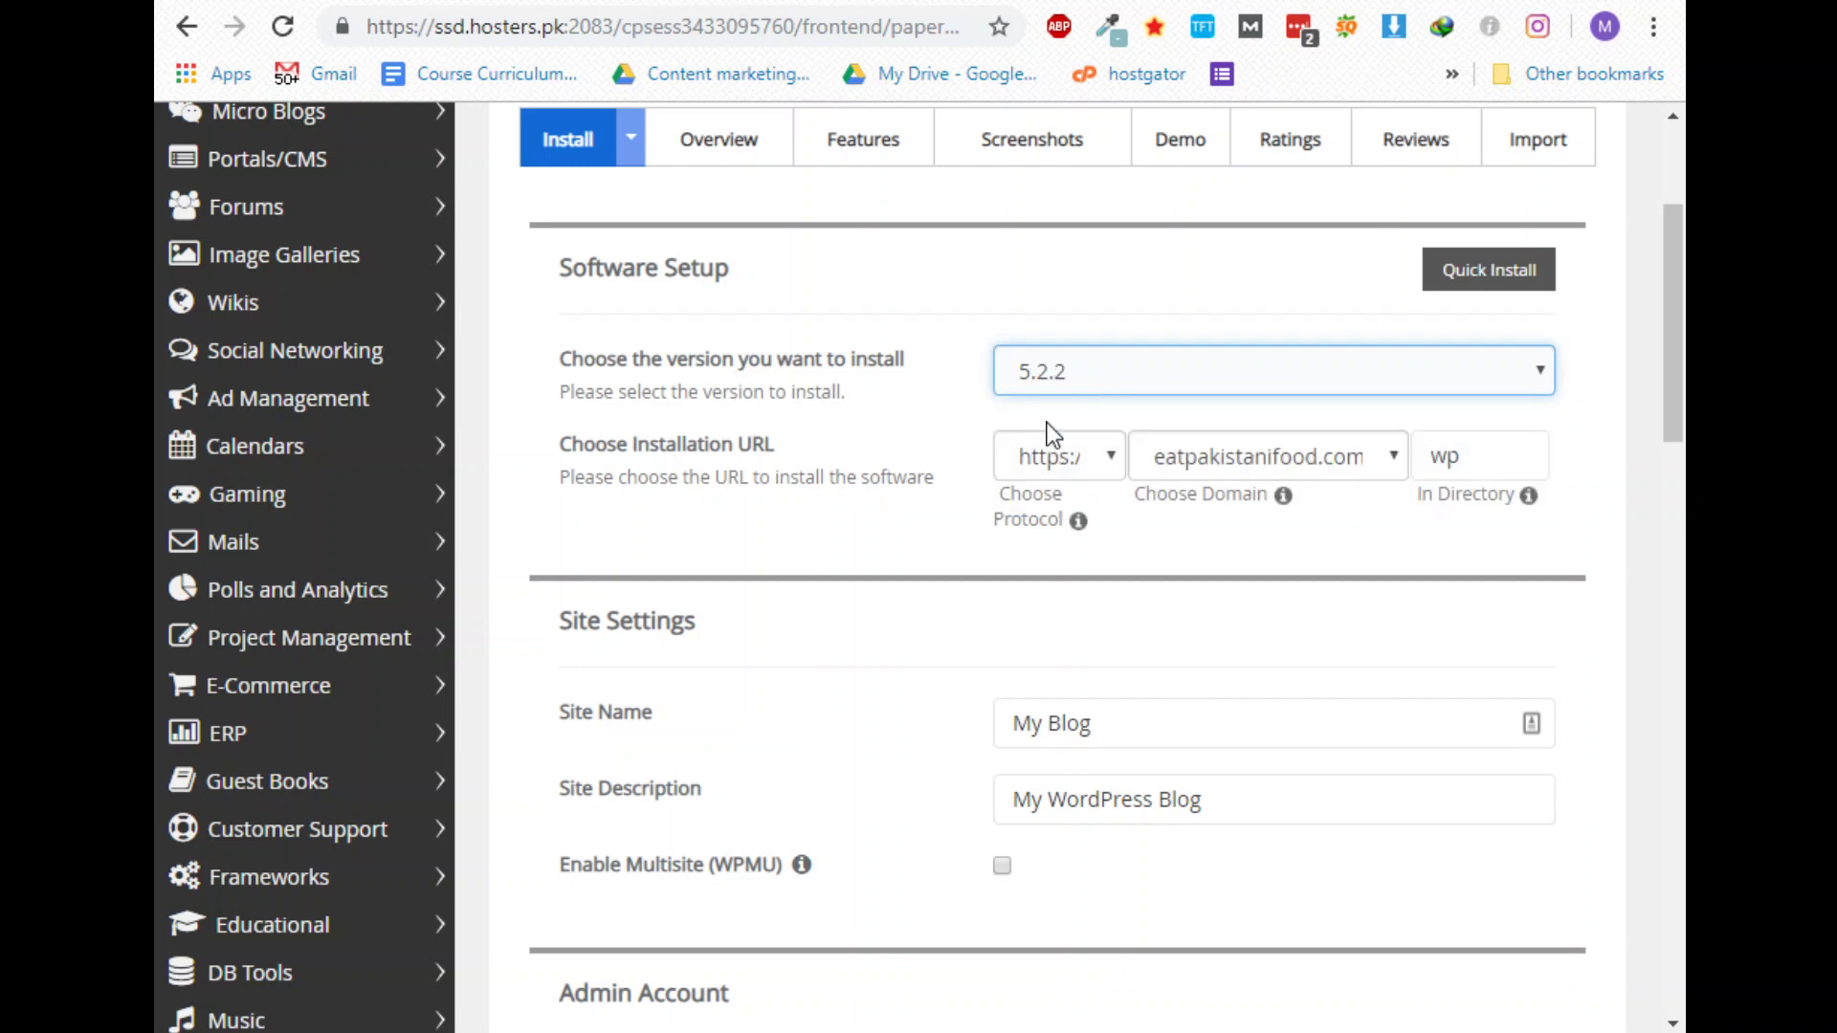
click(1084, 469)
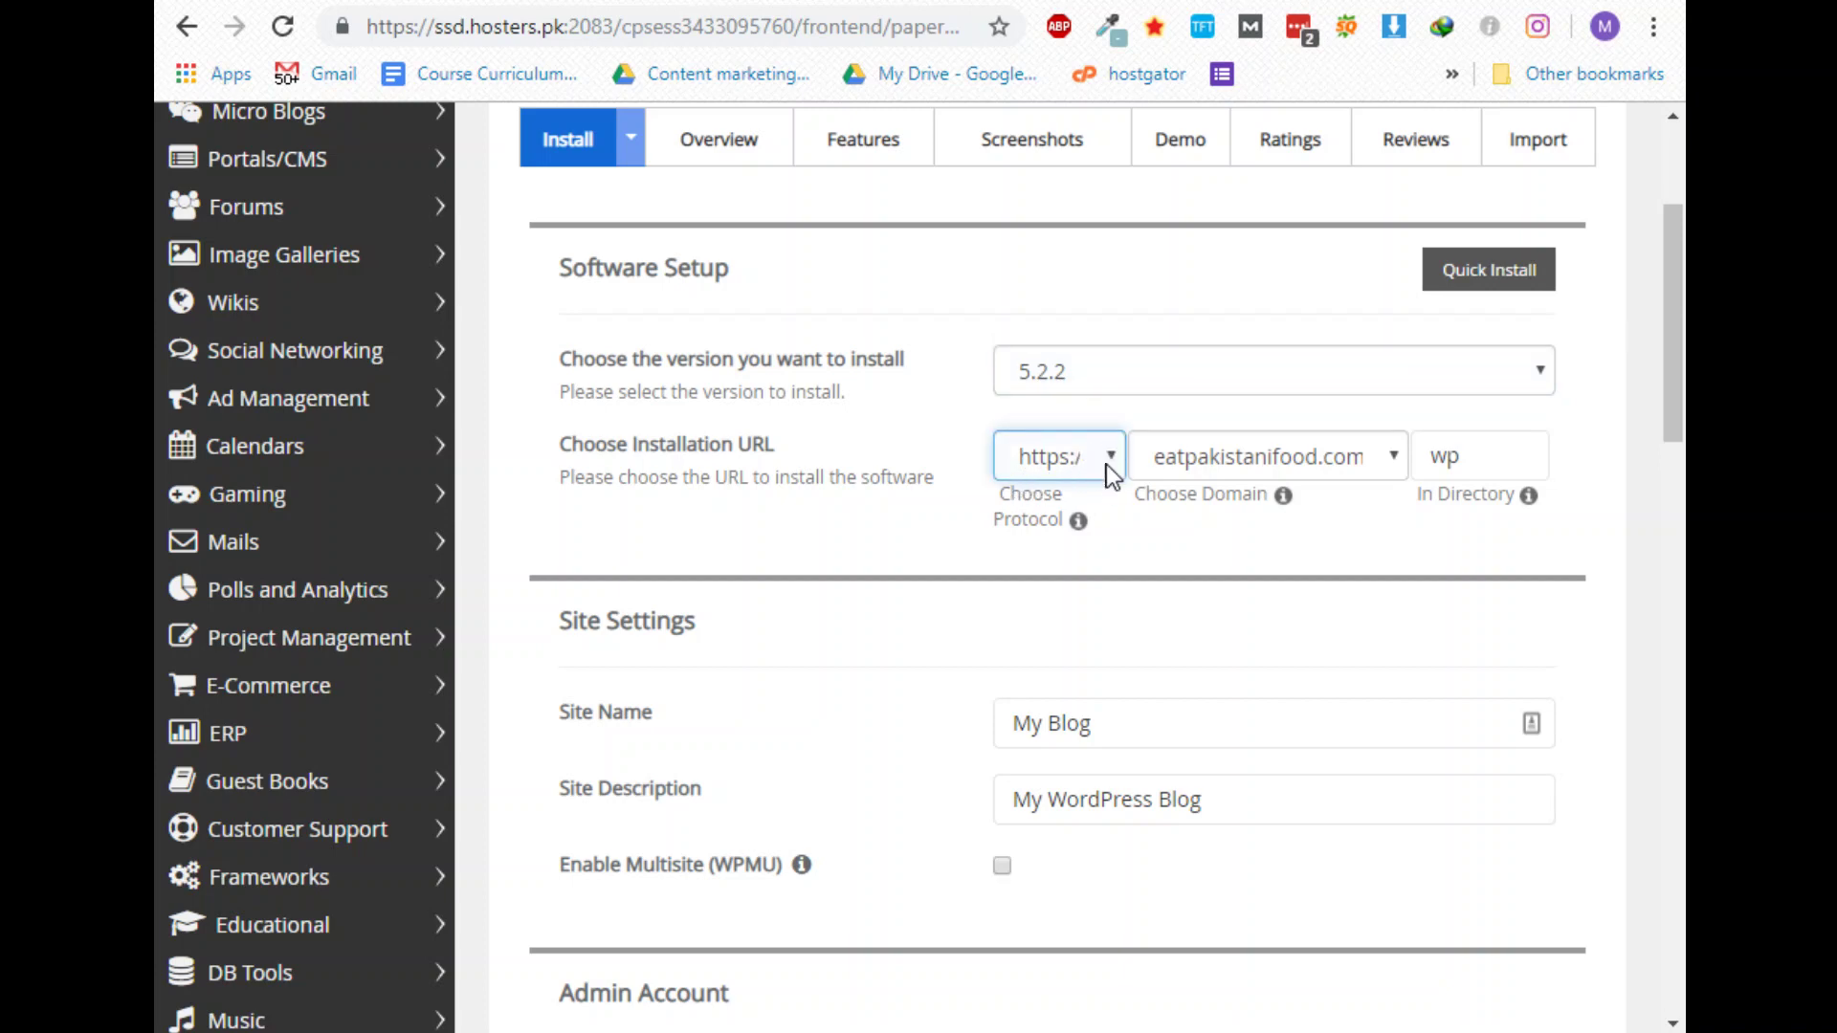
click(1109, 457)
click(1058, 554)
click(1293, 469)
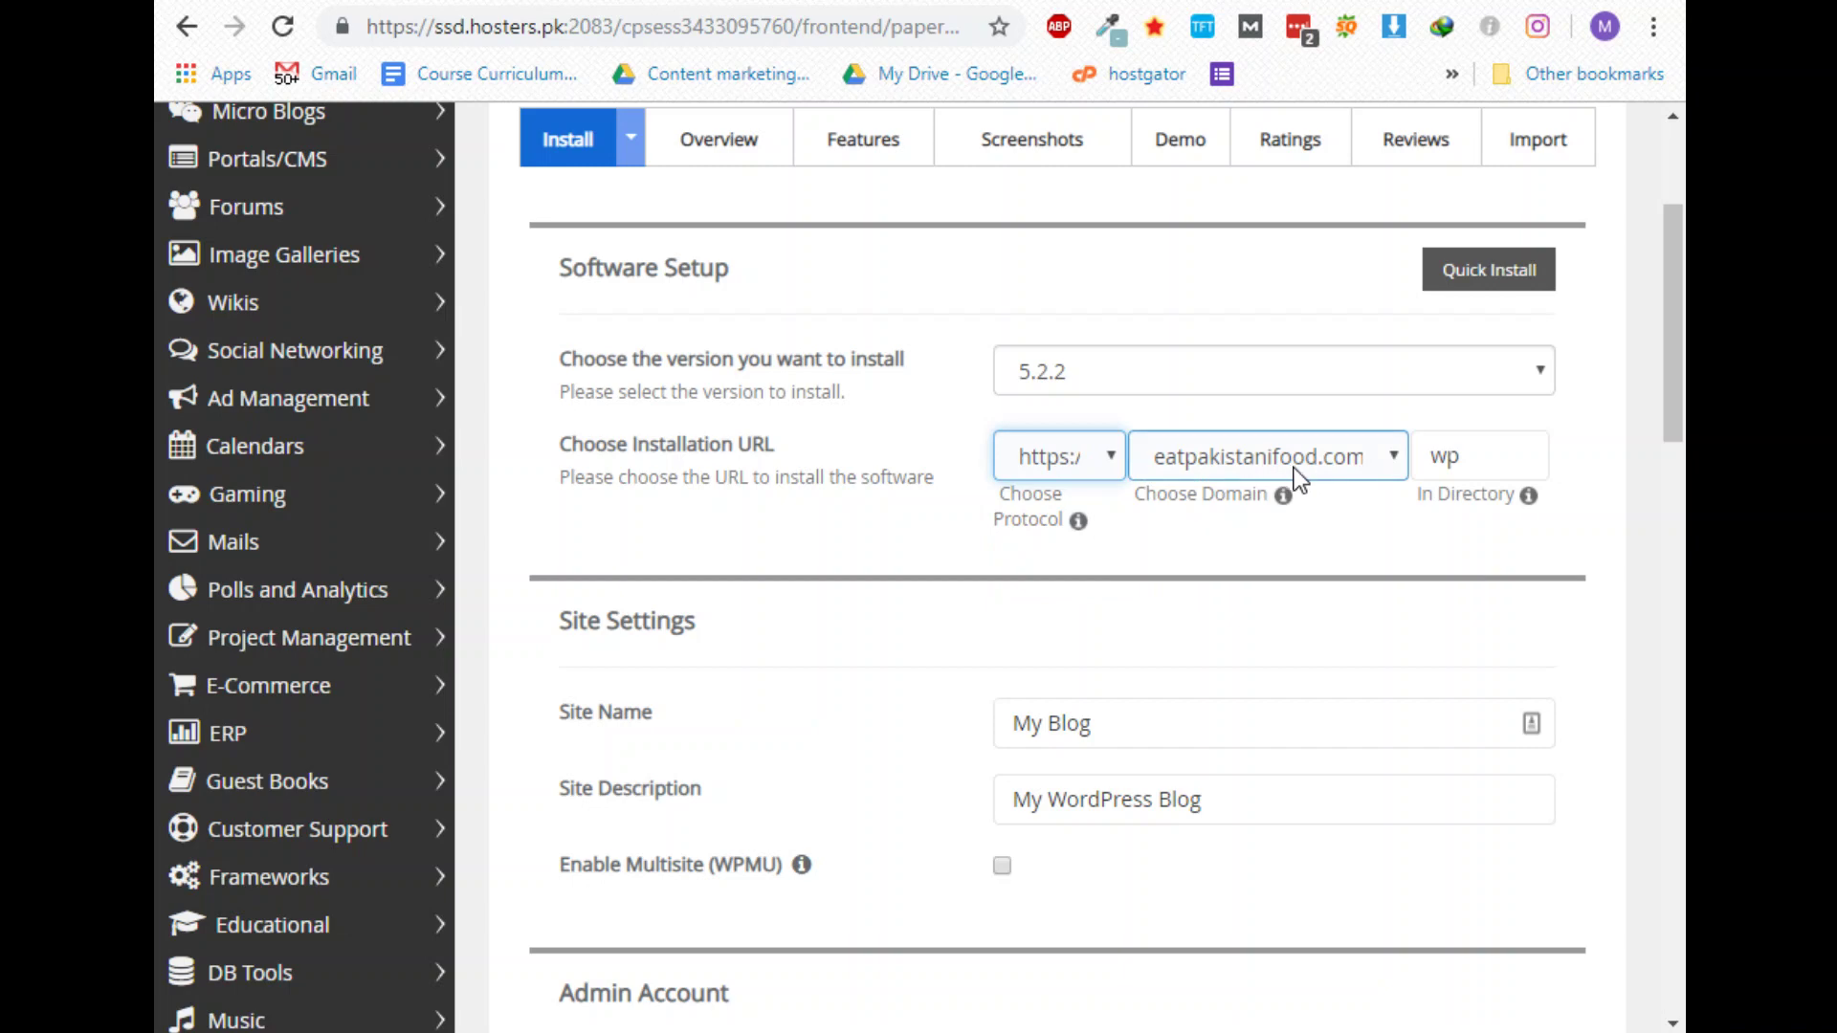
click(1261, 459)
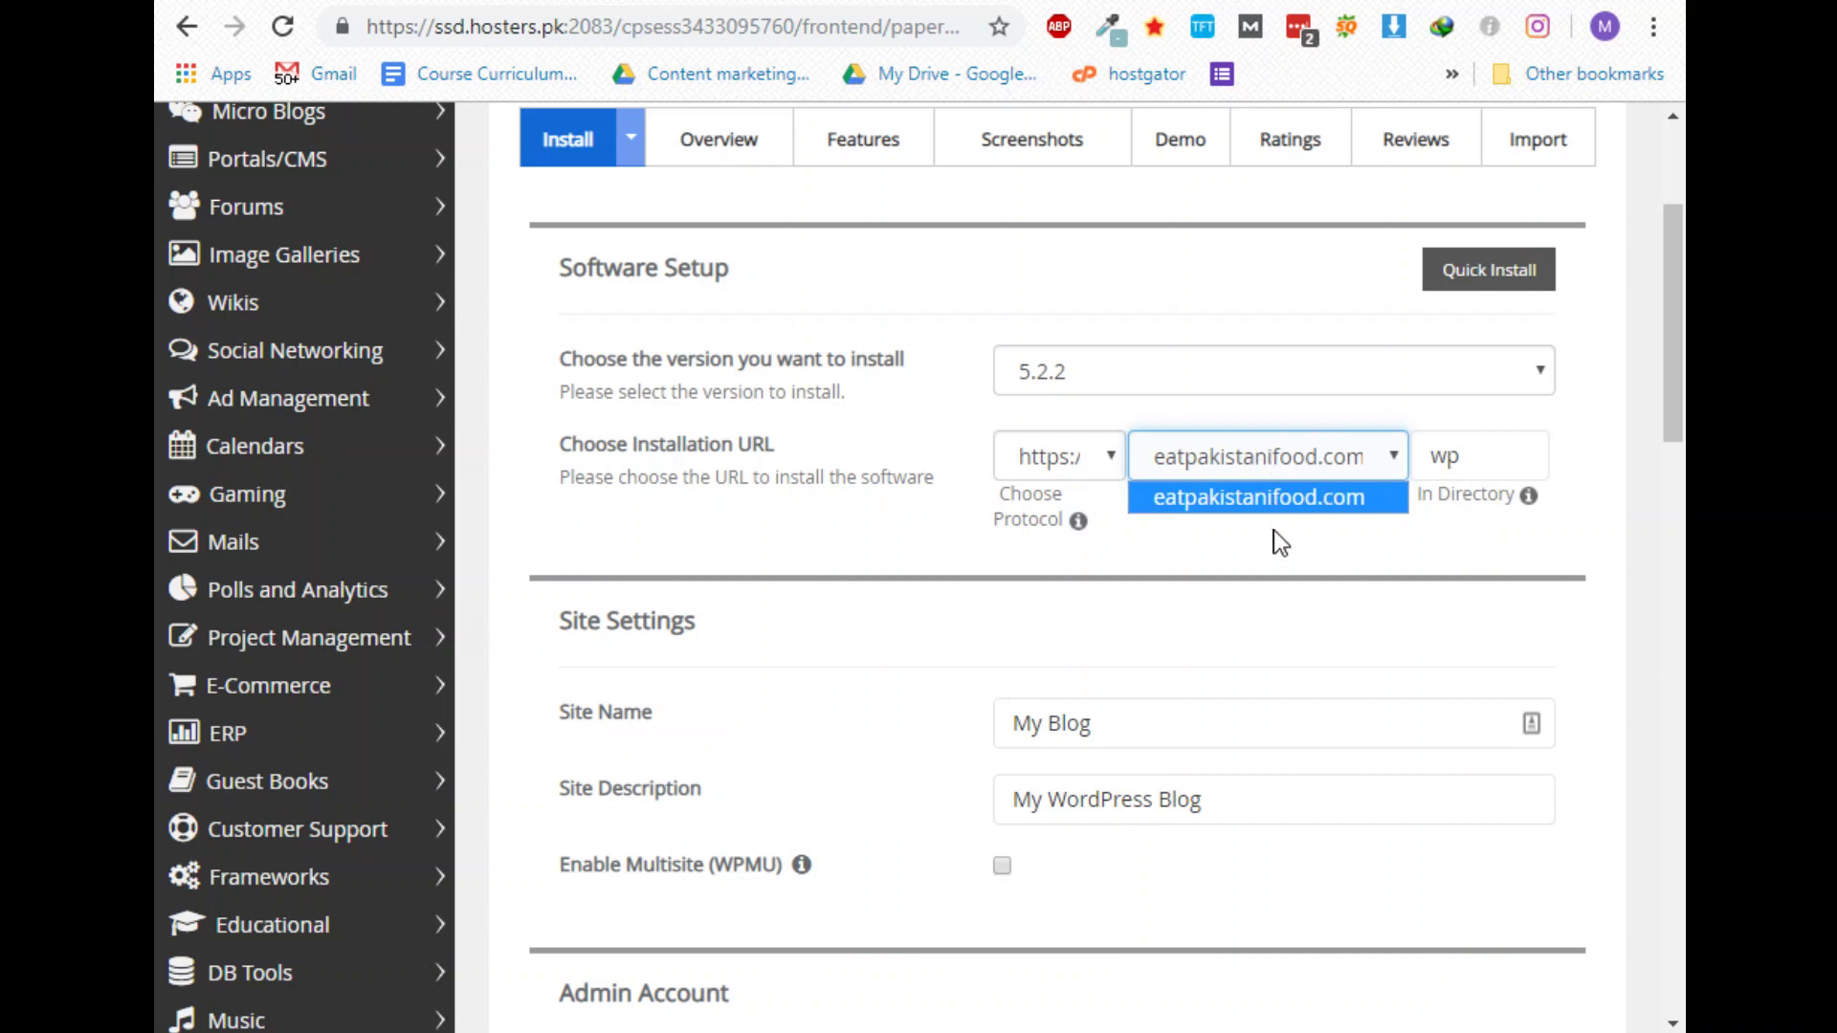
double_click(1444, 456)
click(1389, 447)
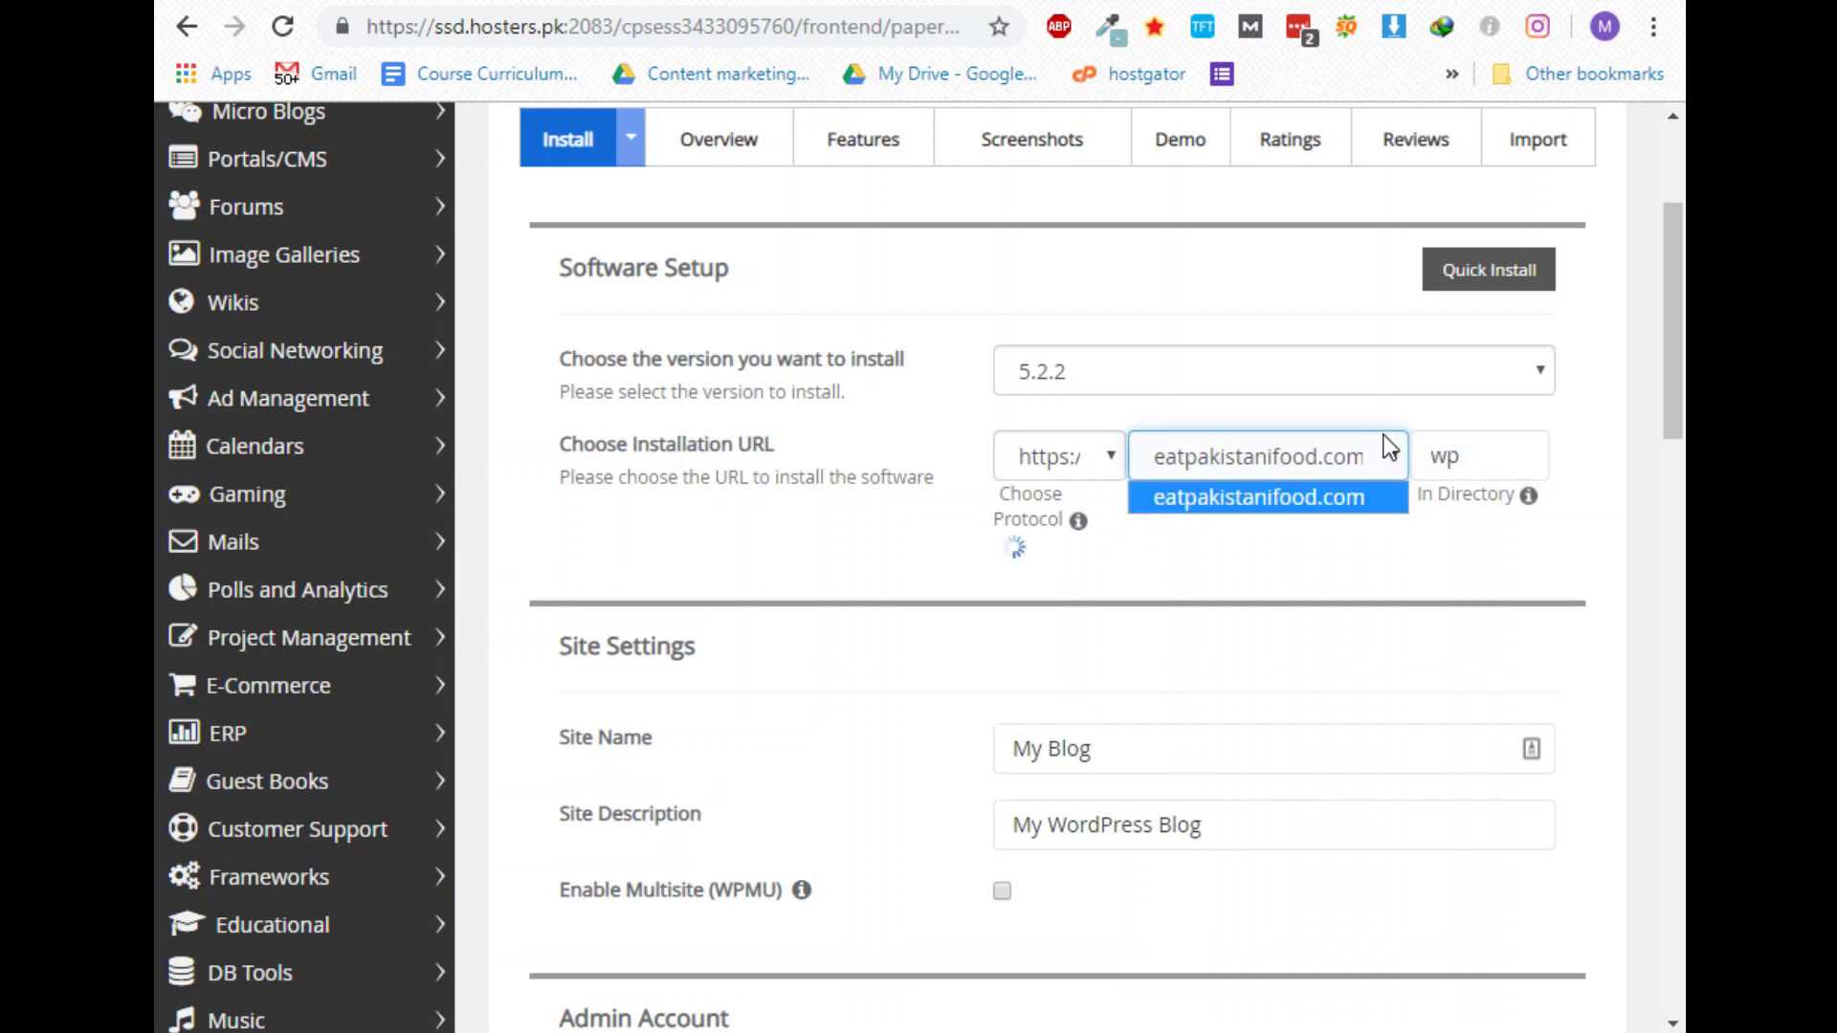
click(1514, 514)
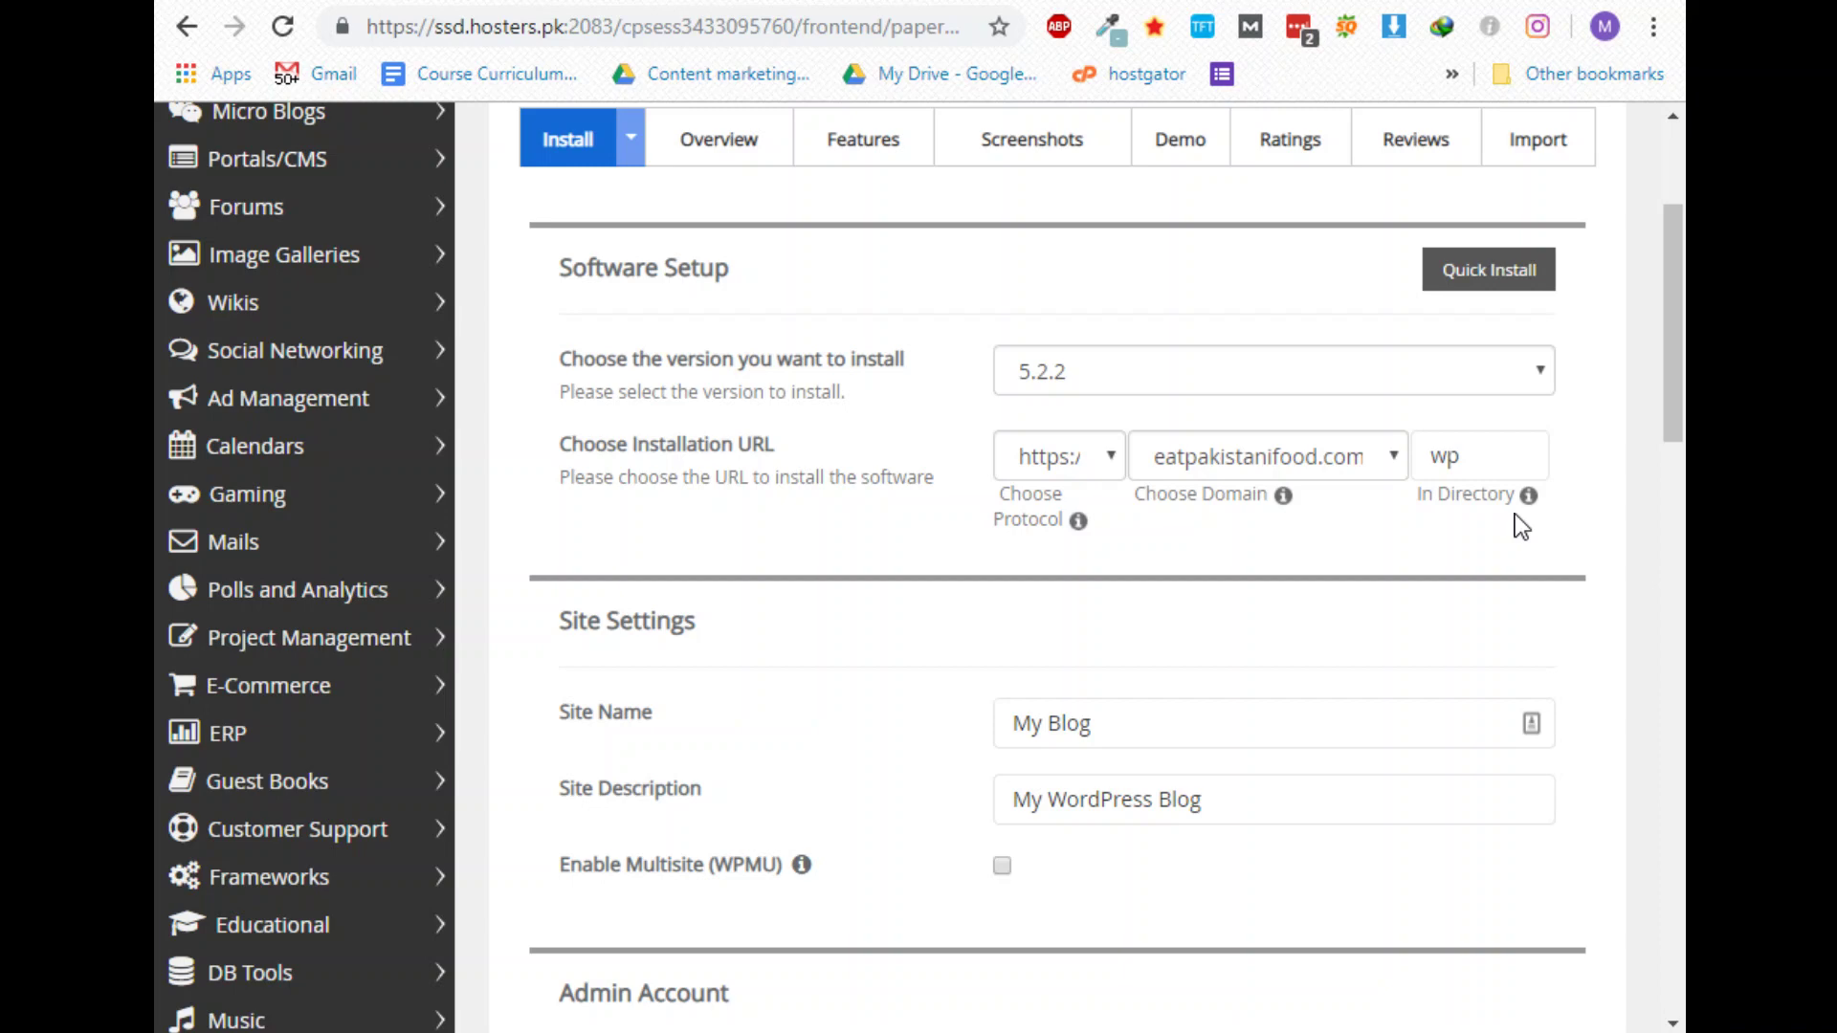
Clear the In Directory field so WordPress installs at the domain root
double_click(1507, 456)
key(BackSpace)
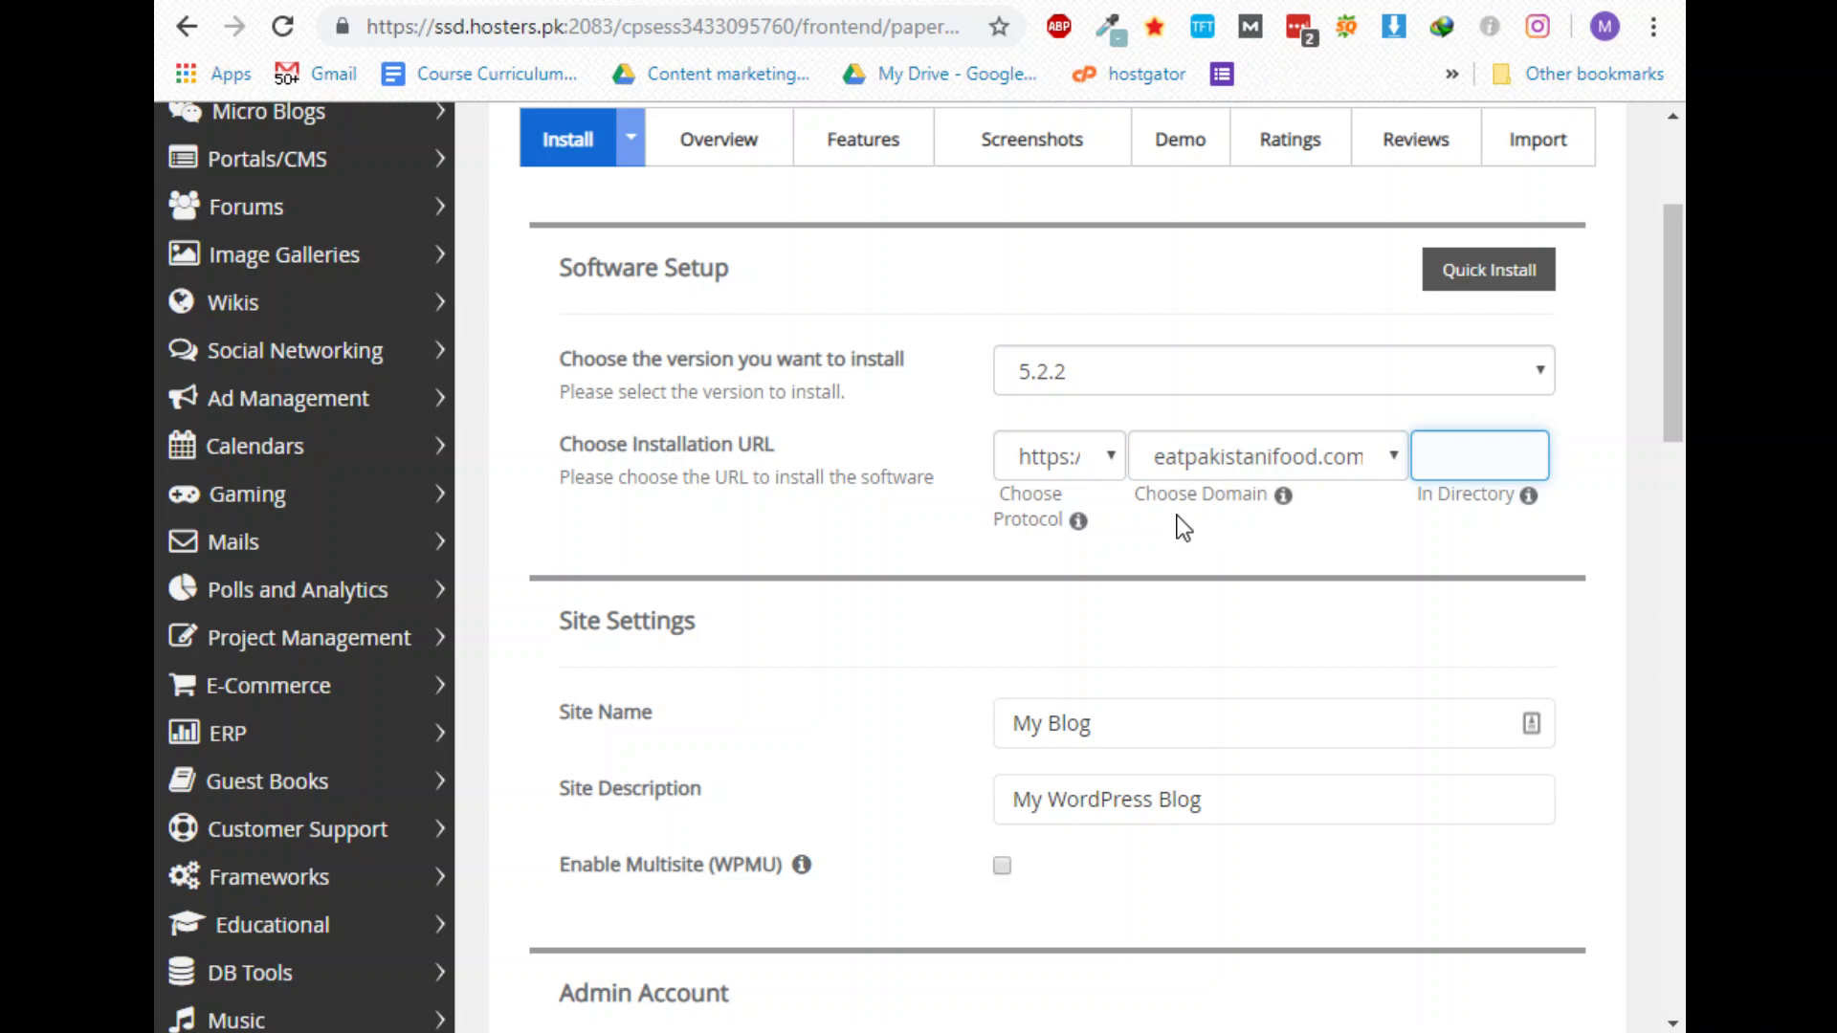
scroll(1046, 697, down, 3)
drag(1132, 423, 968, 442)
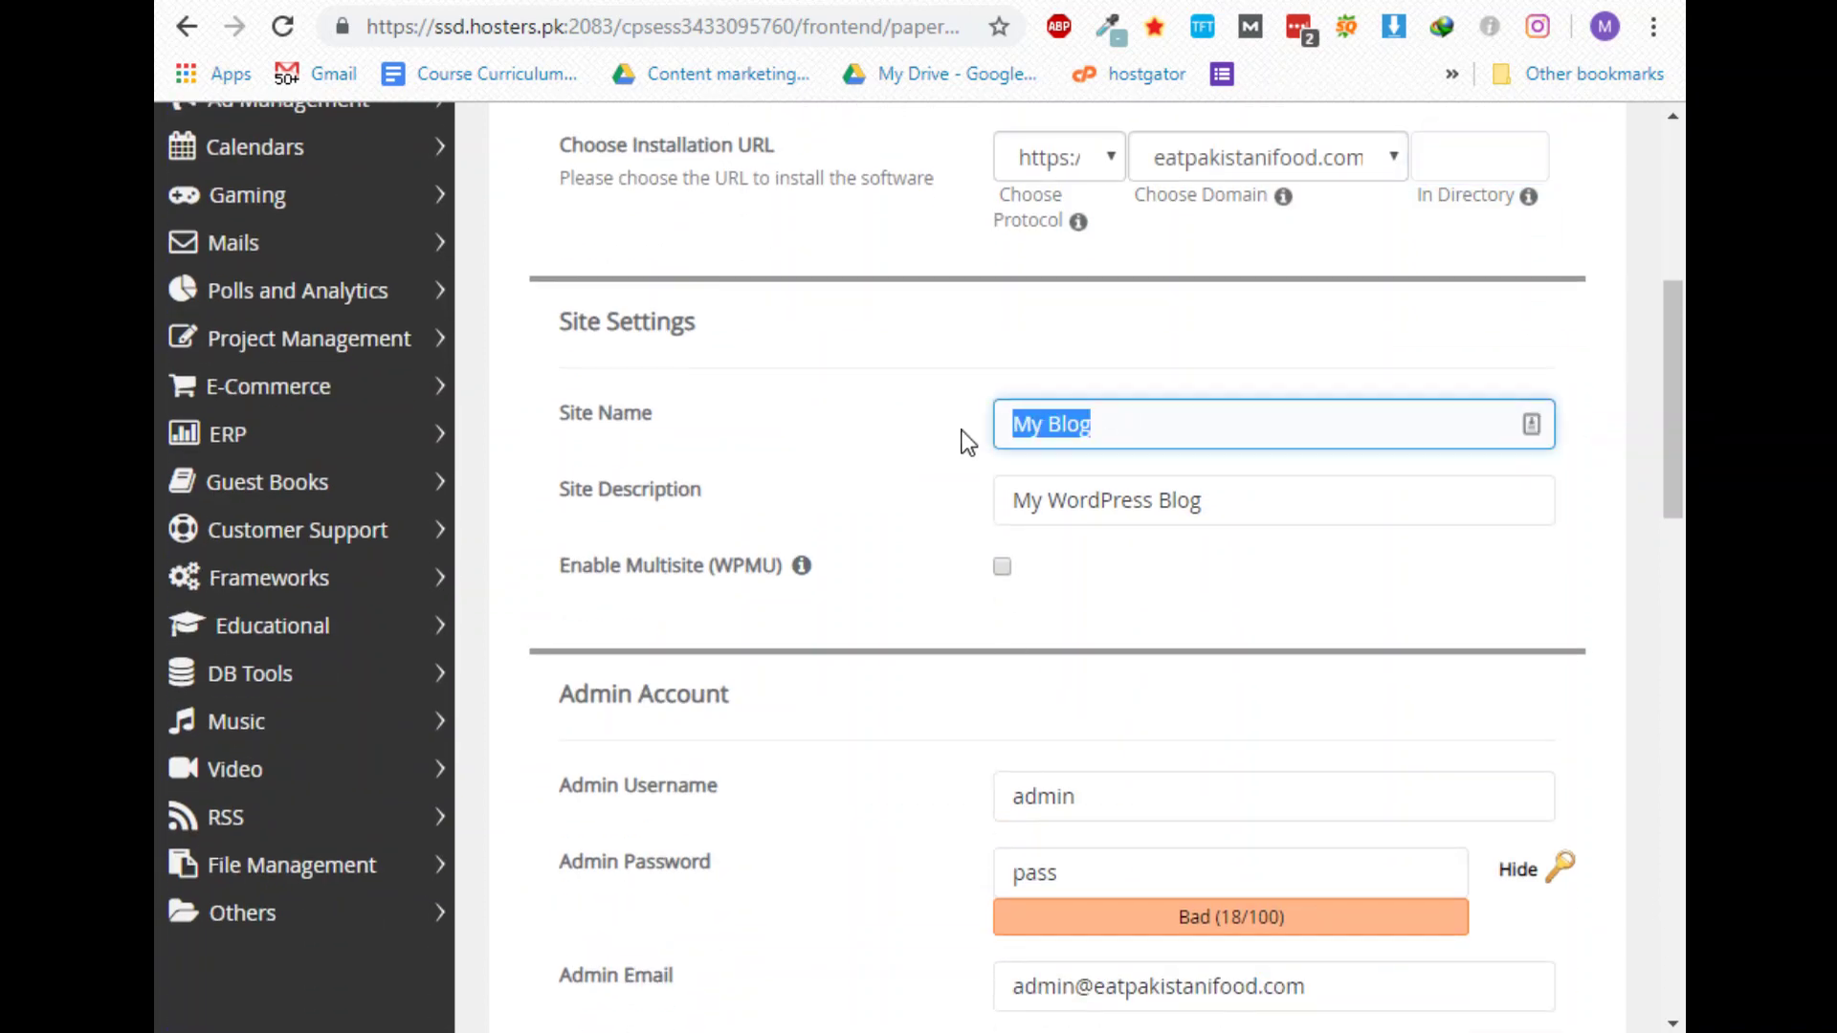
drag(1151, 497, 928, 496)
click(927, 498)
scroll(933, 509, down, 5)
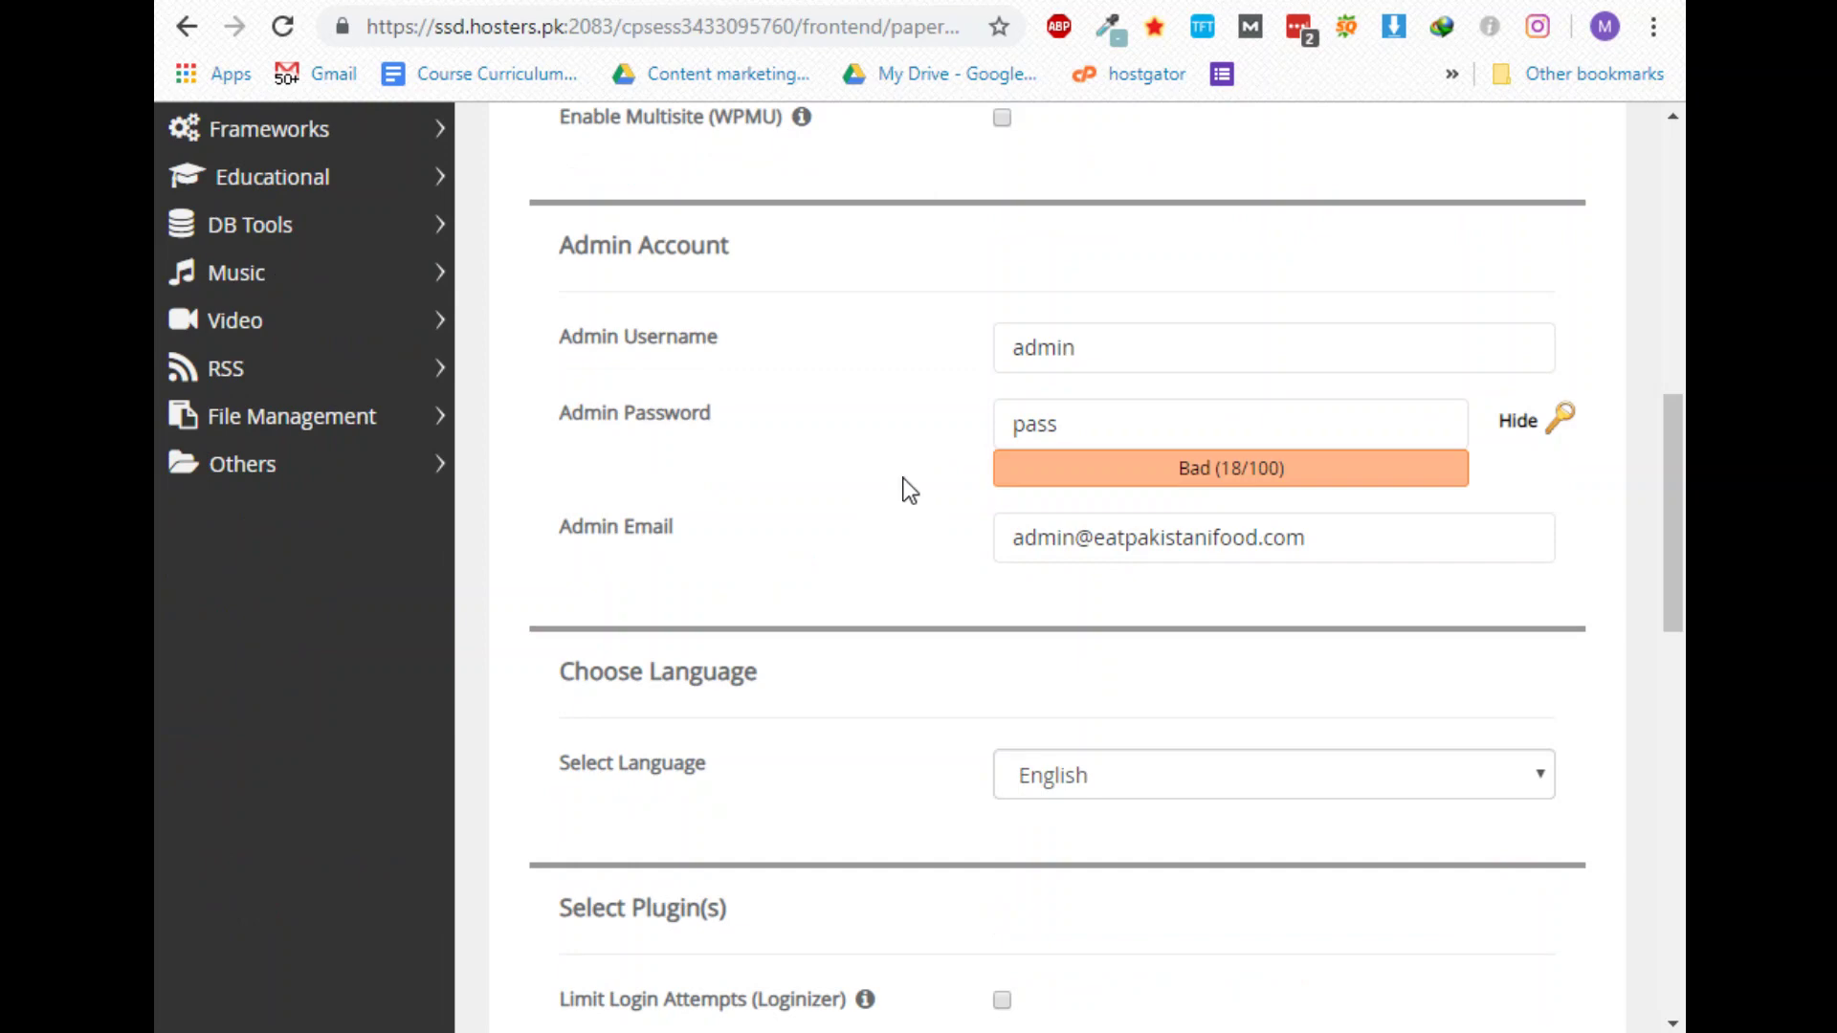
Change the admin username to 'eatpakistanifood'
click(1071, 373)
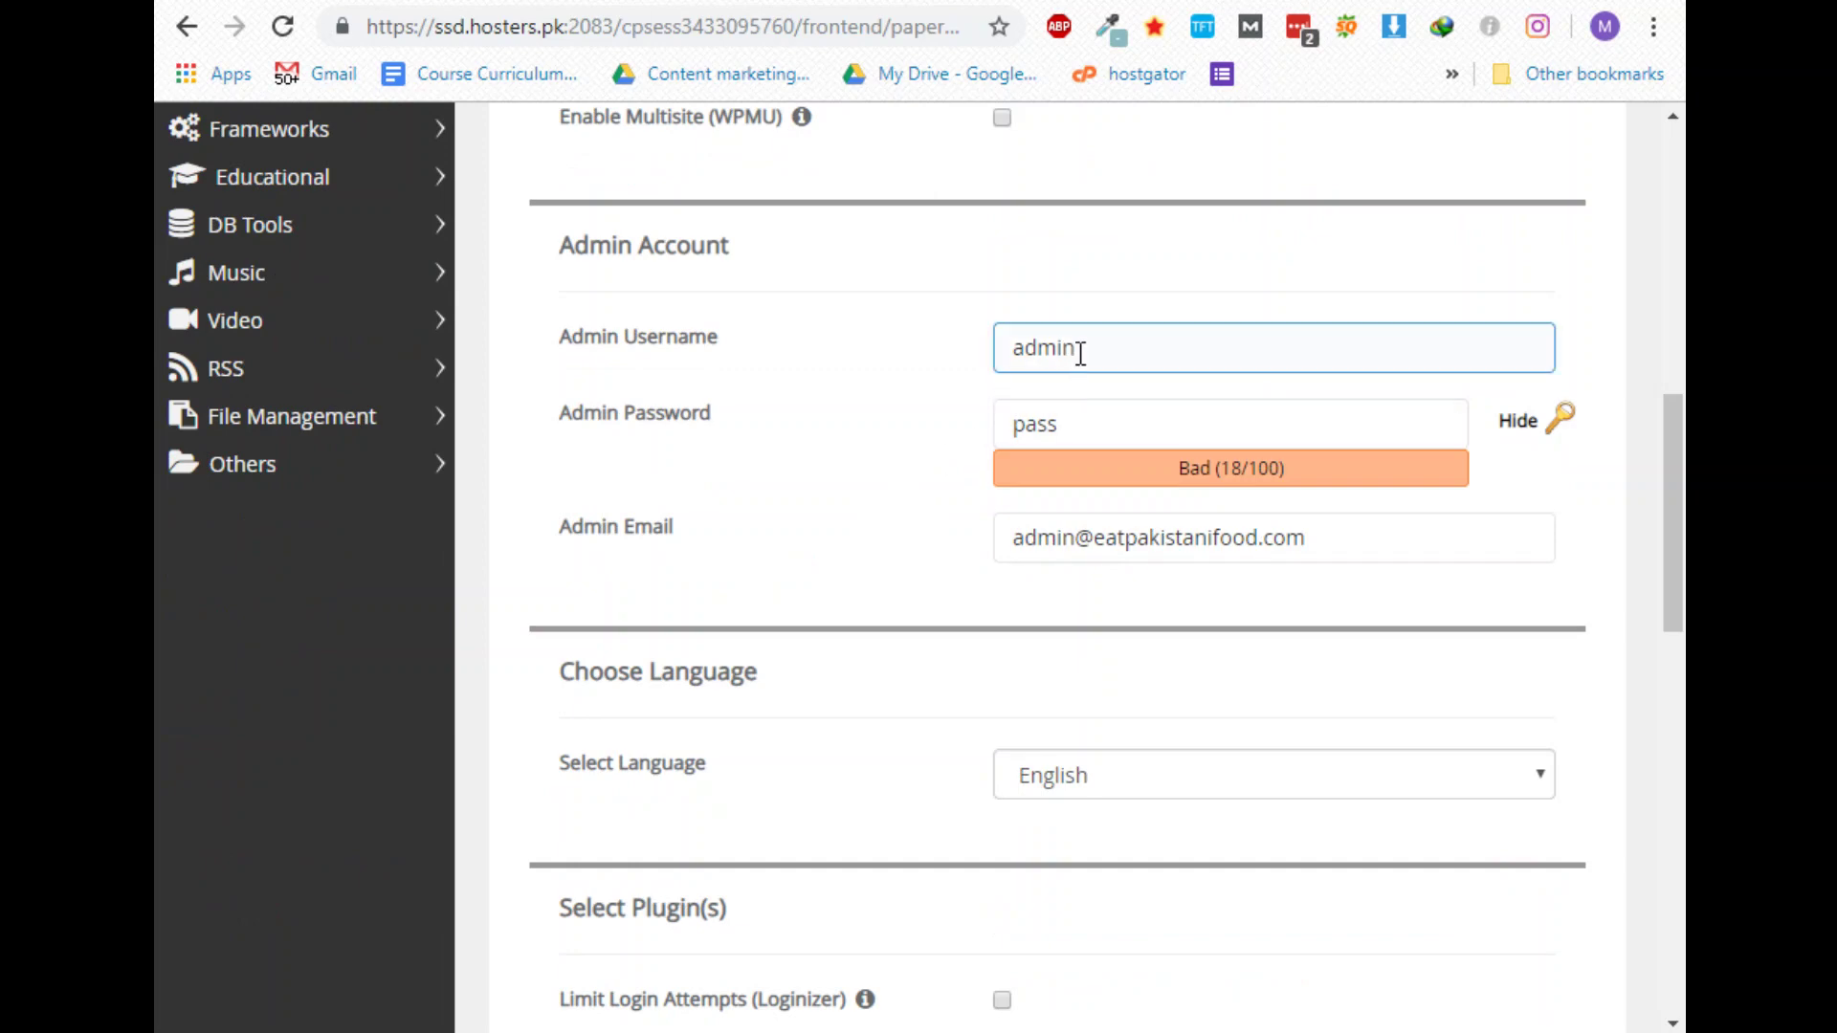
drag(1075, 352, 823, 378)
text(eatp)
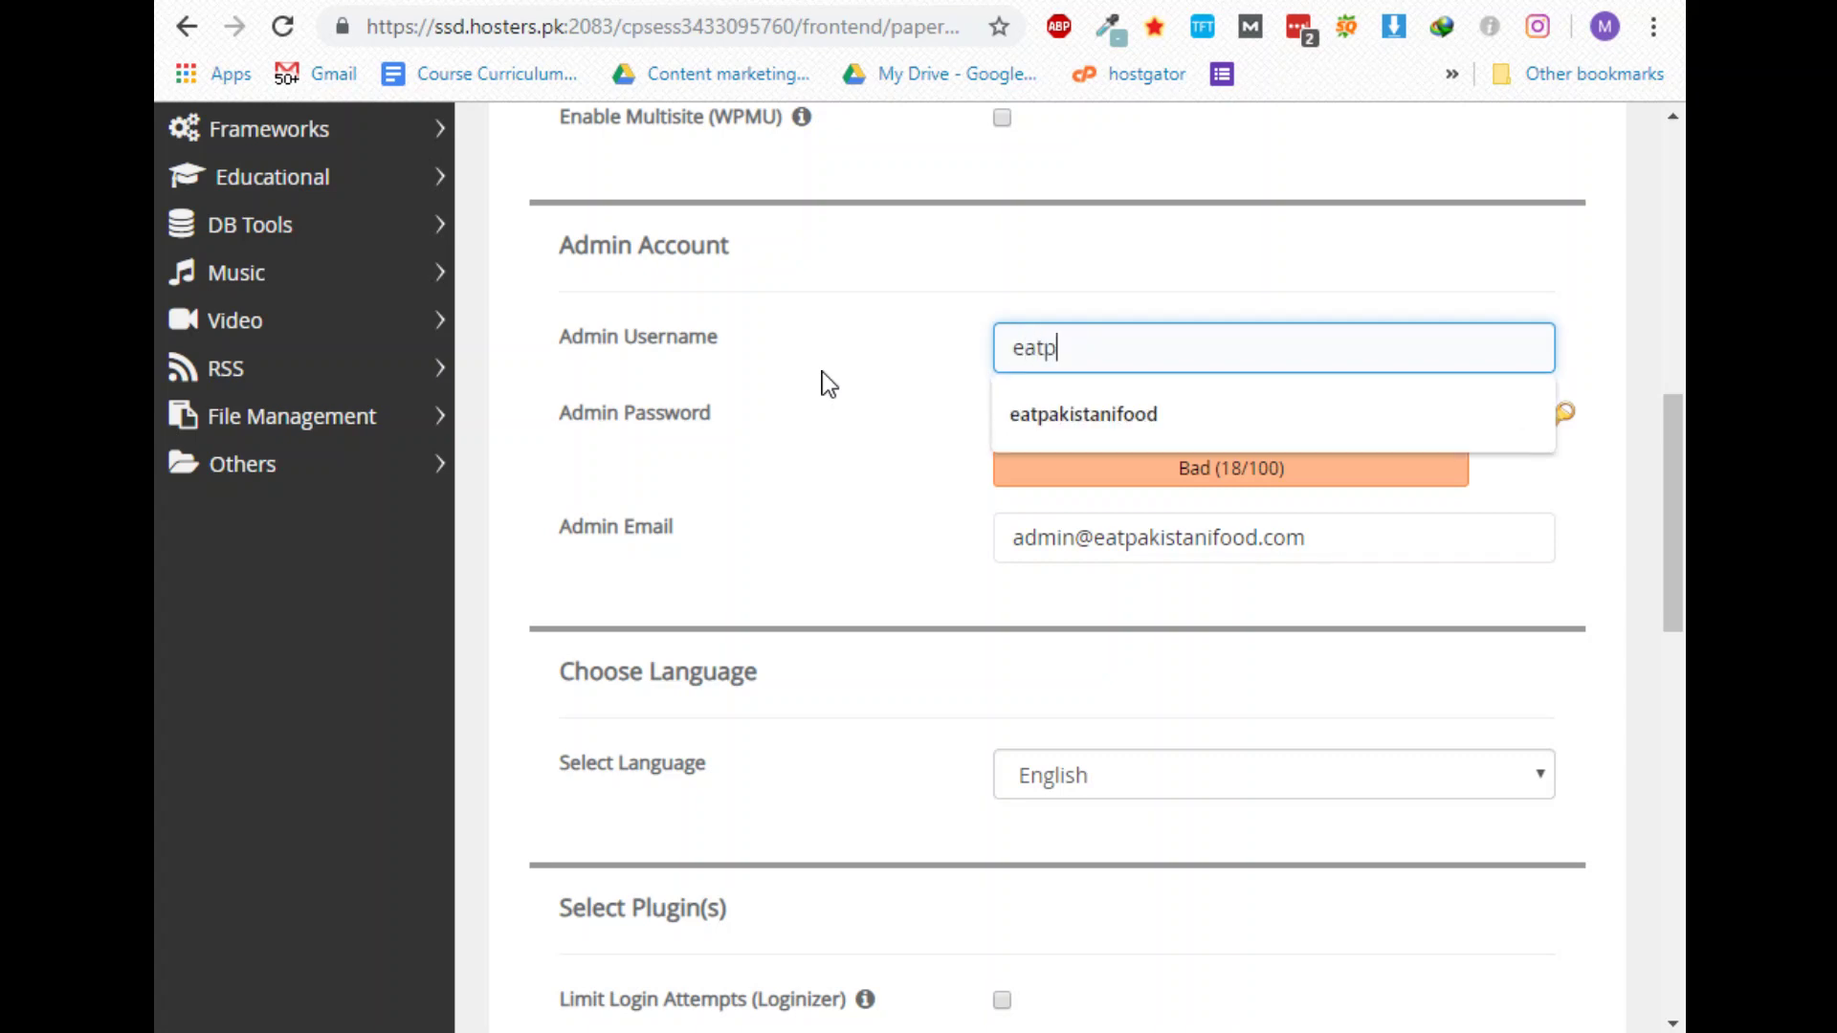
text(akistanifood)
key(Tab)
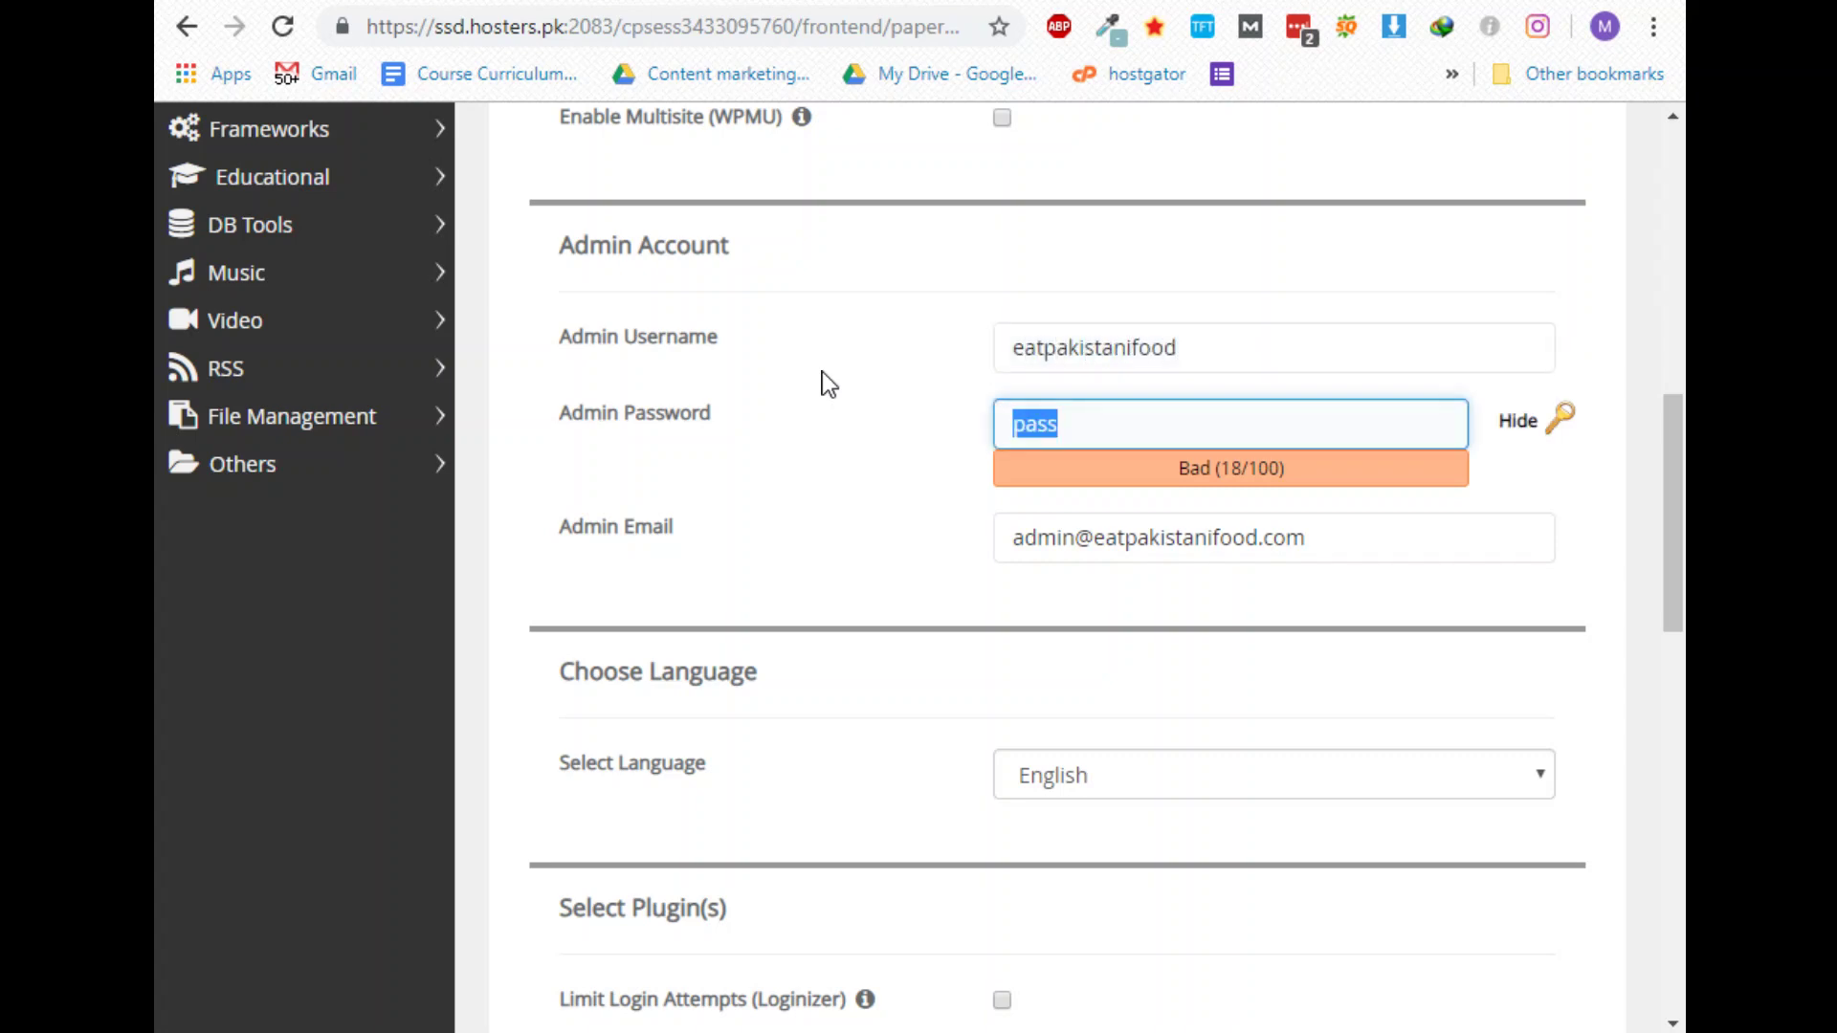
Replace the default admin password with a new strong password
click(1521, 436)
click(1520, 432)
click(1144, 427)
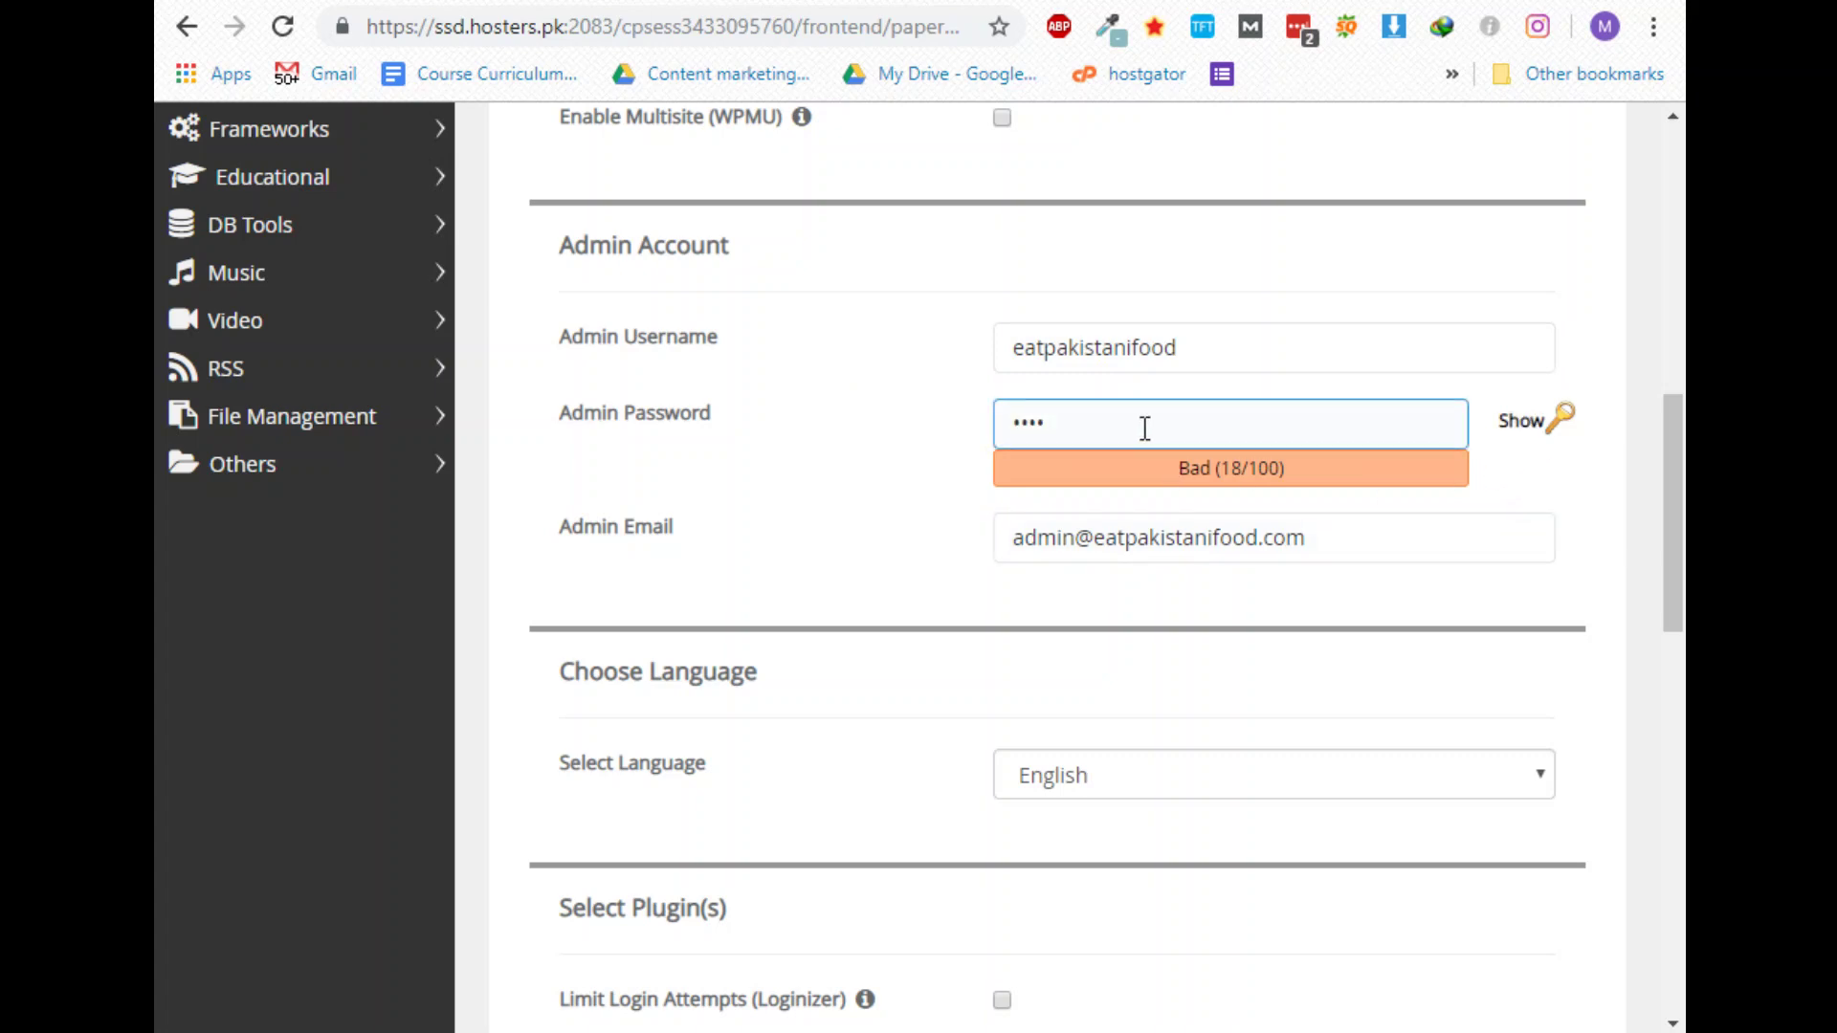
drag(1144, 427, 894, 451)
text(passwor)
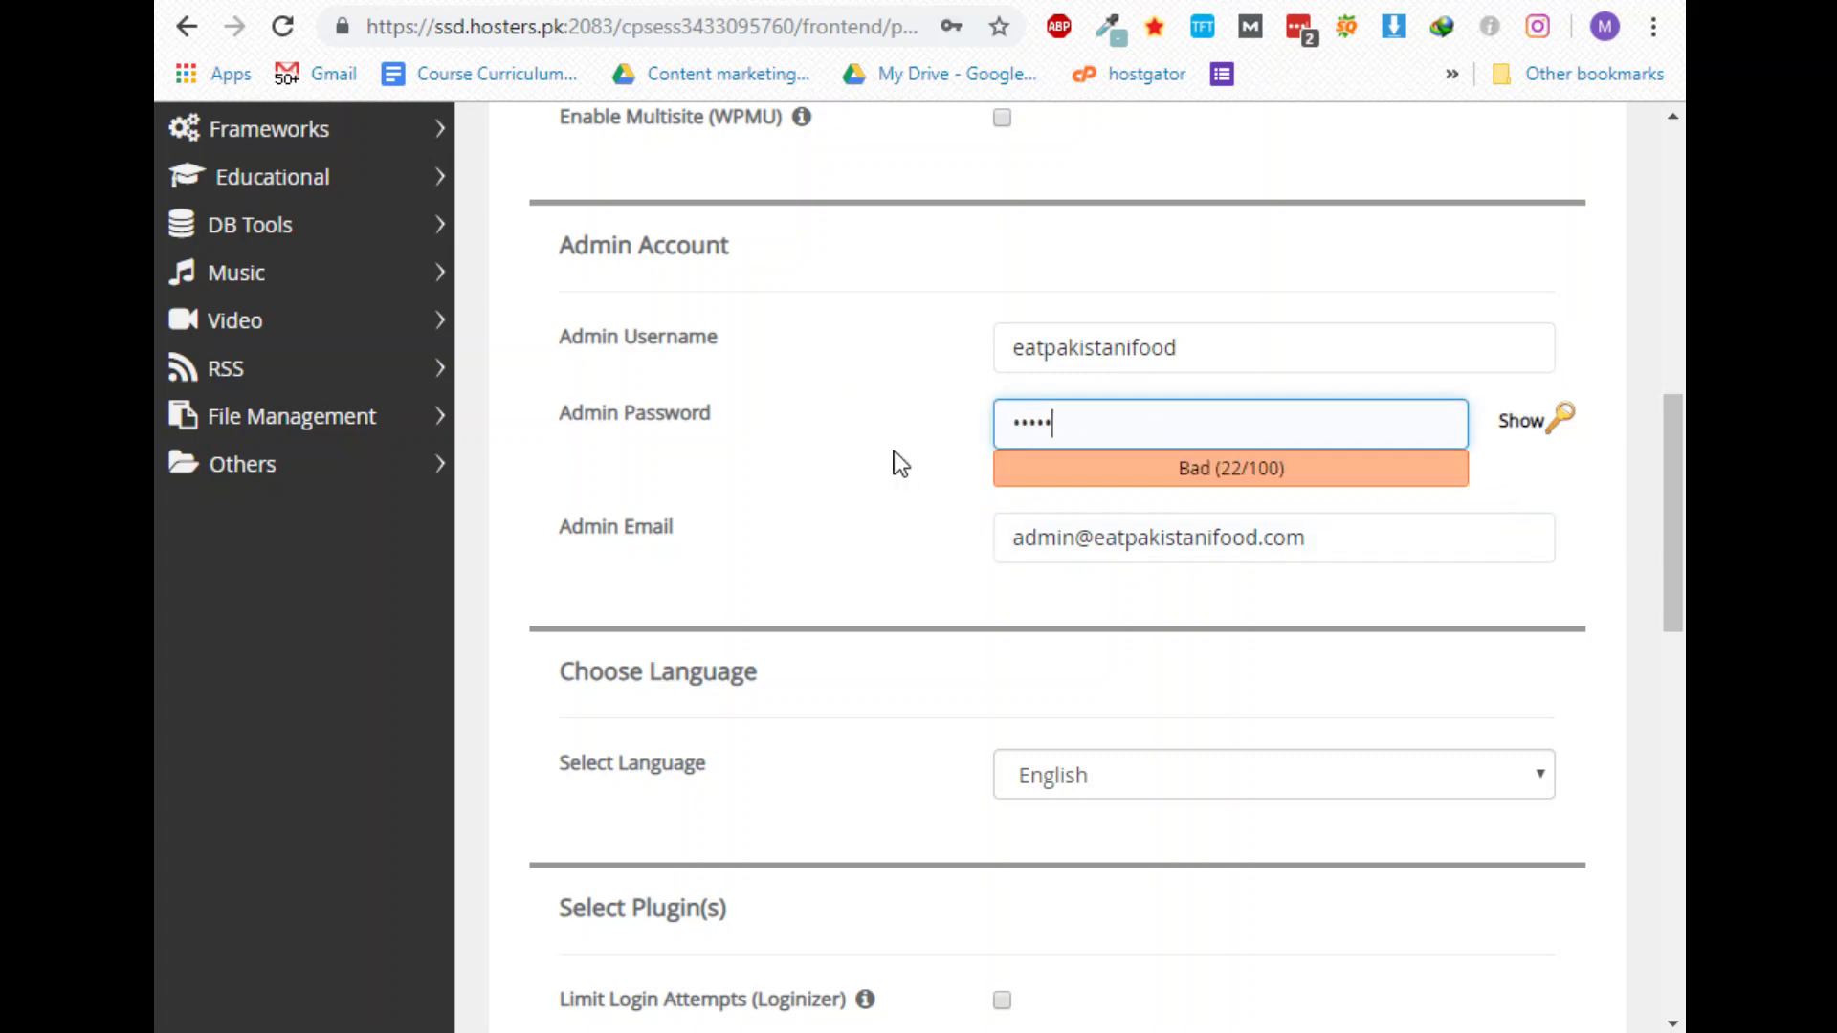
text(d12345)
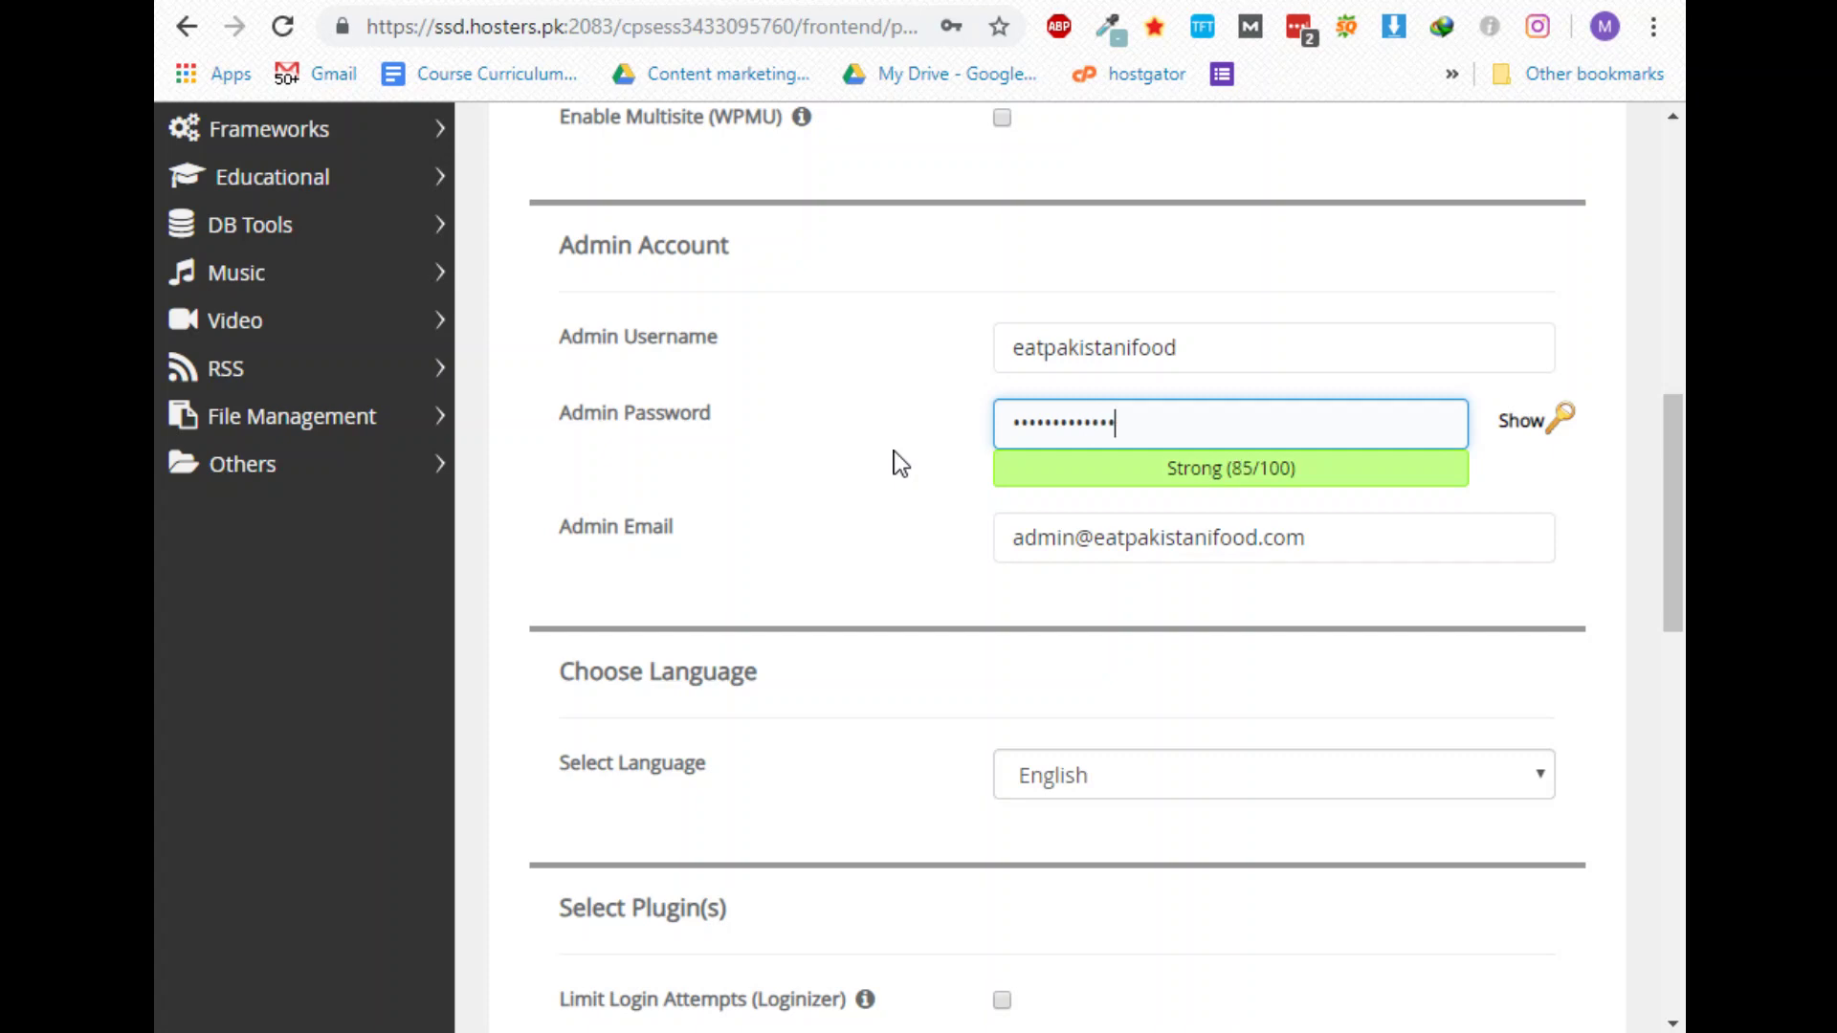
key(Tab)
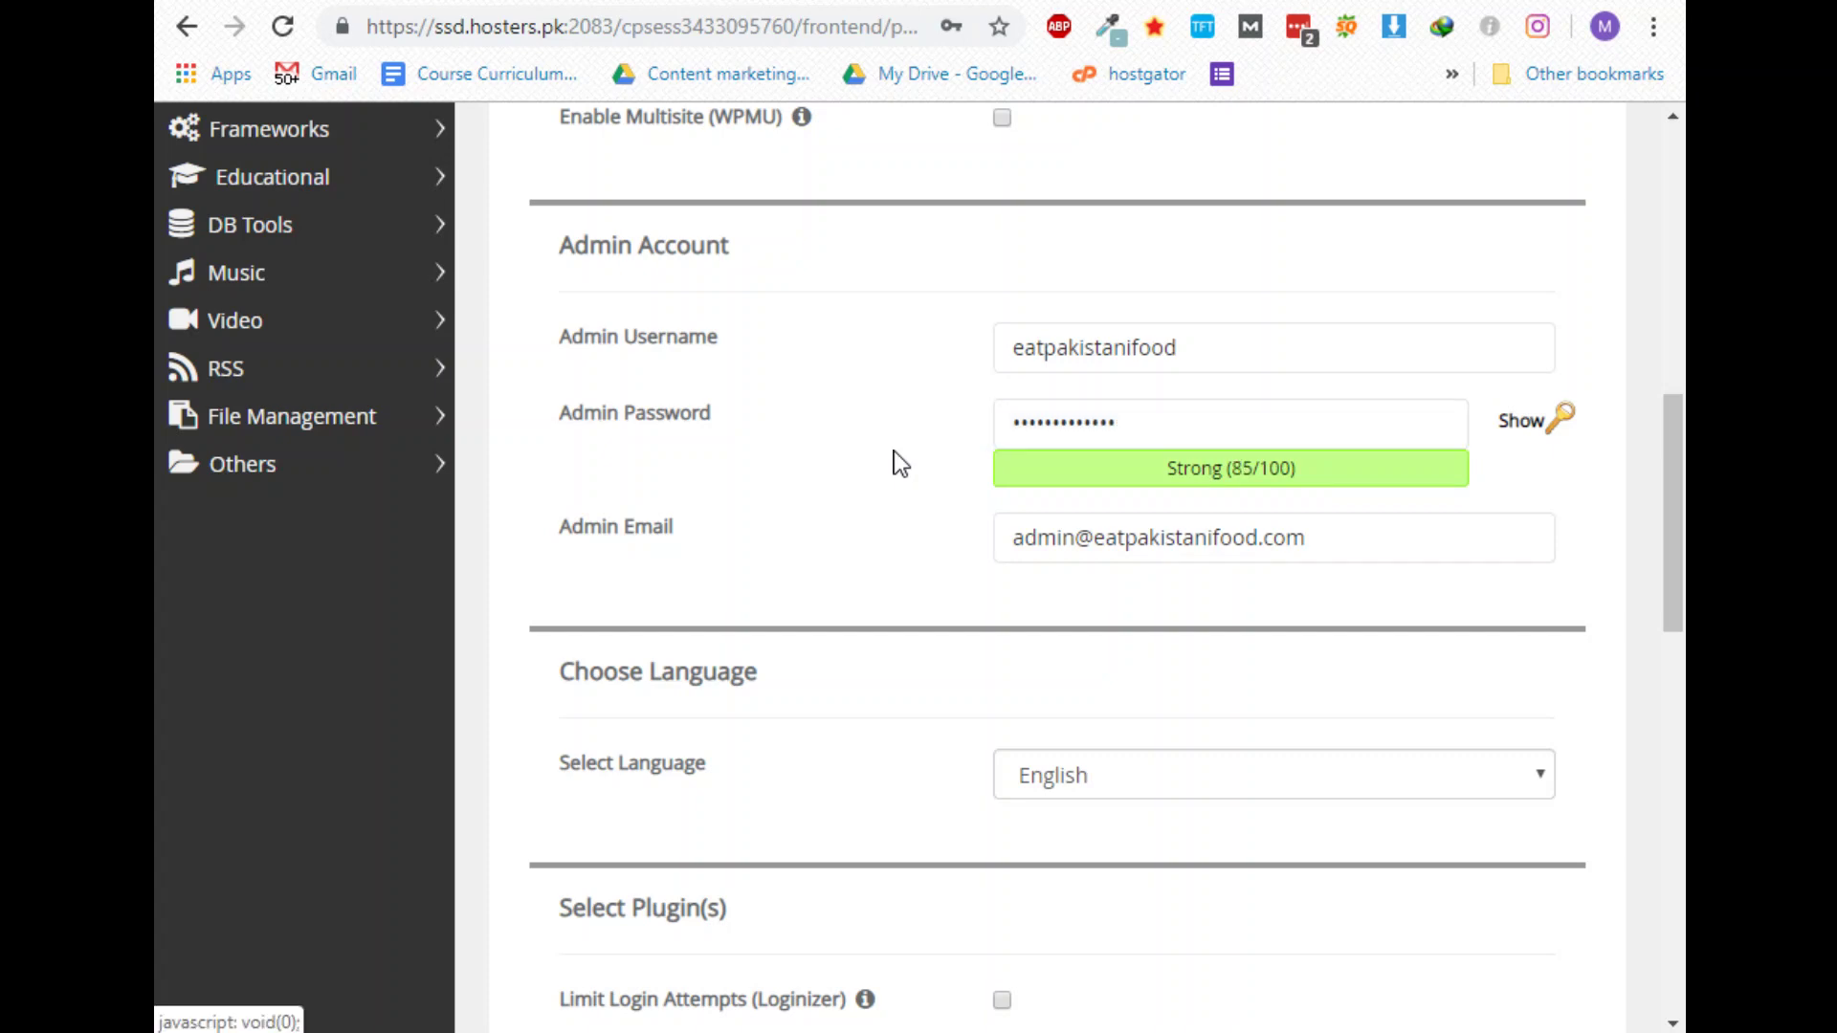
Replace the admin e-mail with the owner's saved e-mail address
drag(1316, 537, 939, 564)
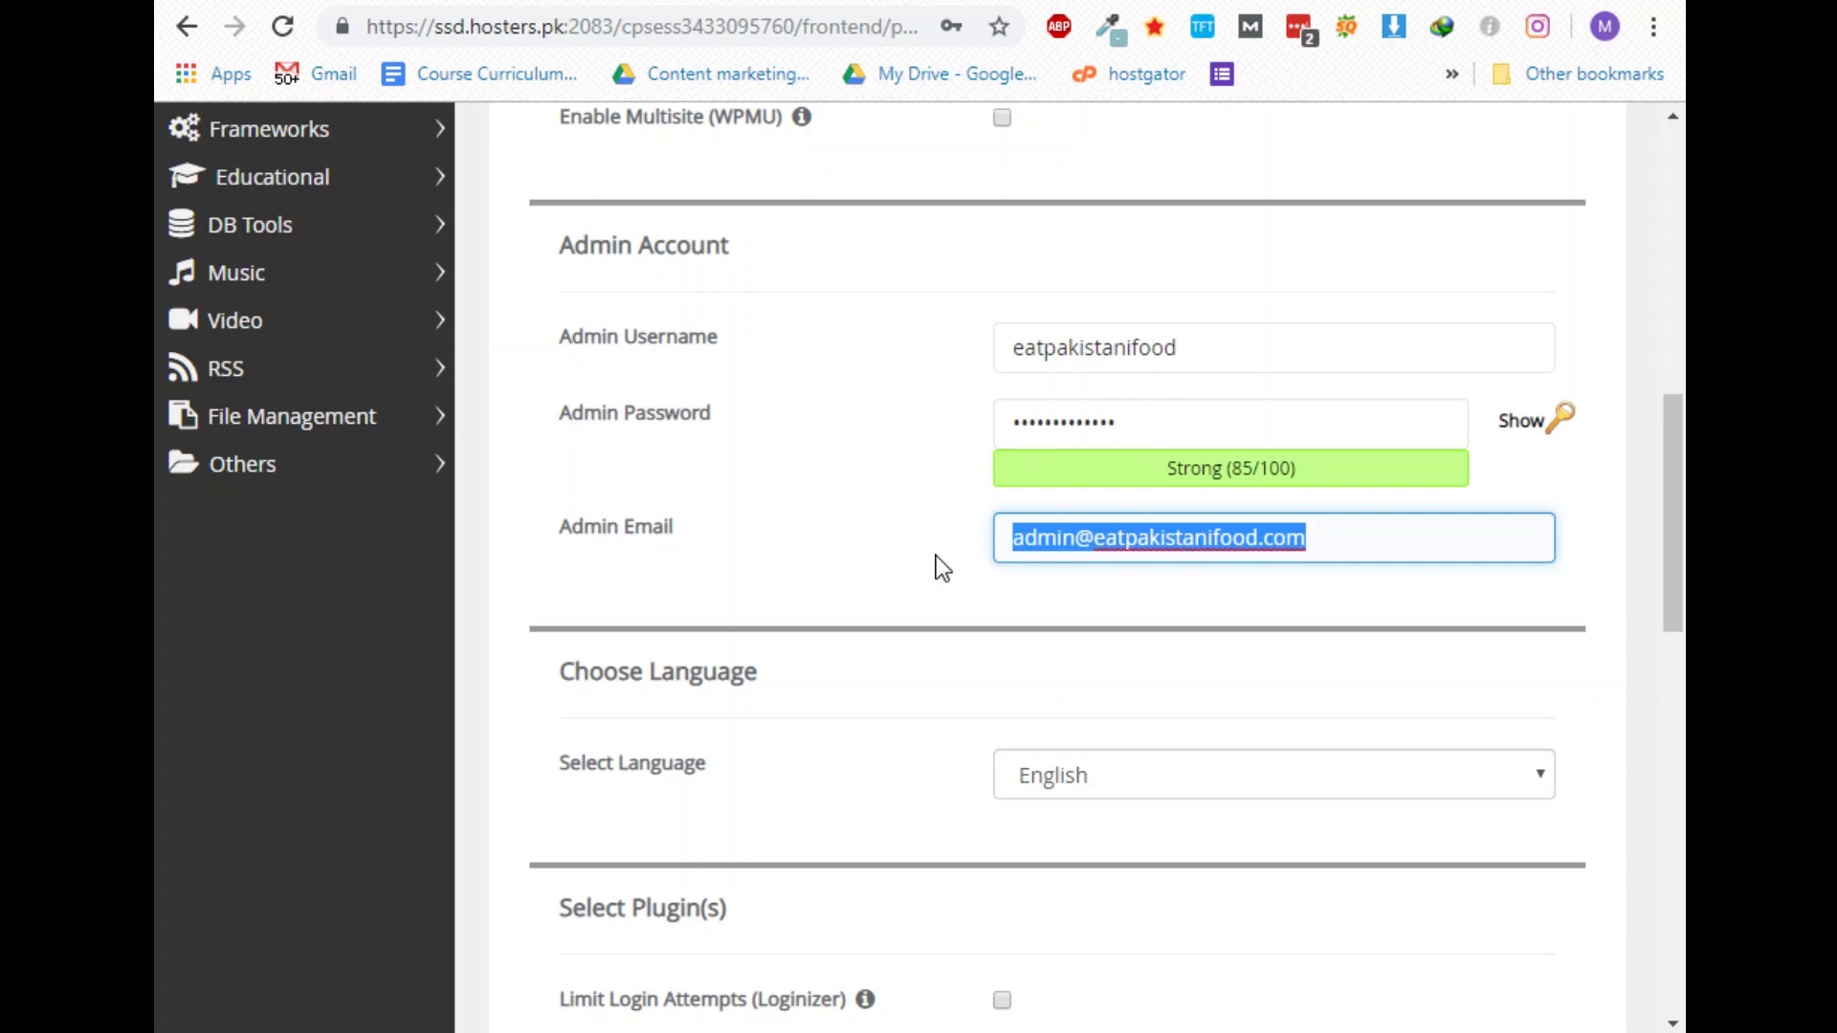
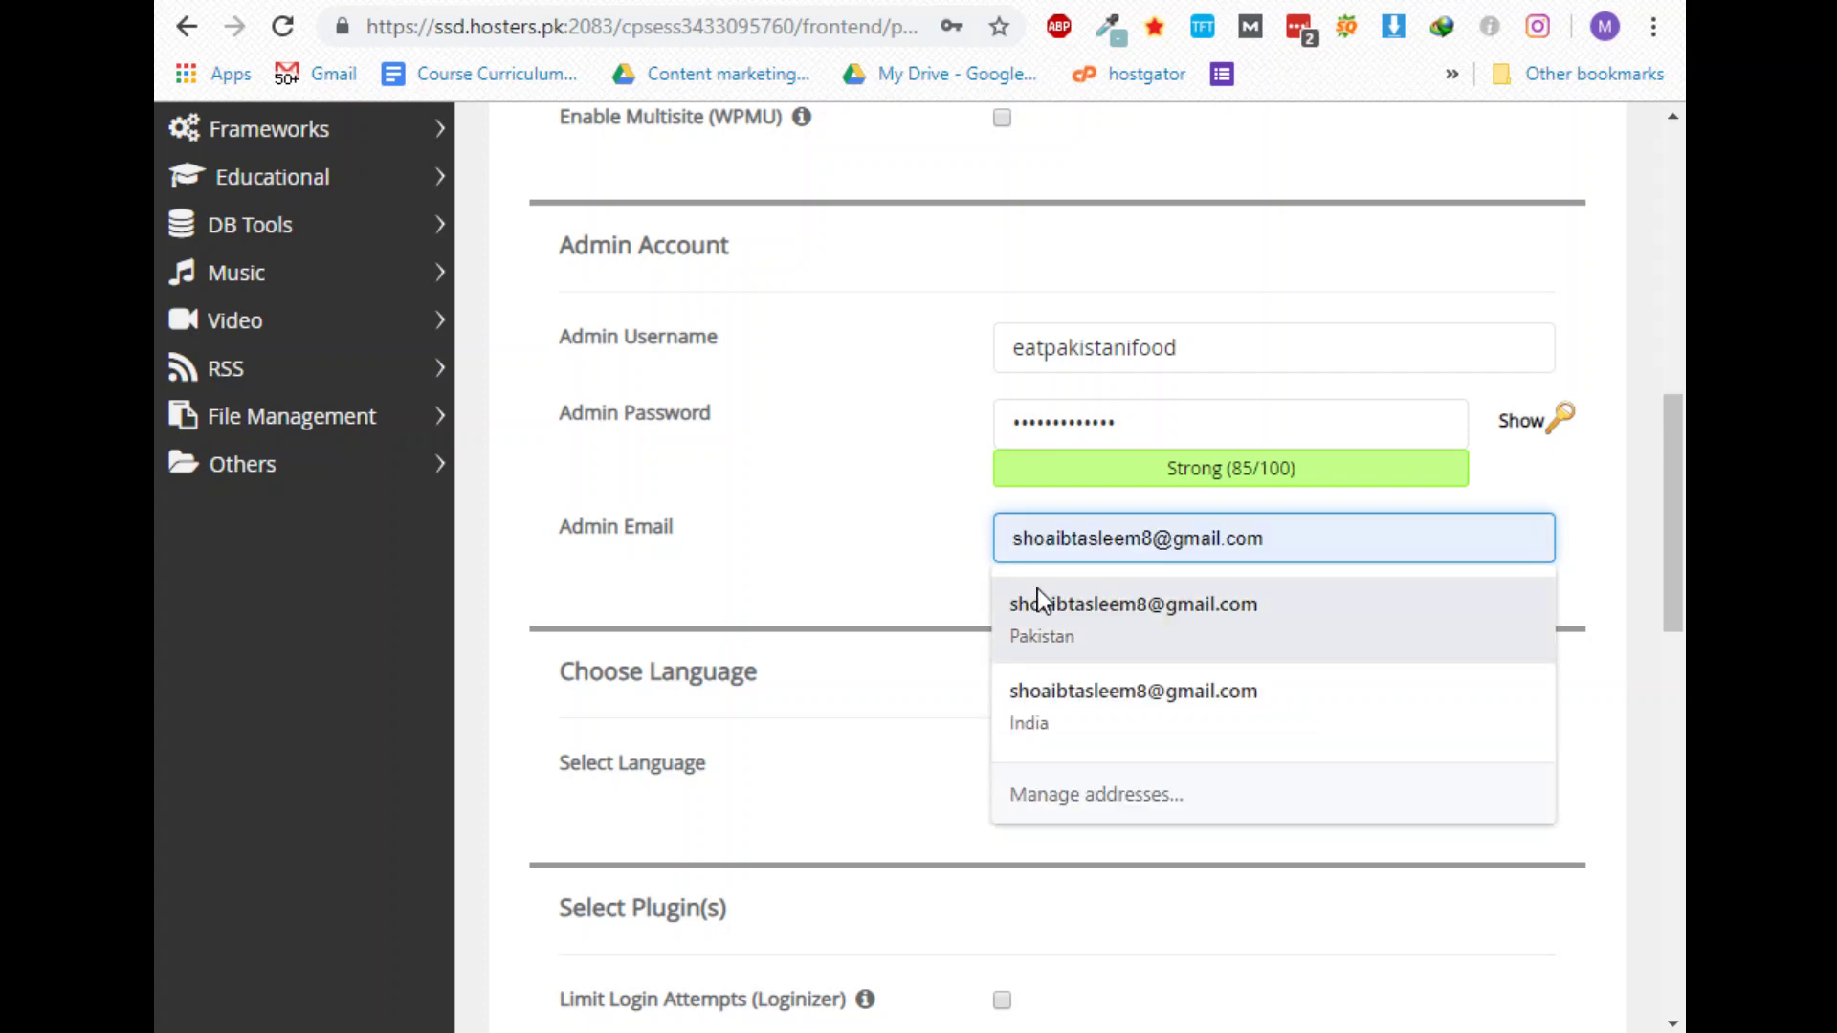
click(1039, 601)
triple_click(1197, 537)
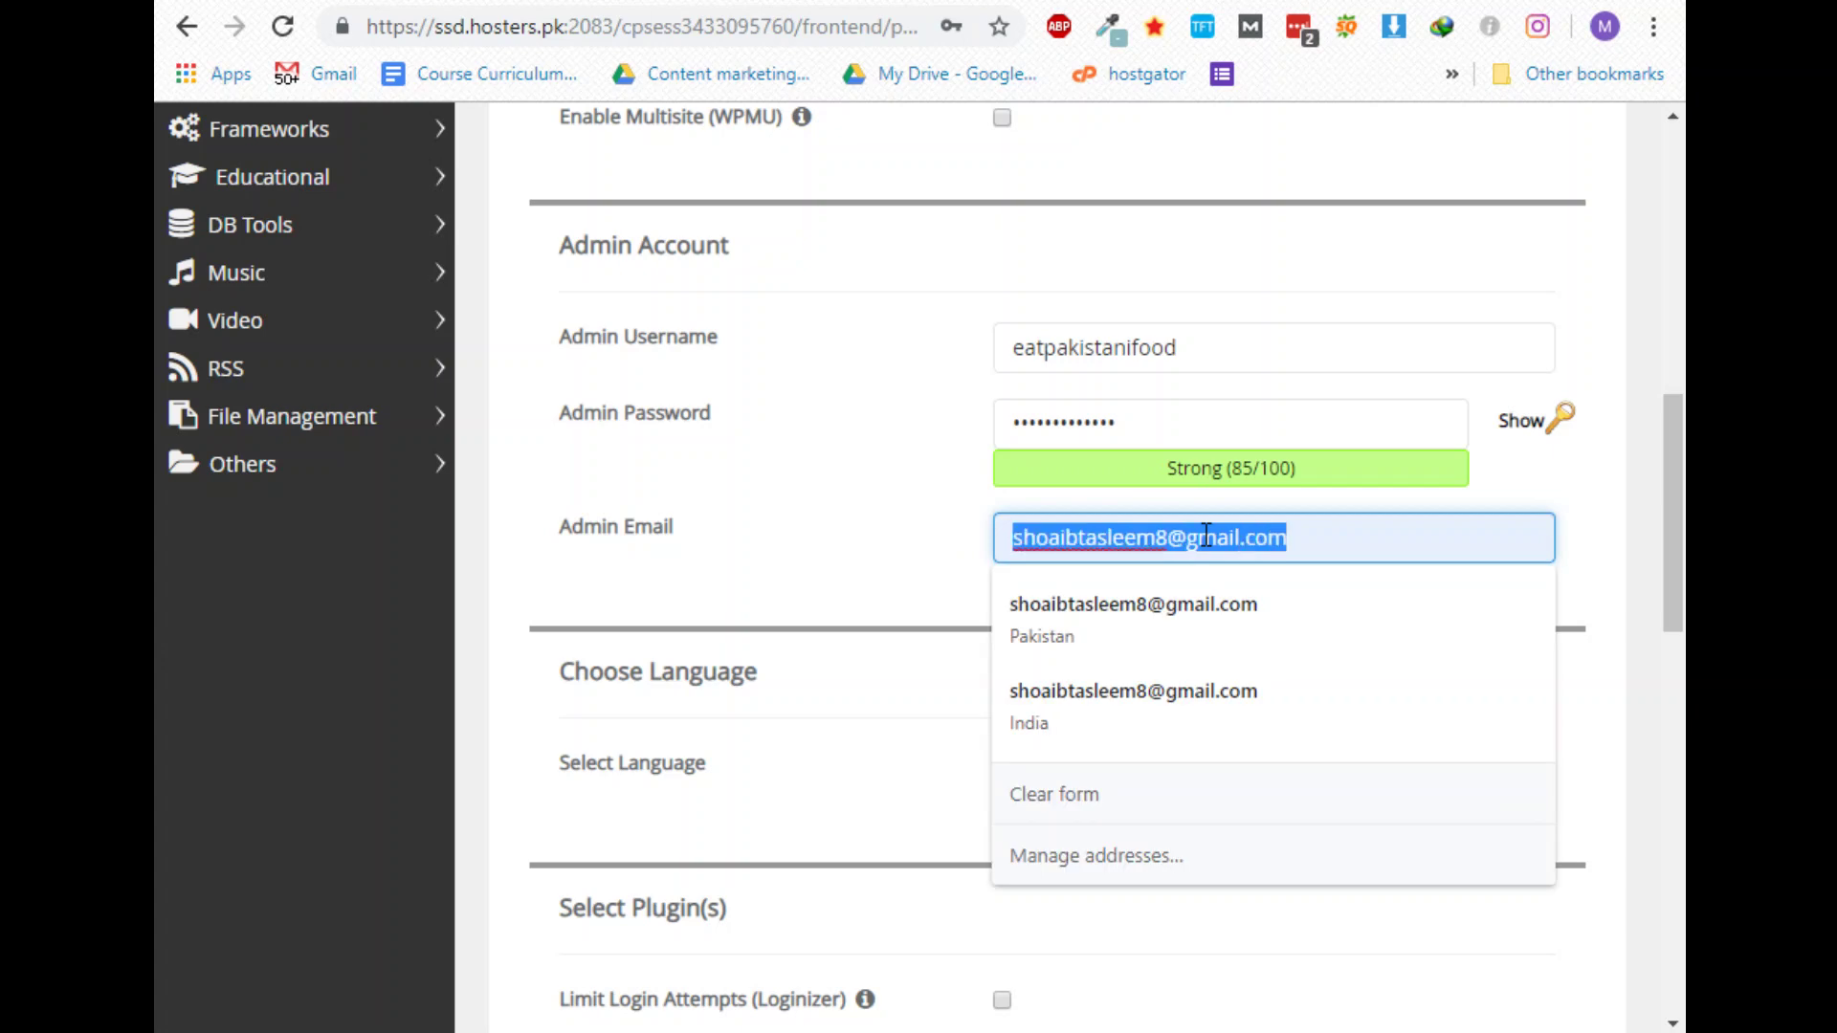
click(896, 586)
scroll(886, 554, down, 5)
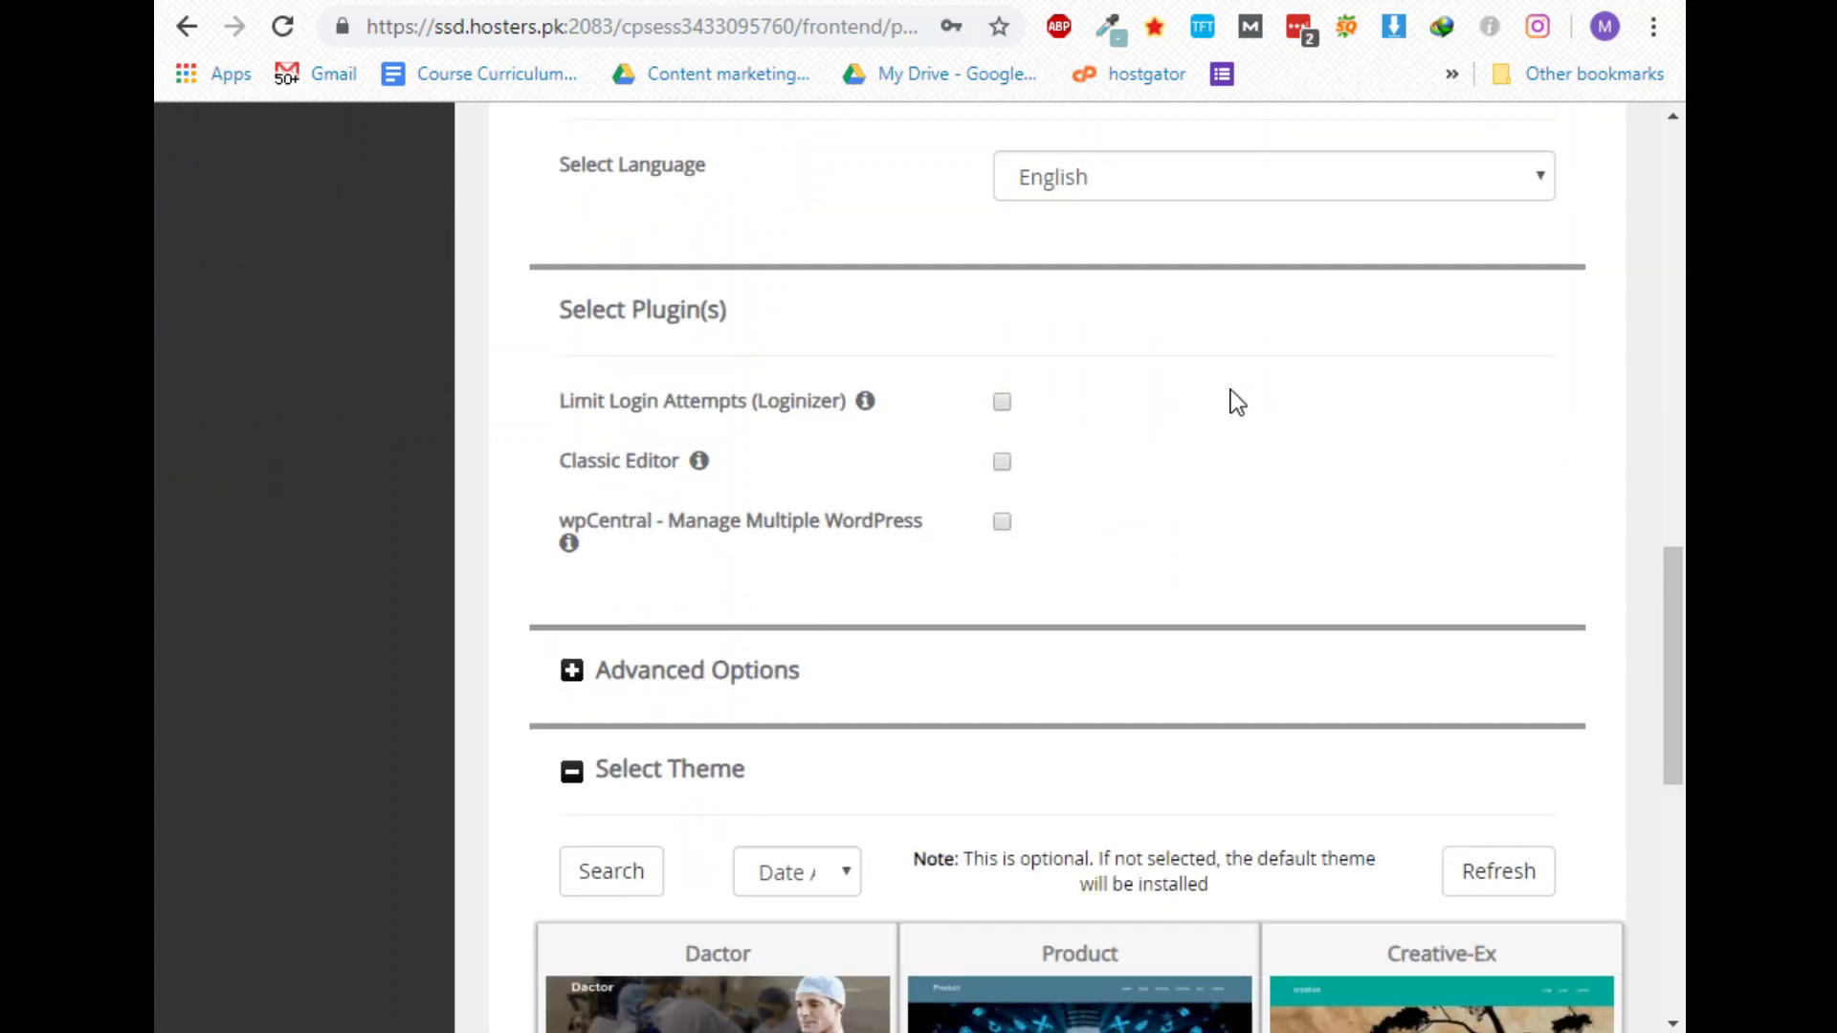
click(1002, 403)
click(1001, 403)
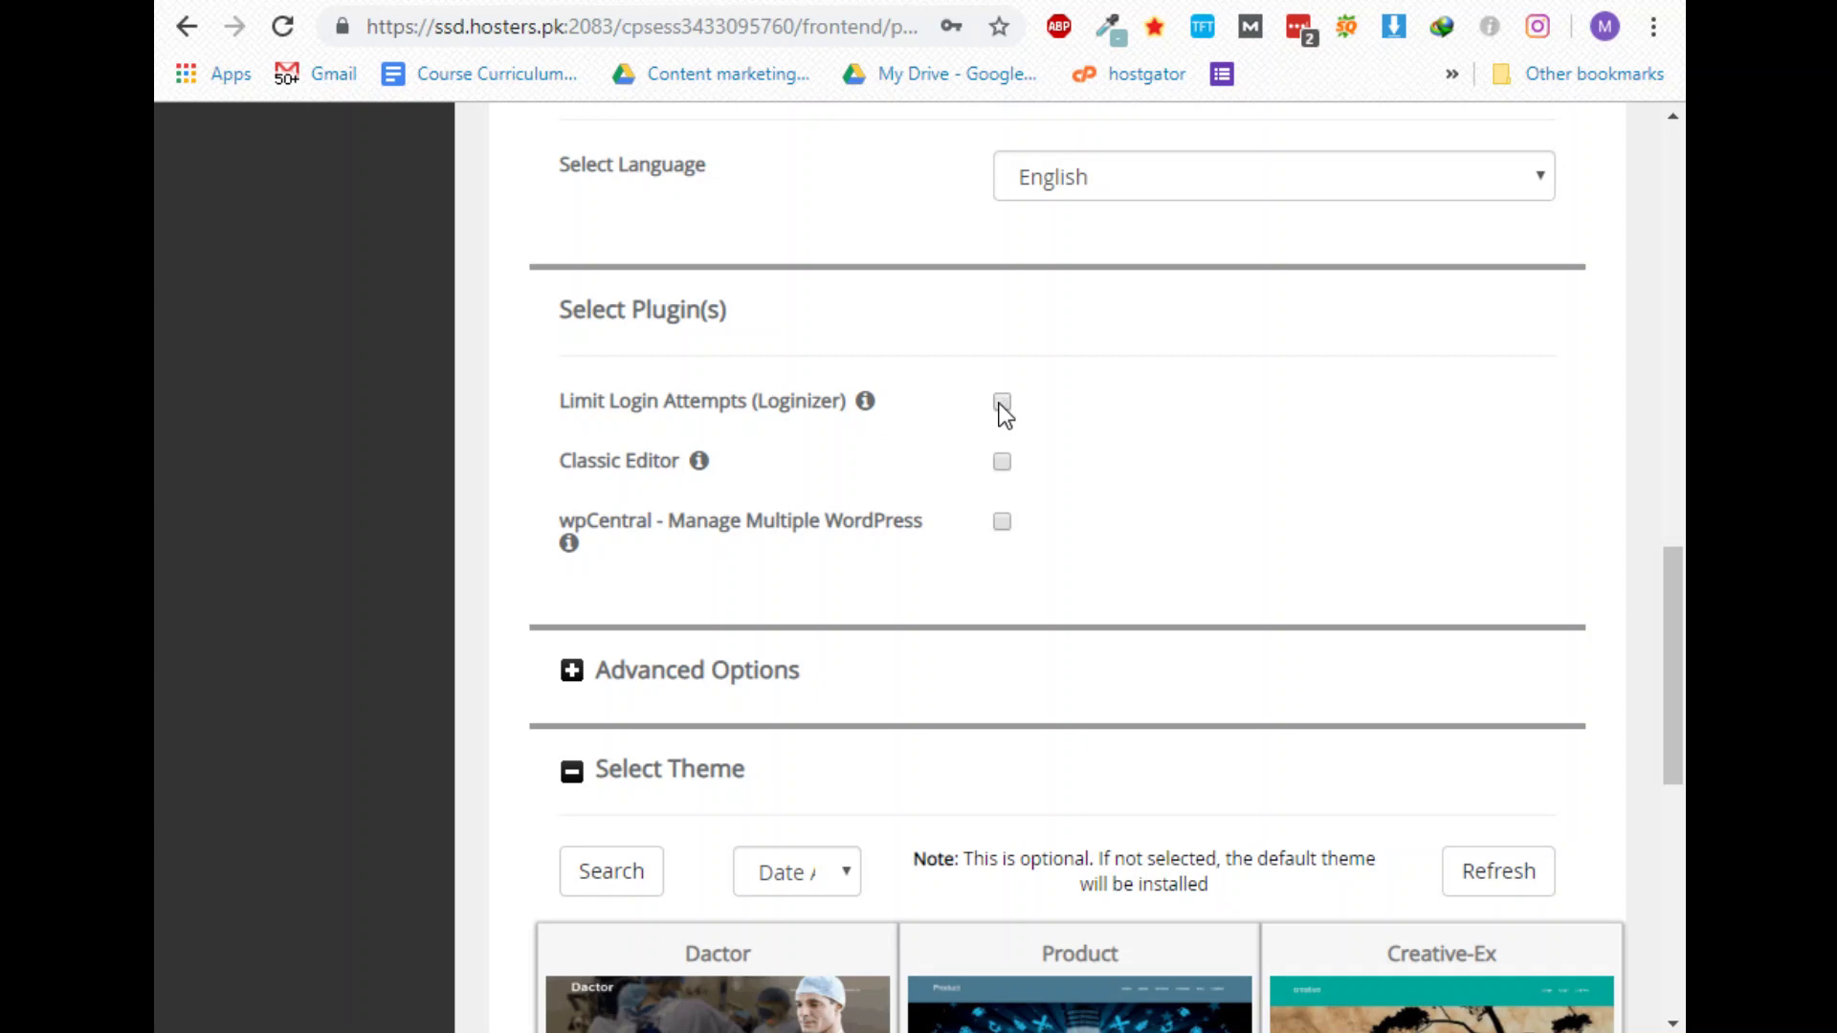
click(1004, 463)
click(1001, 461)
scroll(957, 516, down, 1)
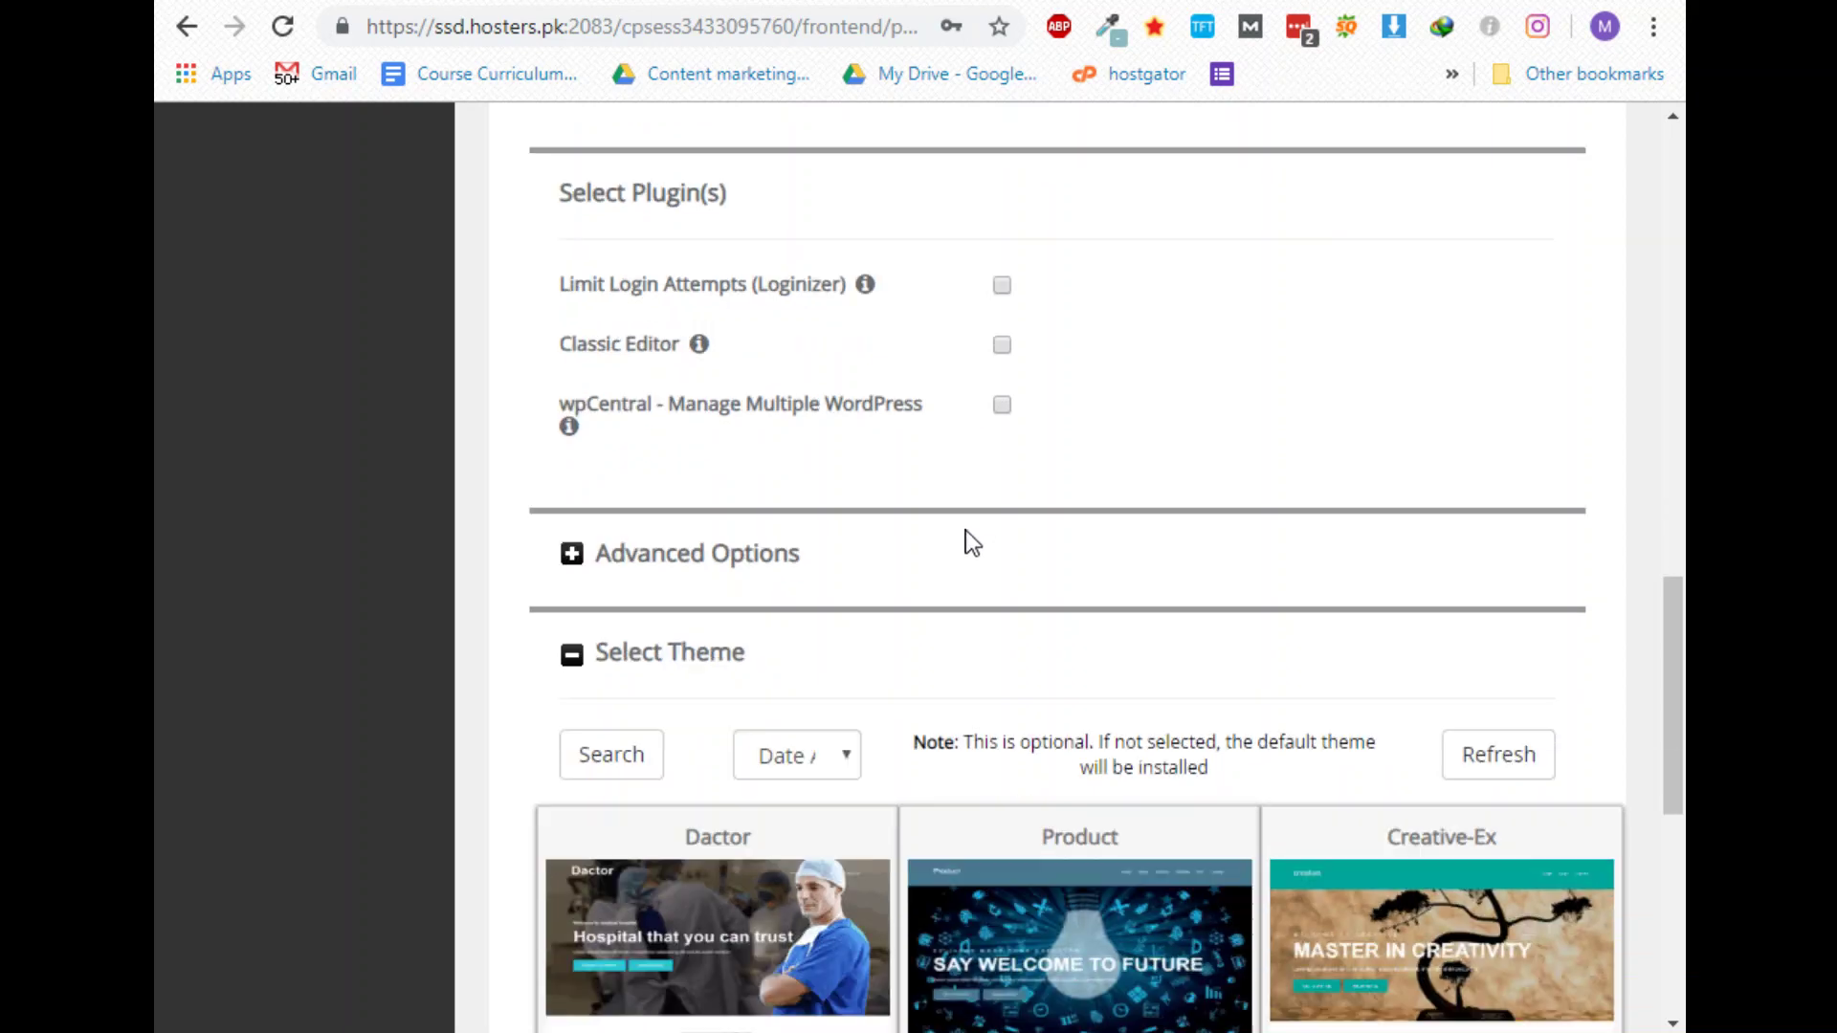
scroll(972, 543, down, 3)
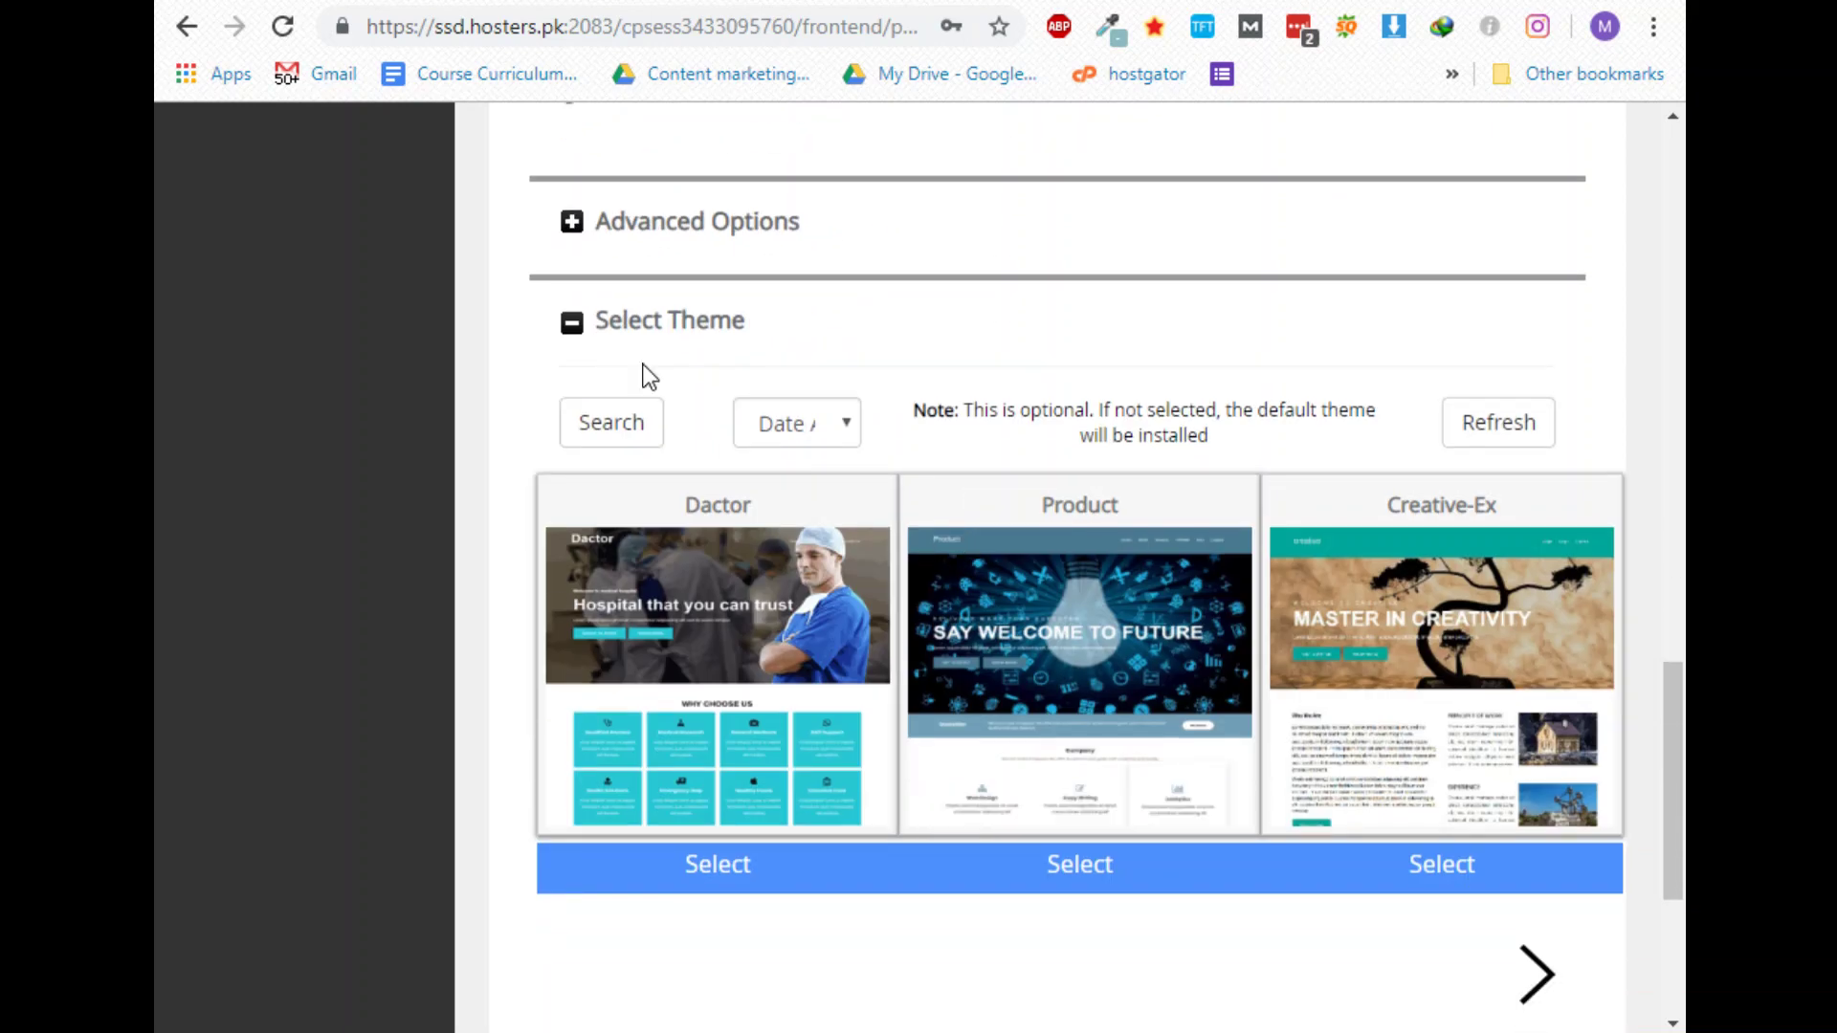
click(570, 225)
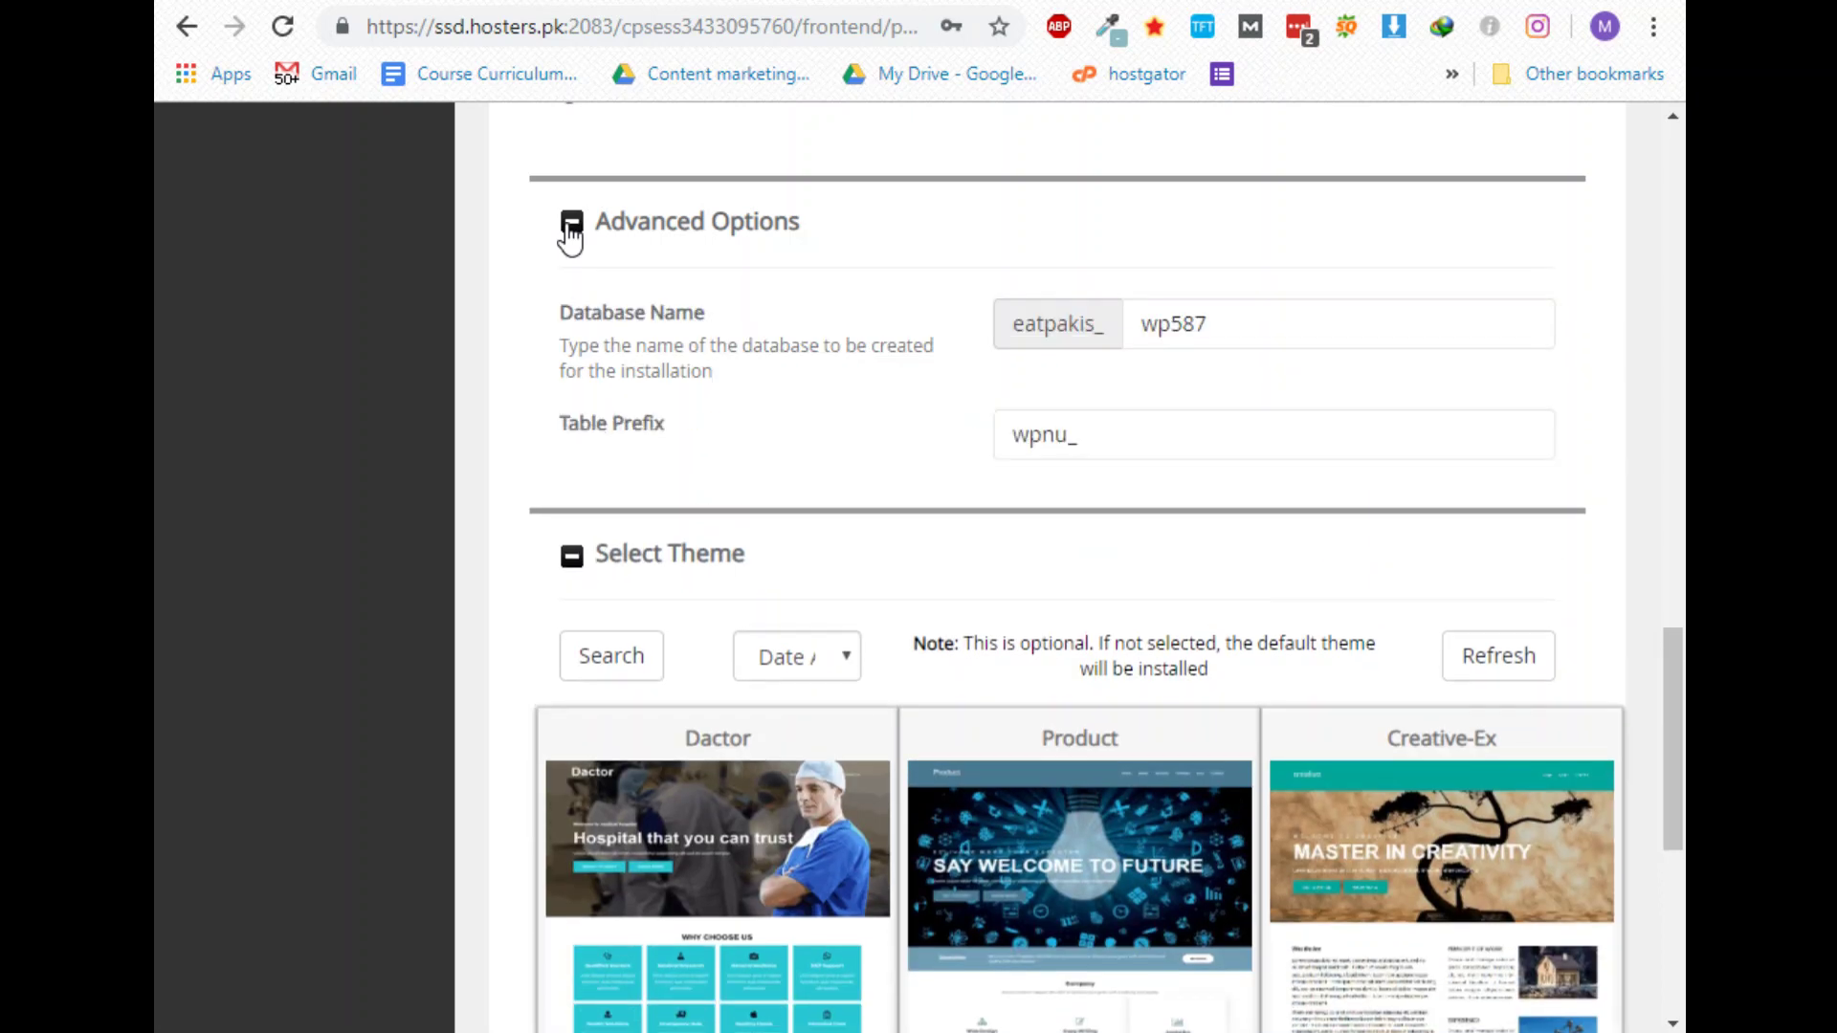
click(1253, 335)
drag(1253, 335, 1007, 314)
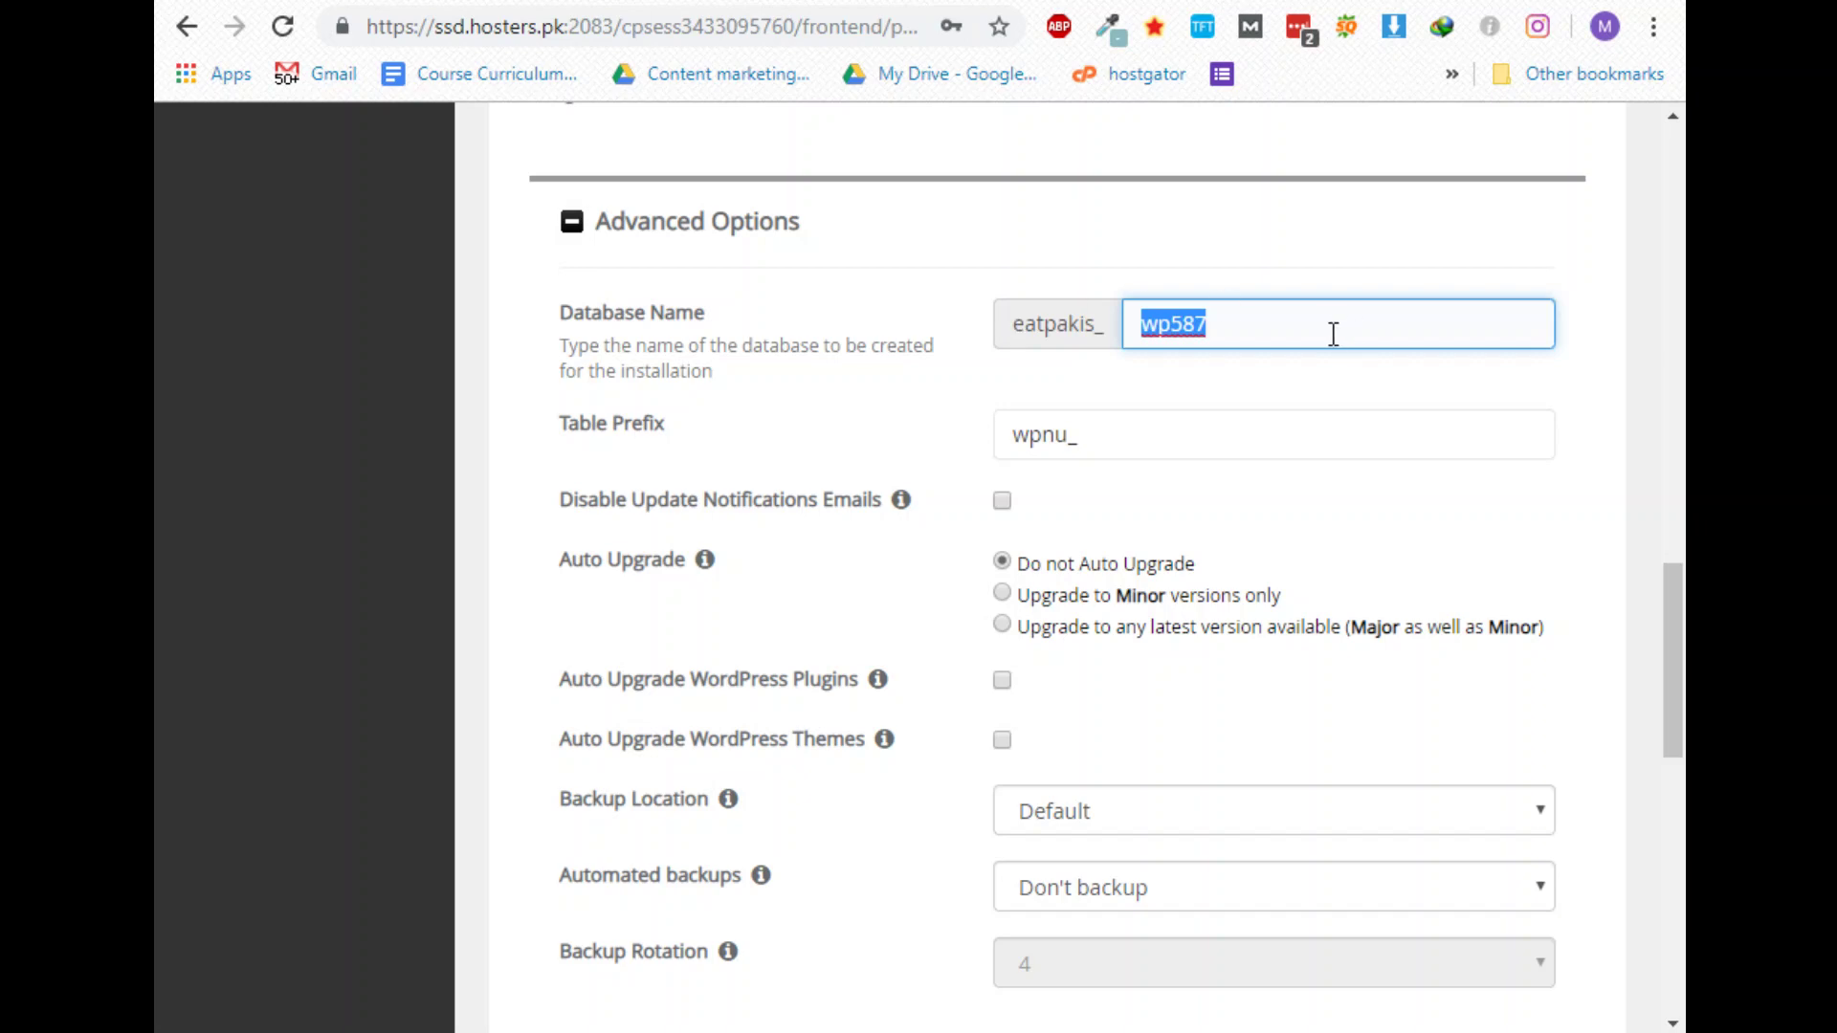
scroll(916, 636, down, 7)
scroll(740, 595, up, 7)
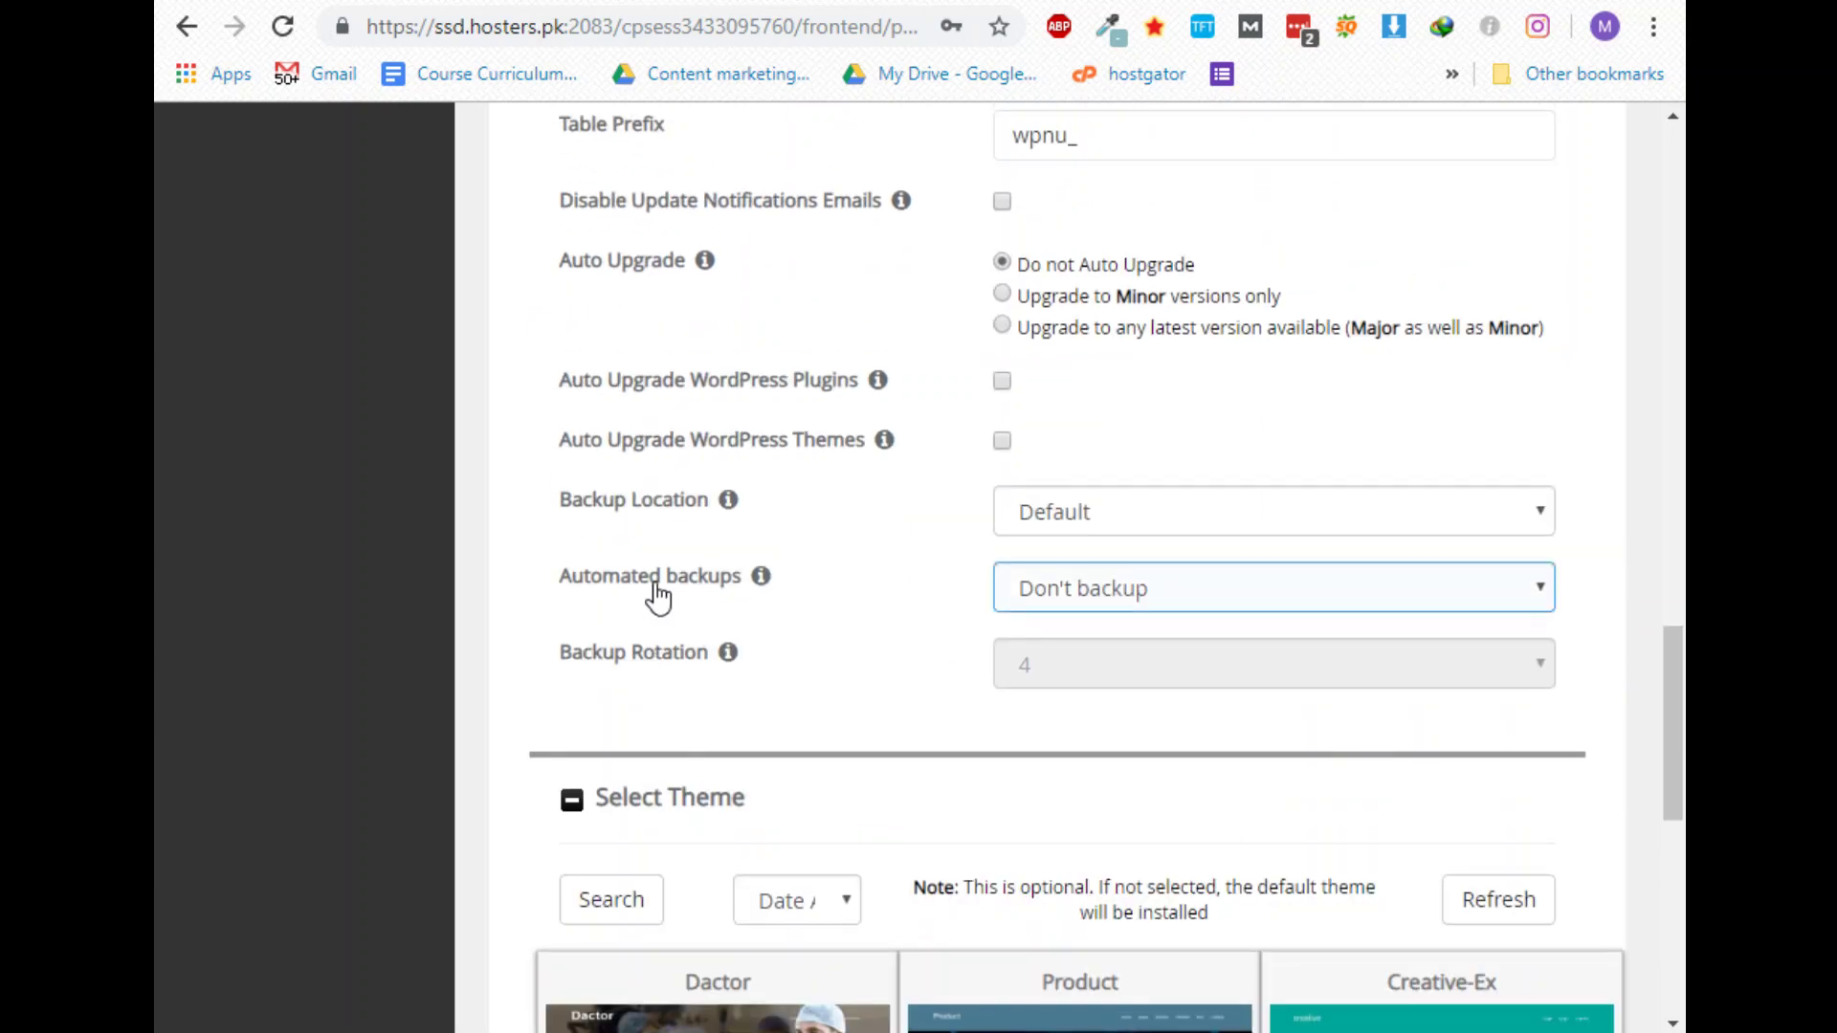
click(579, 693)
click(578, 685)
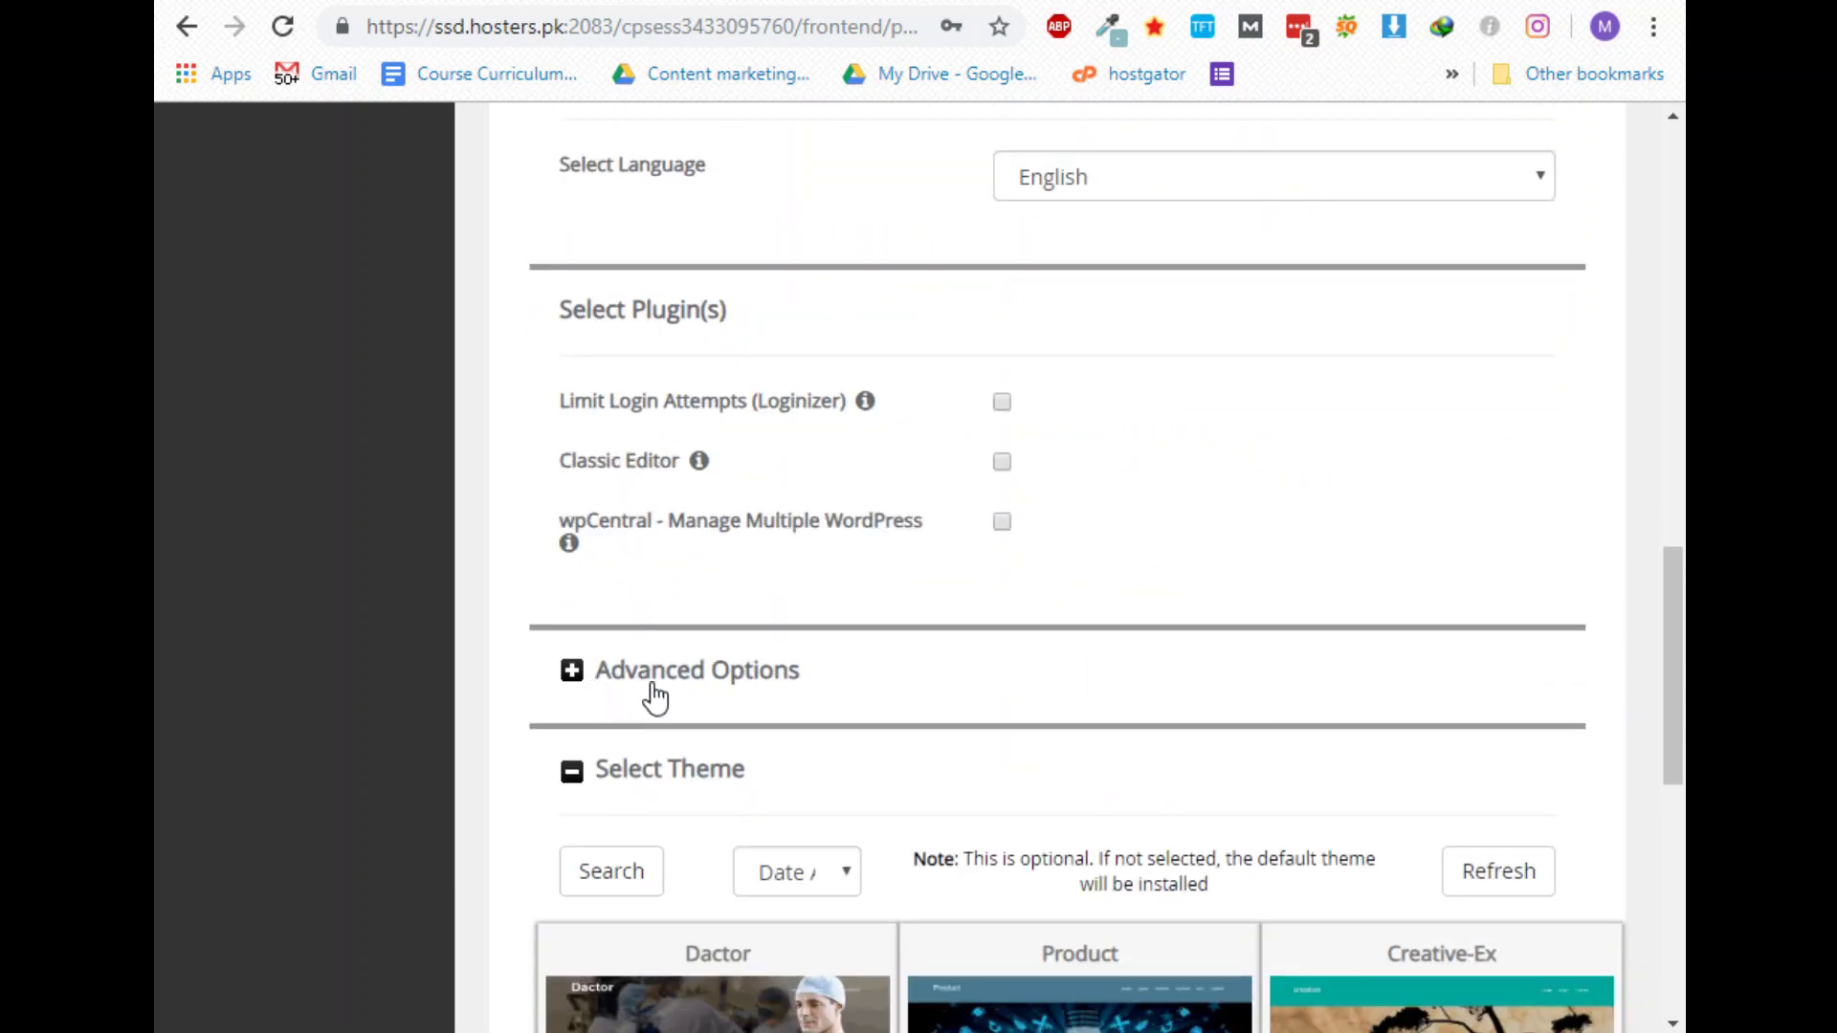
Send installation details to the owner's e-mail address and launch the install with the default theme
scroll(646, 694, down, 5)
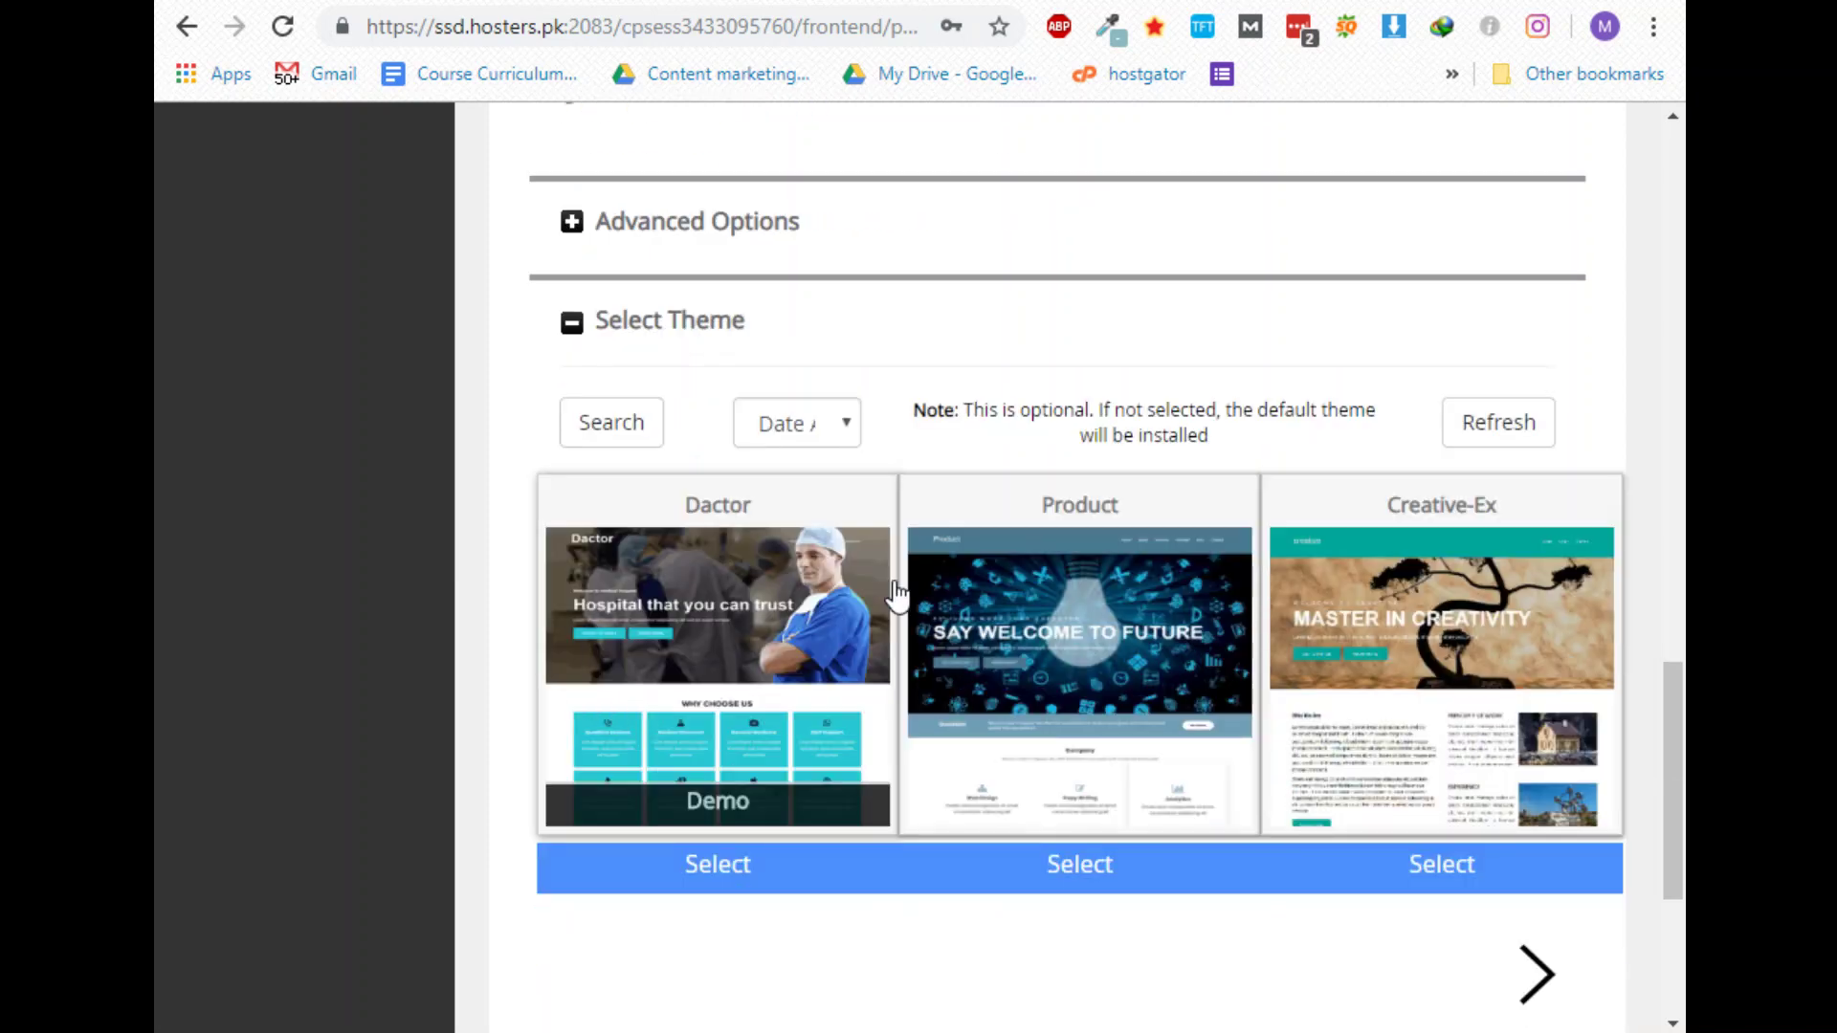
mouse_move(1078, 632)
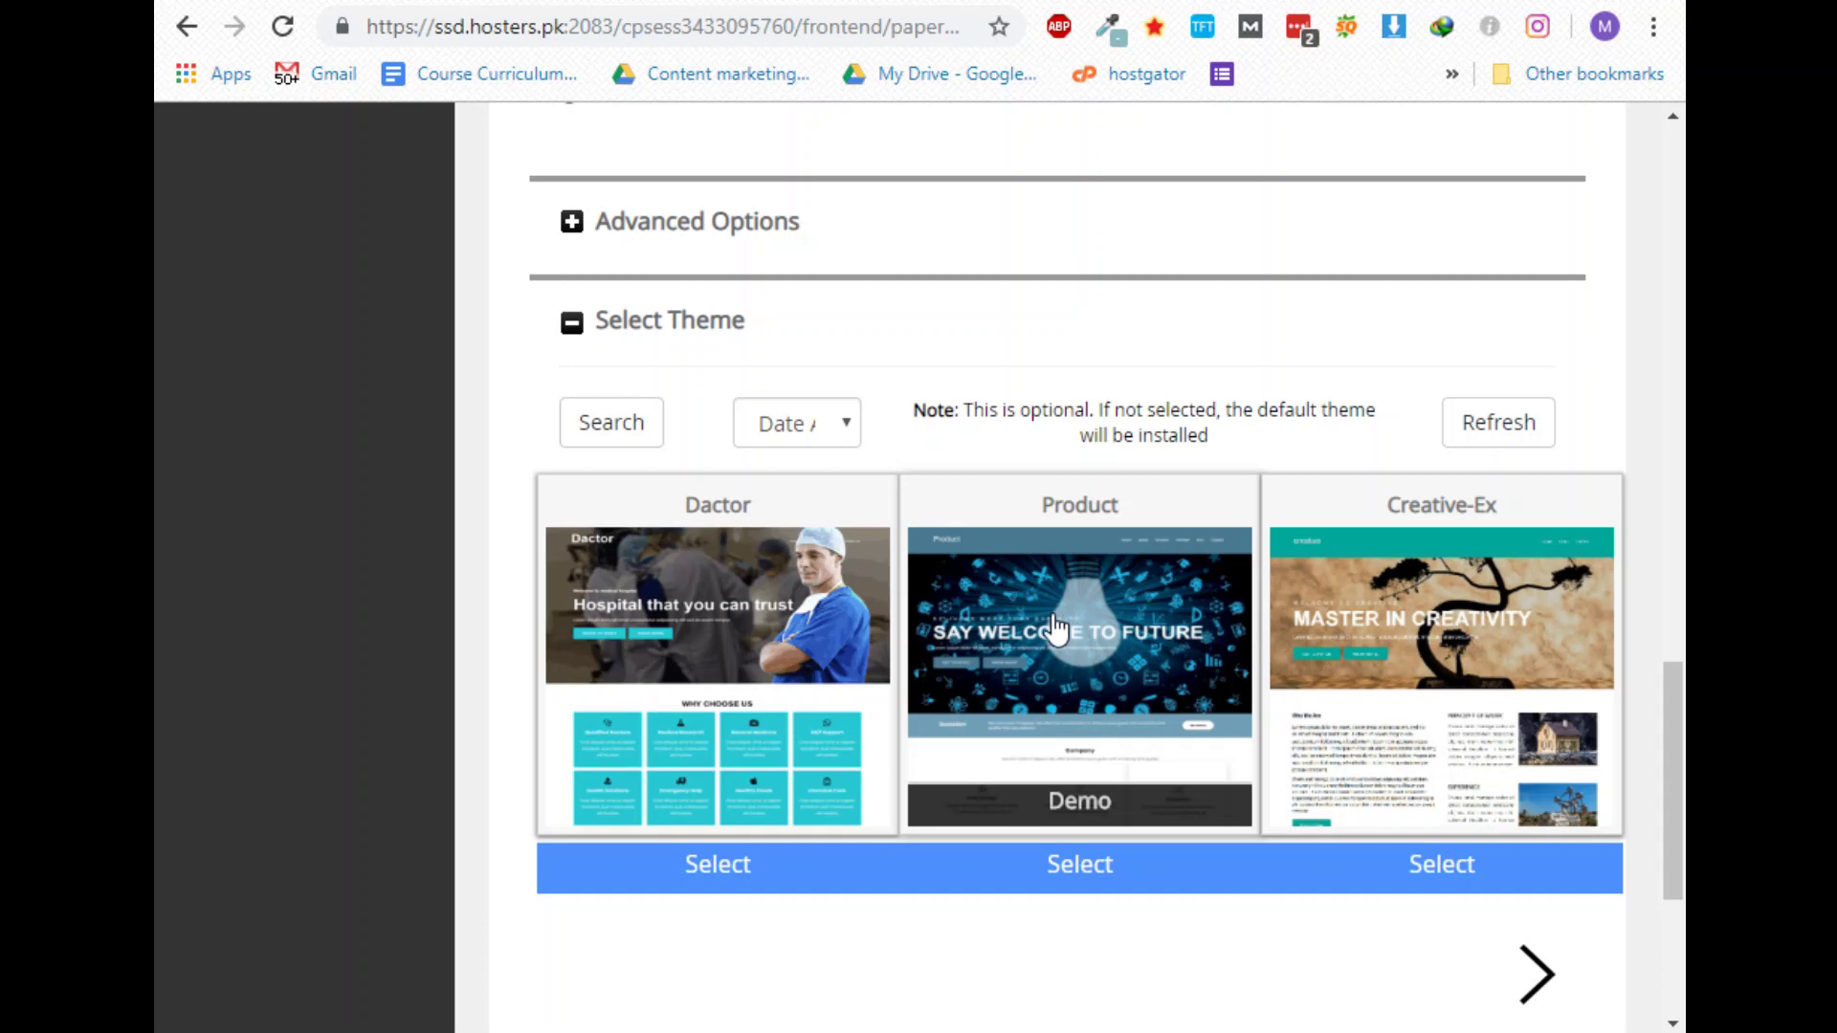
scroll(1056, 629, down, 5)
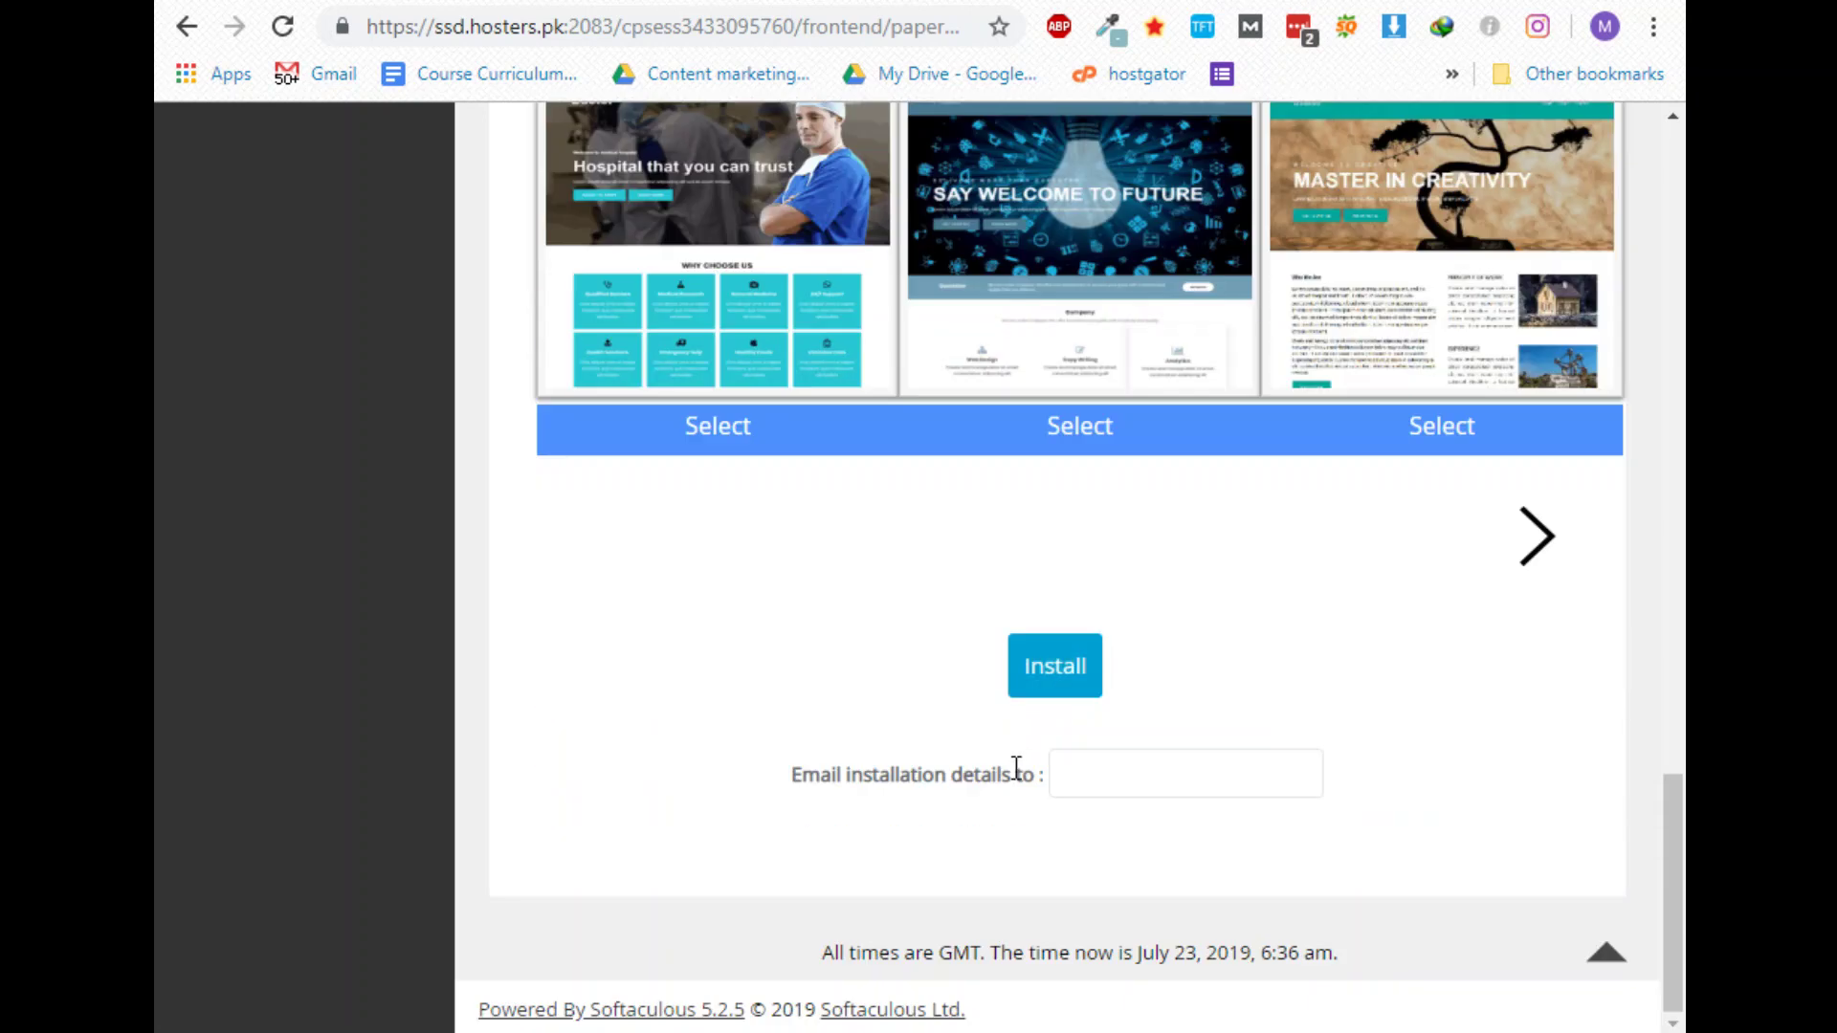
click(1213, 787)
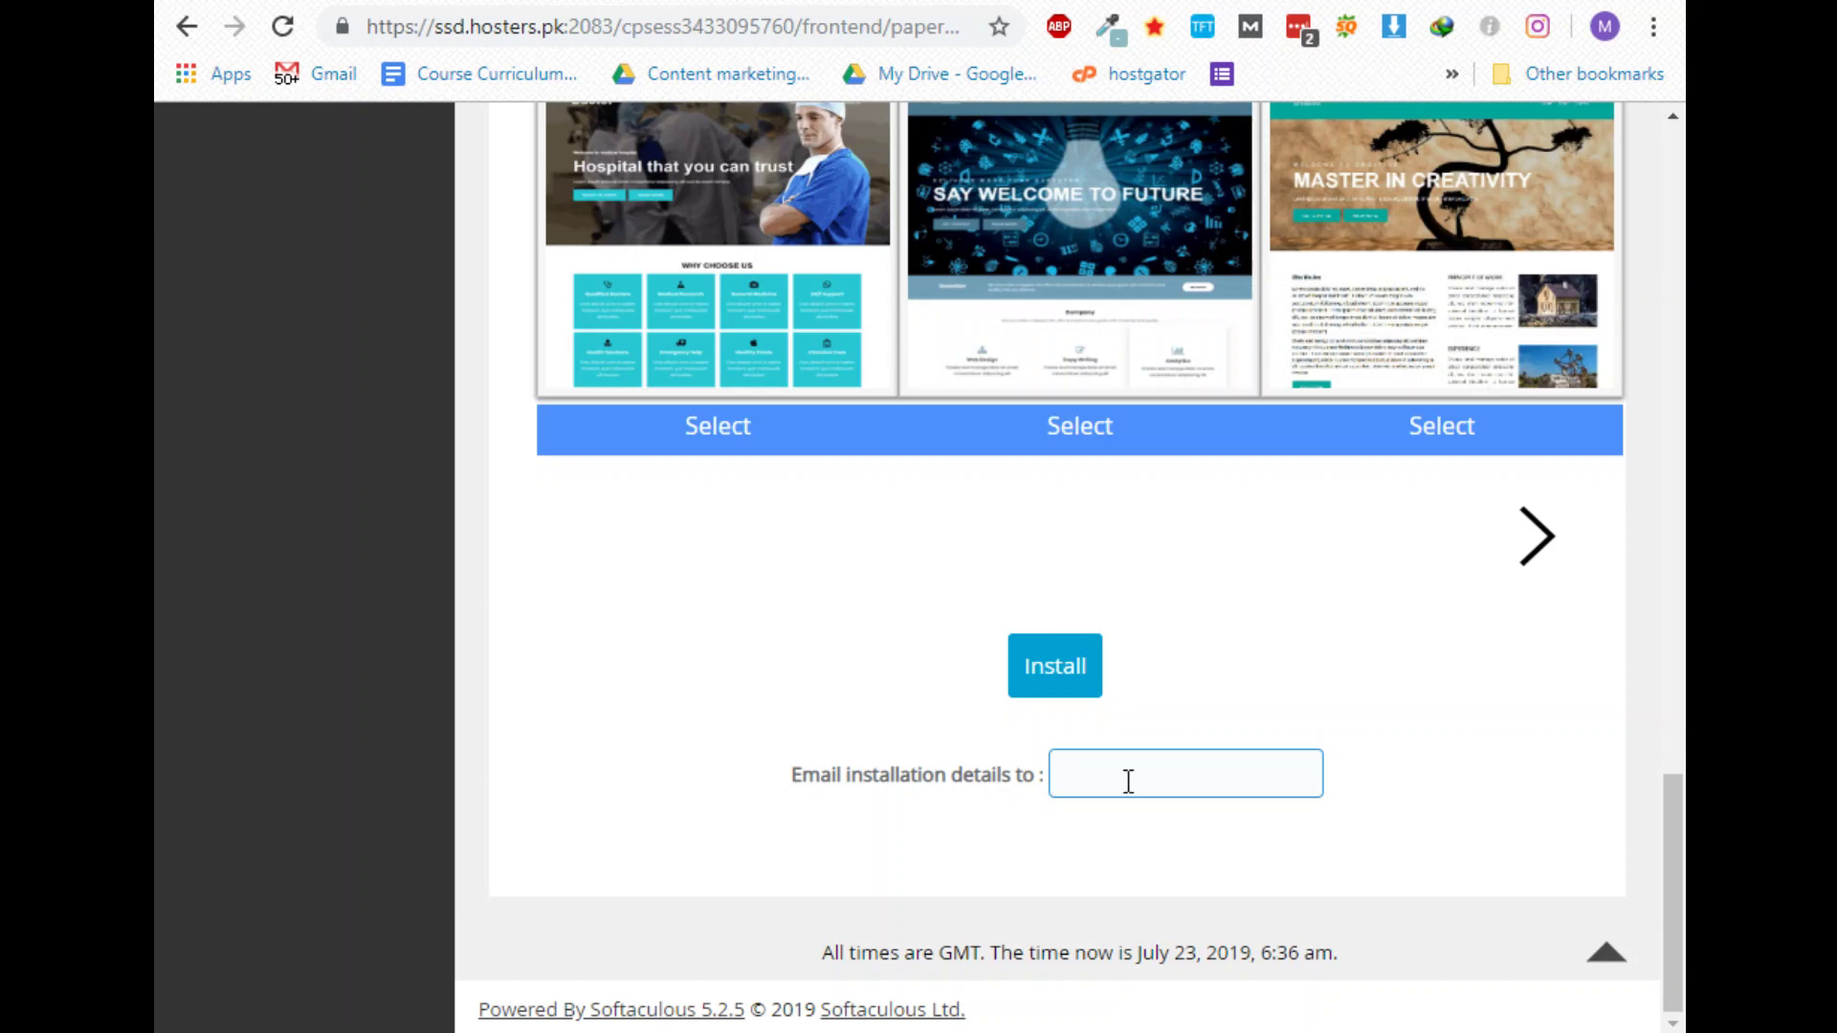
key(Down)
key(Down)
key(Return)
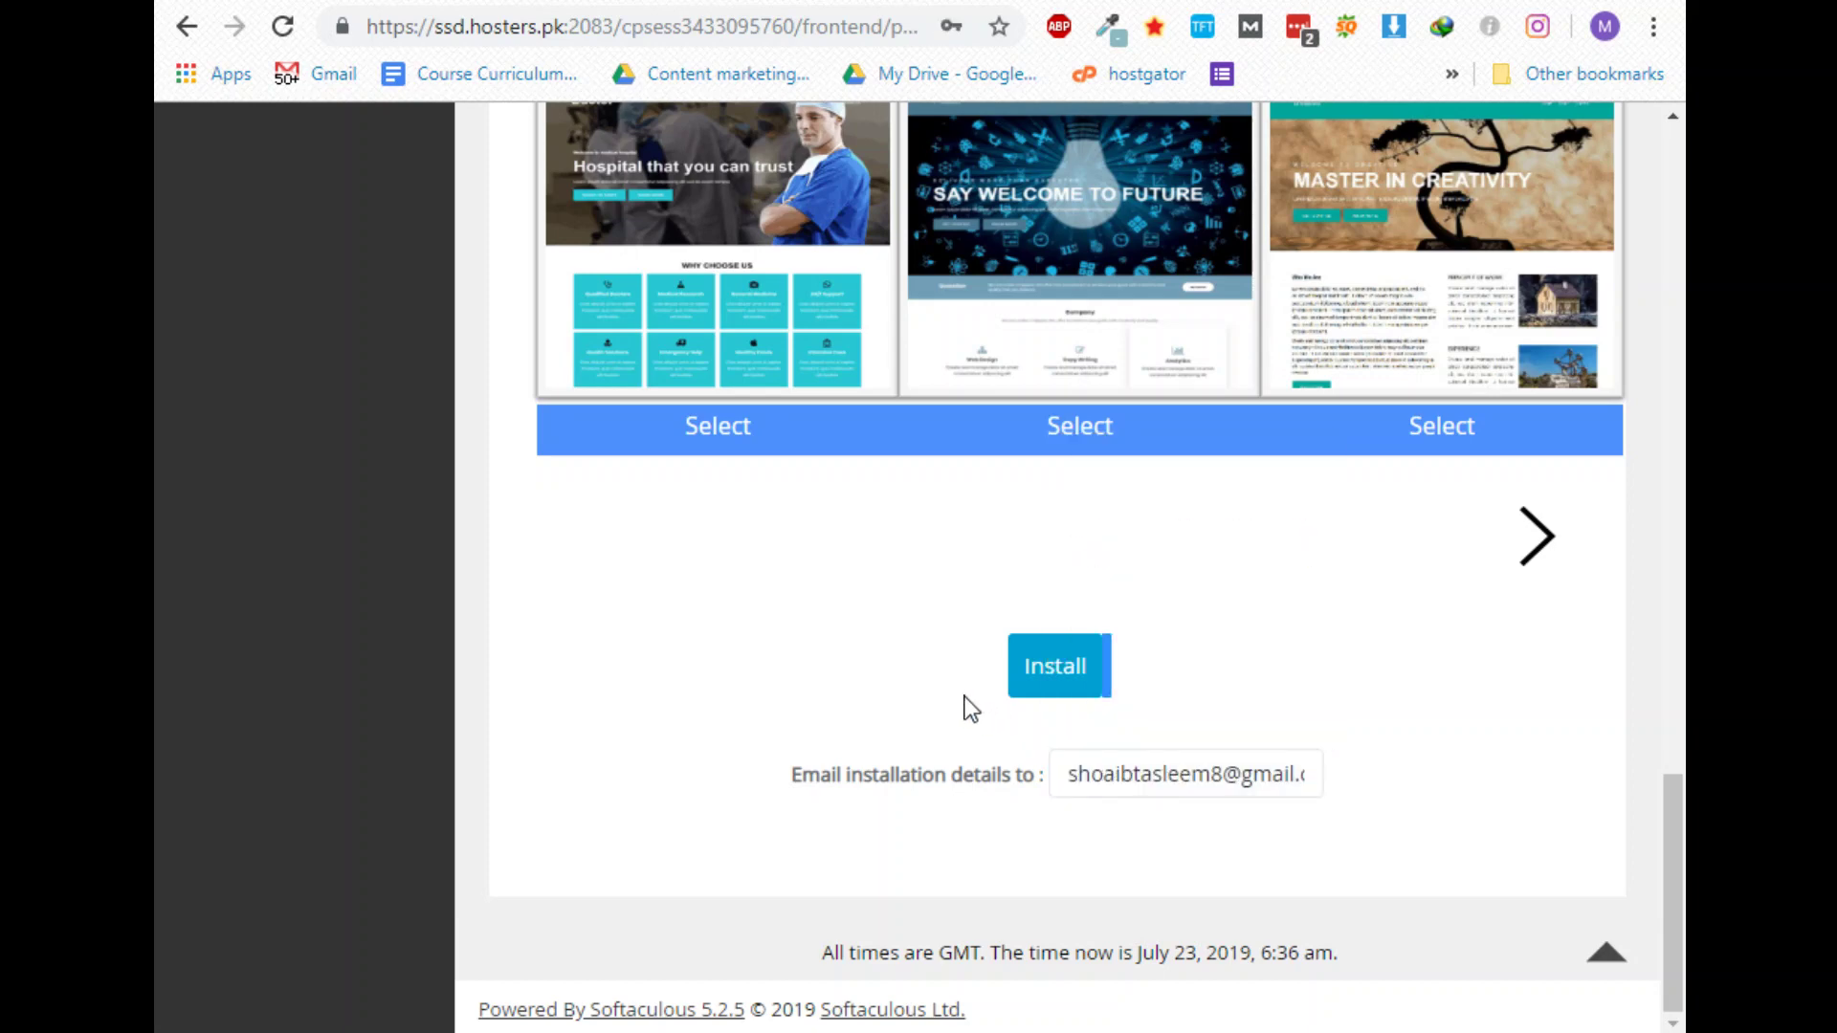
click(1044, 678)
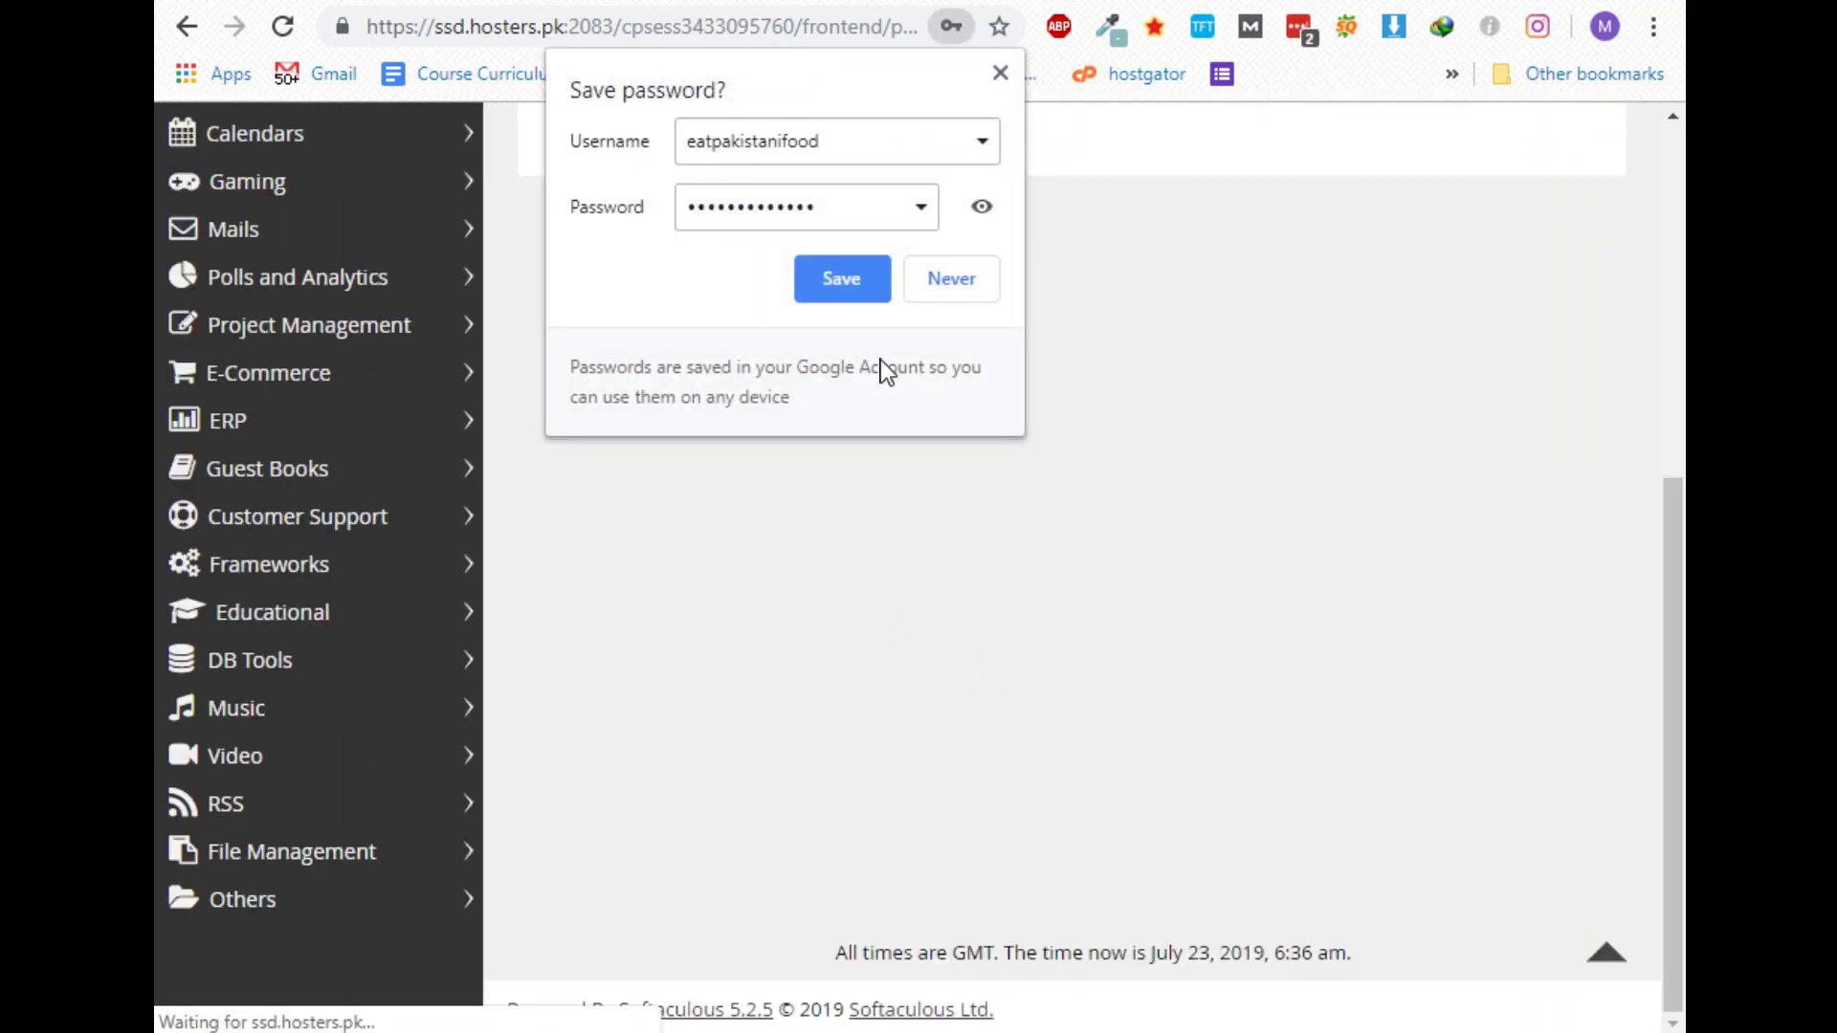
Save the new login in Chrome and LastPass, then open the site's Administrative URL
click(839, 281)
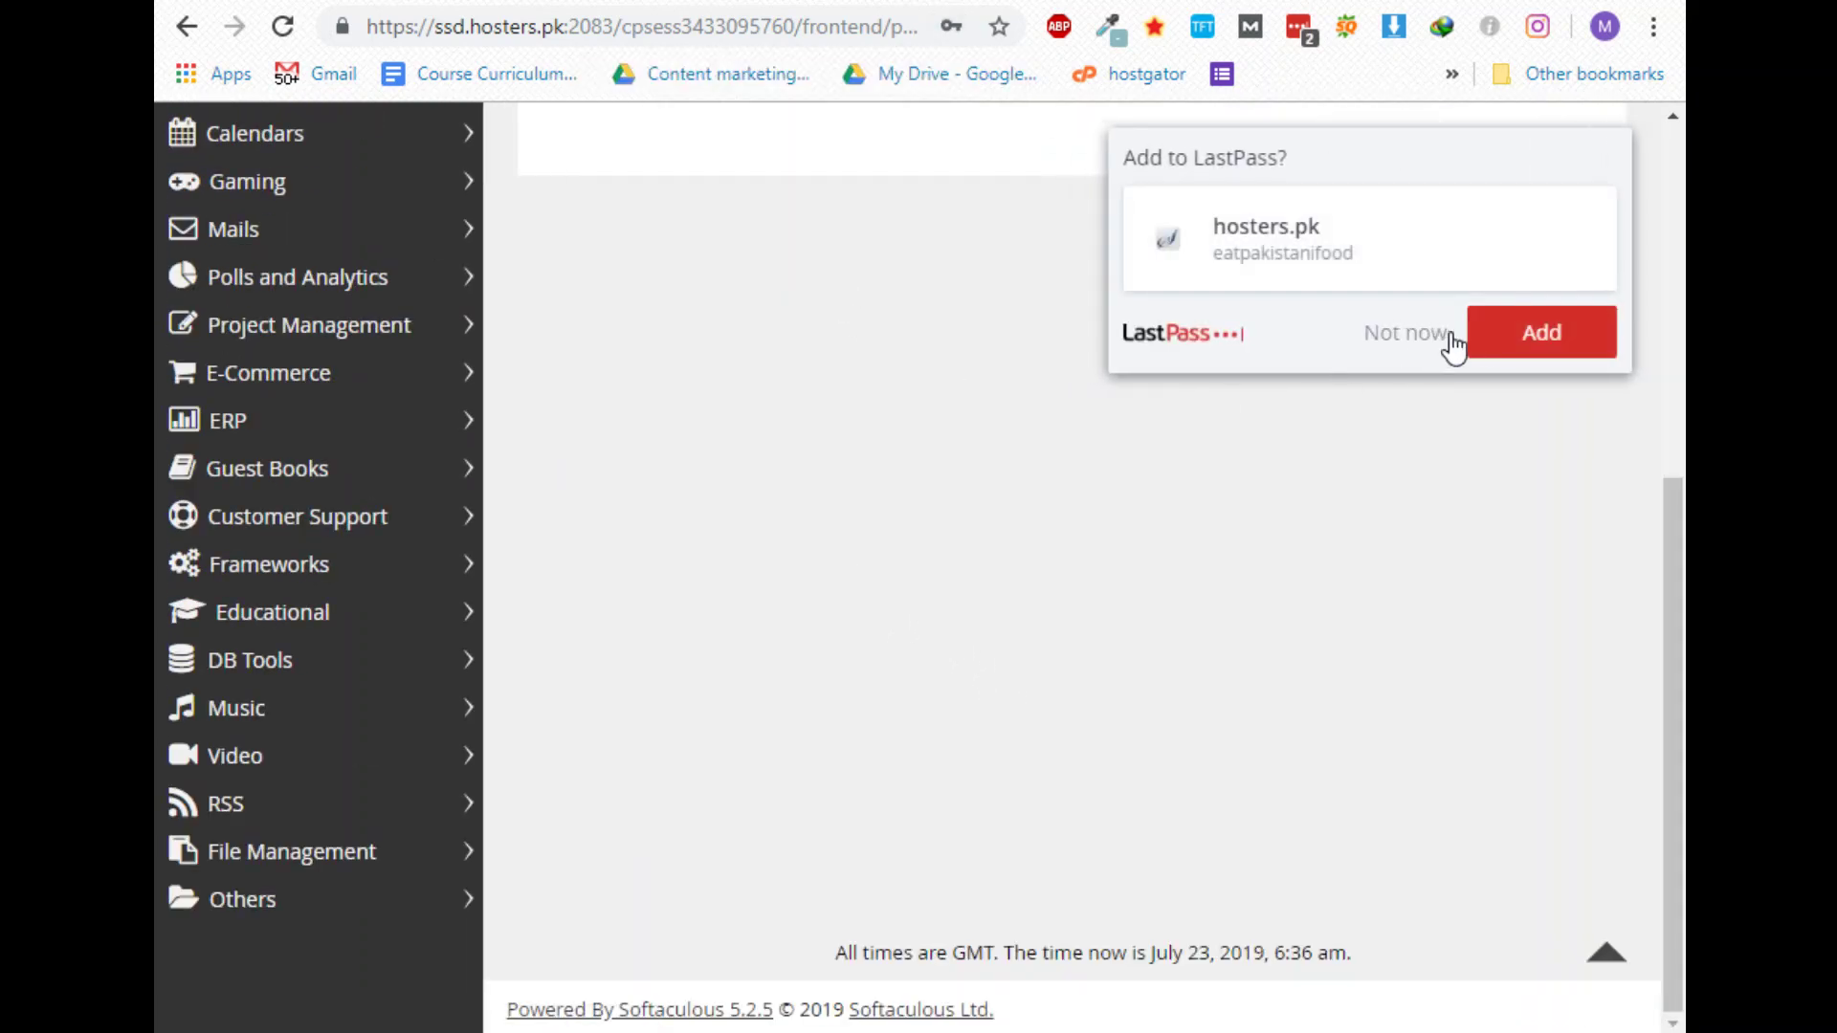
click(1495, 340)
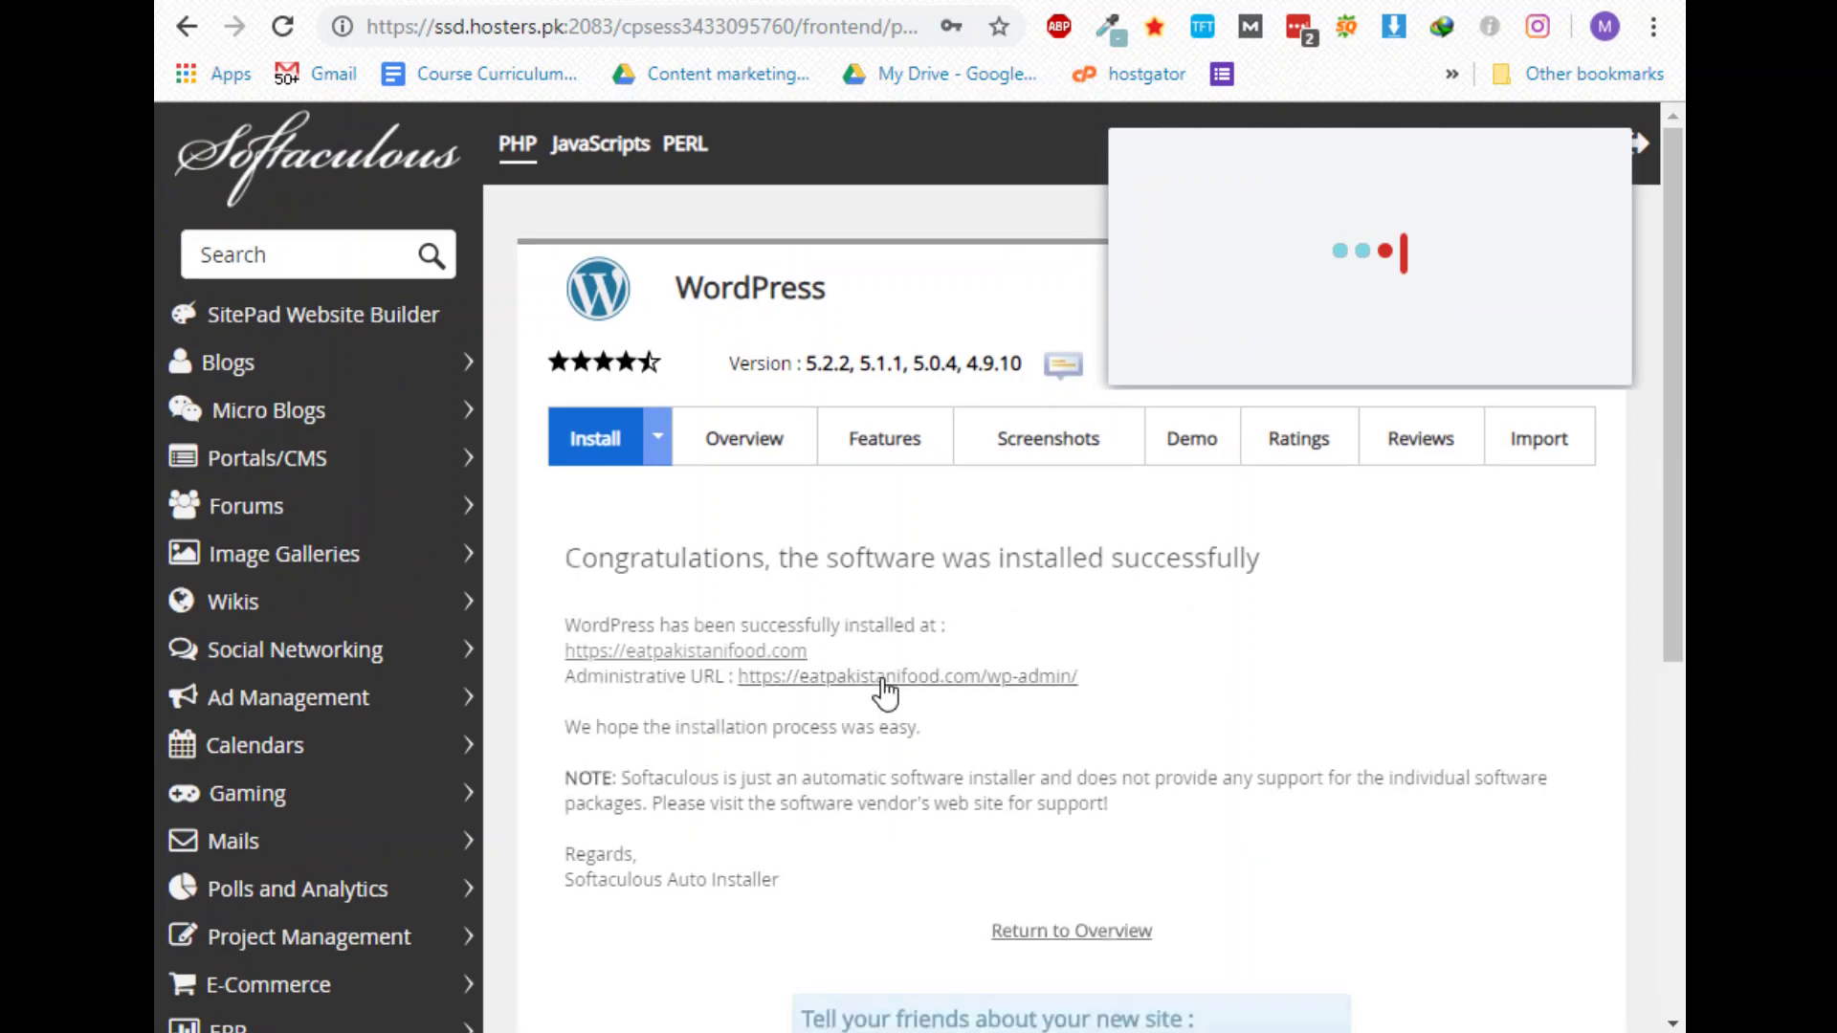
scroll(868, 698, down, 2)
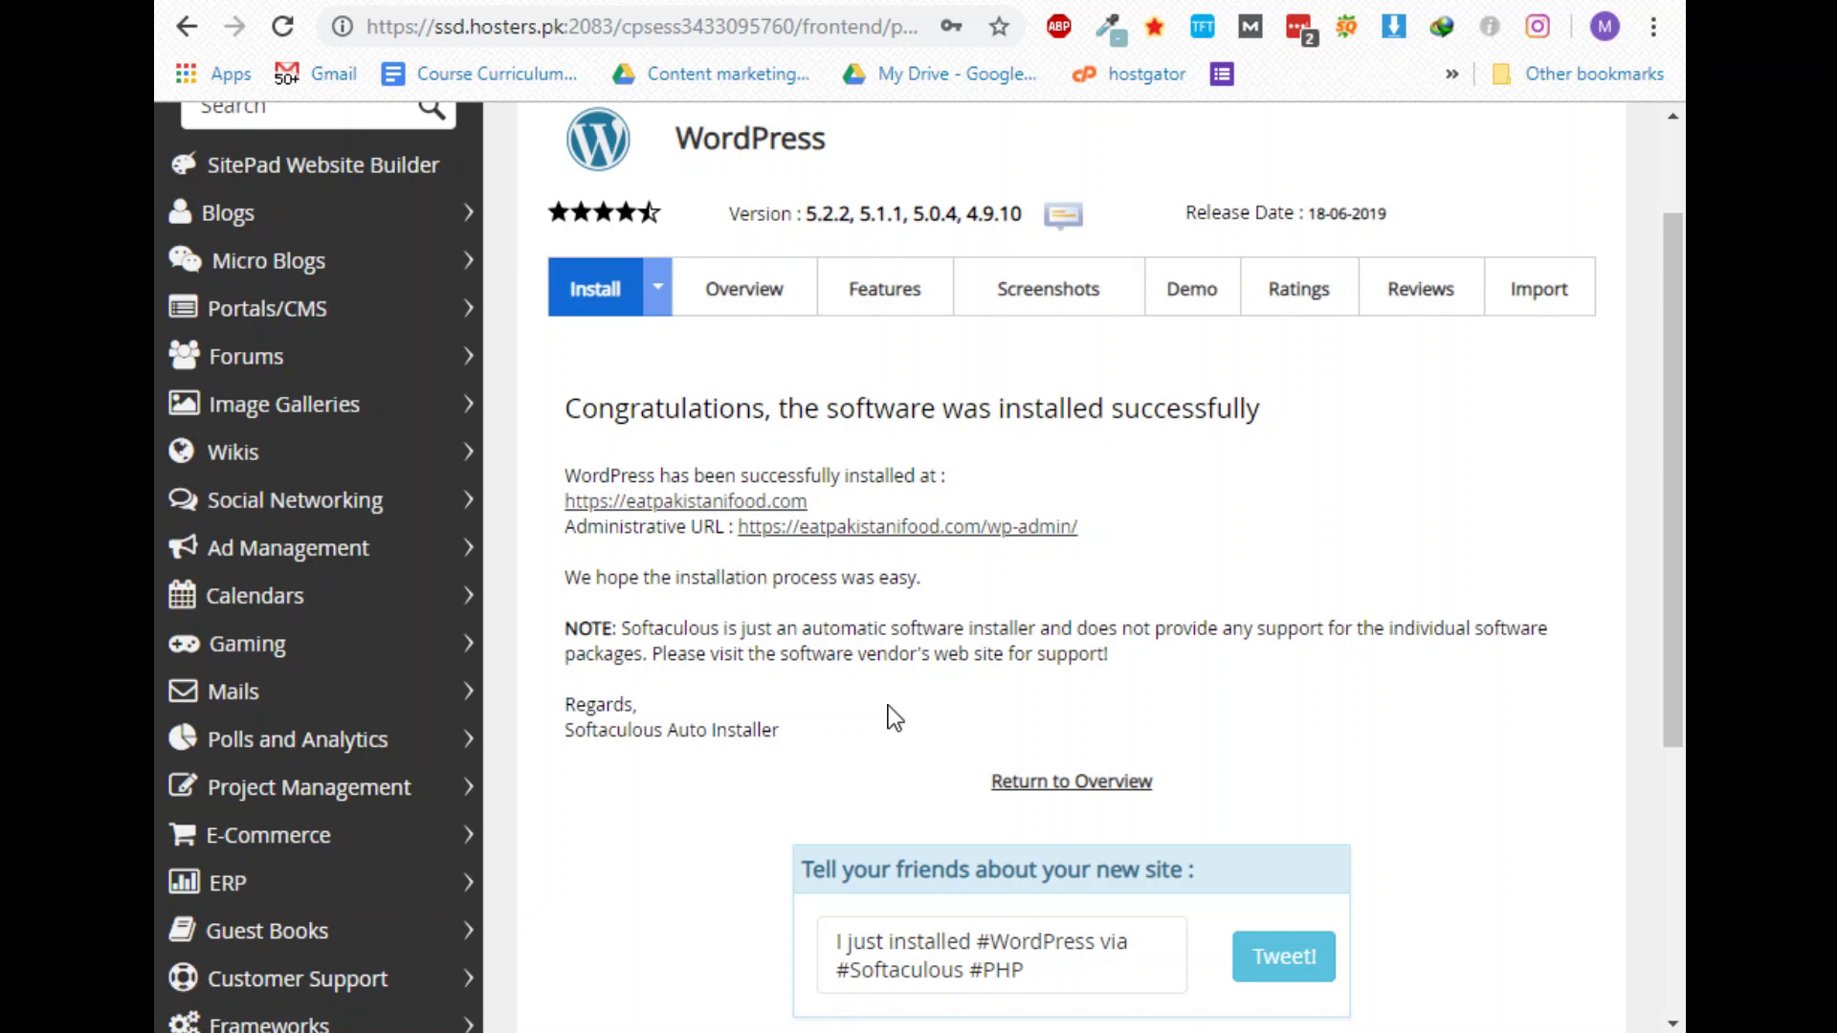
click(949, 528)
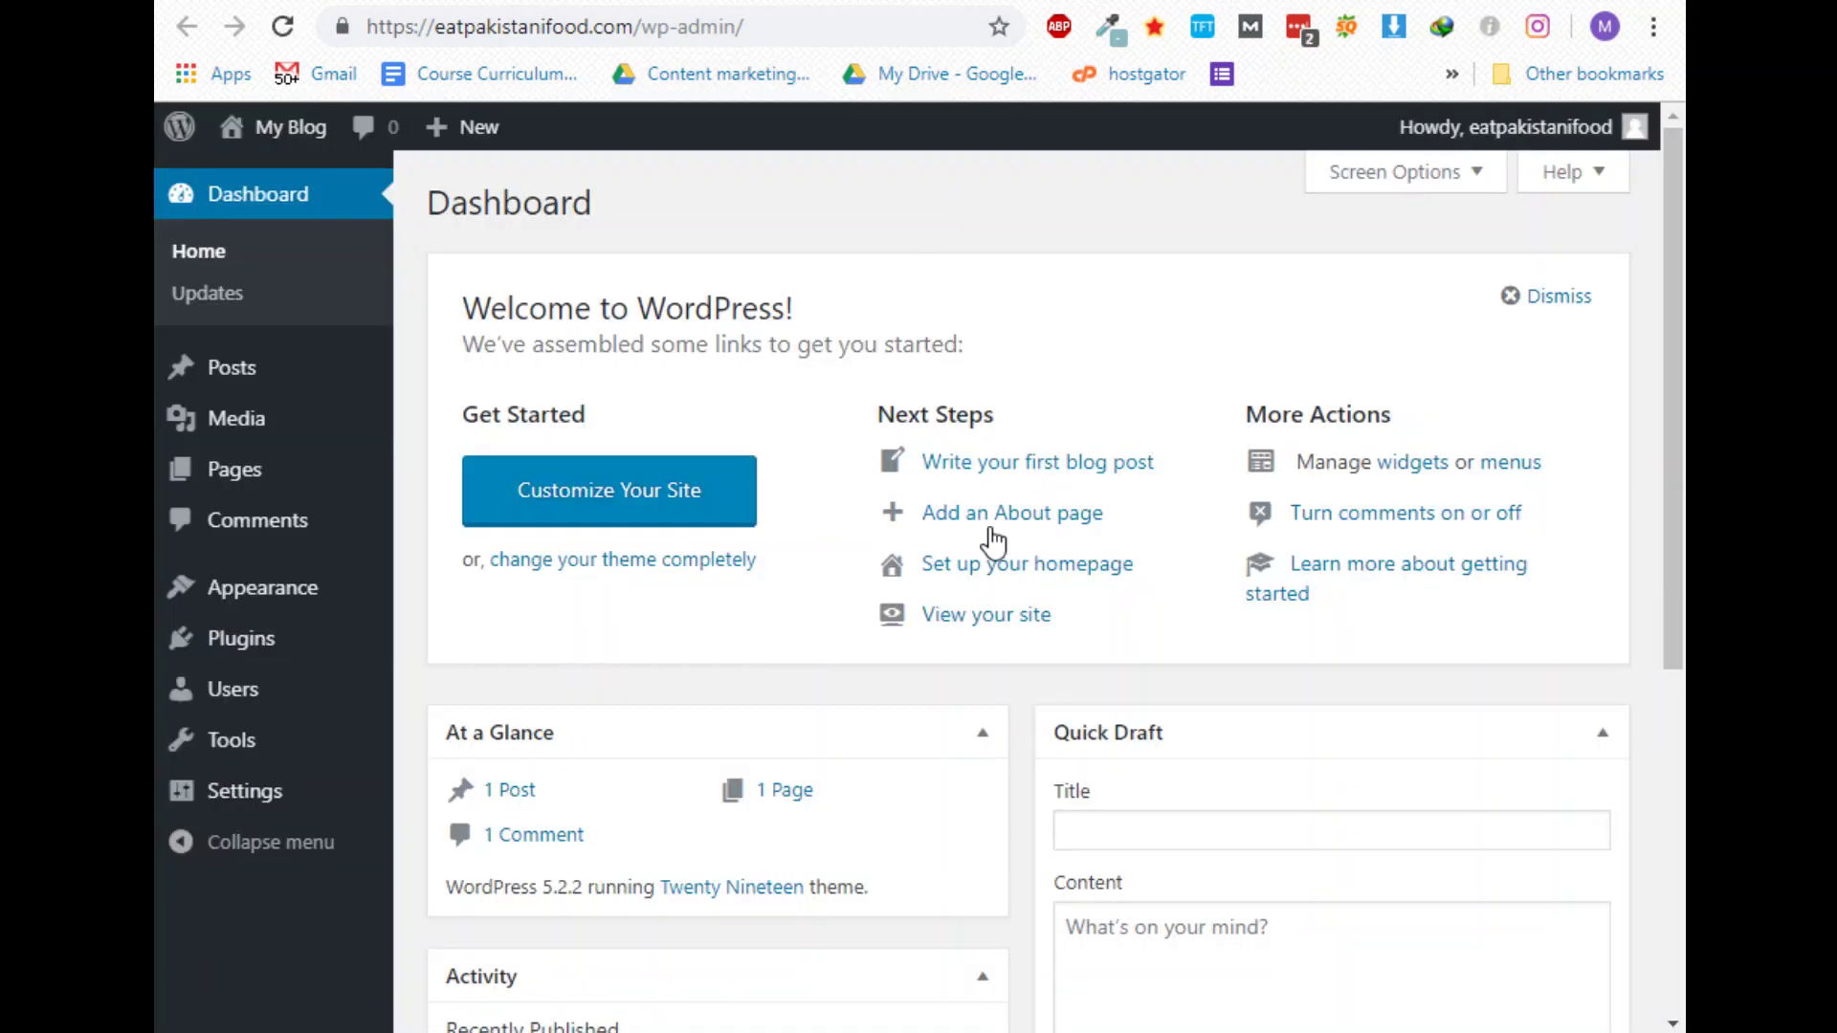
Open the Themes, Add New plugin and Permalinks settings pages each in a new tab
scroll(1052, 622, down, 1)
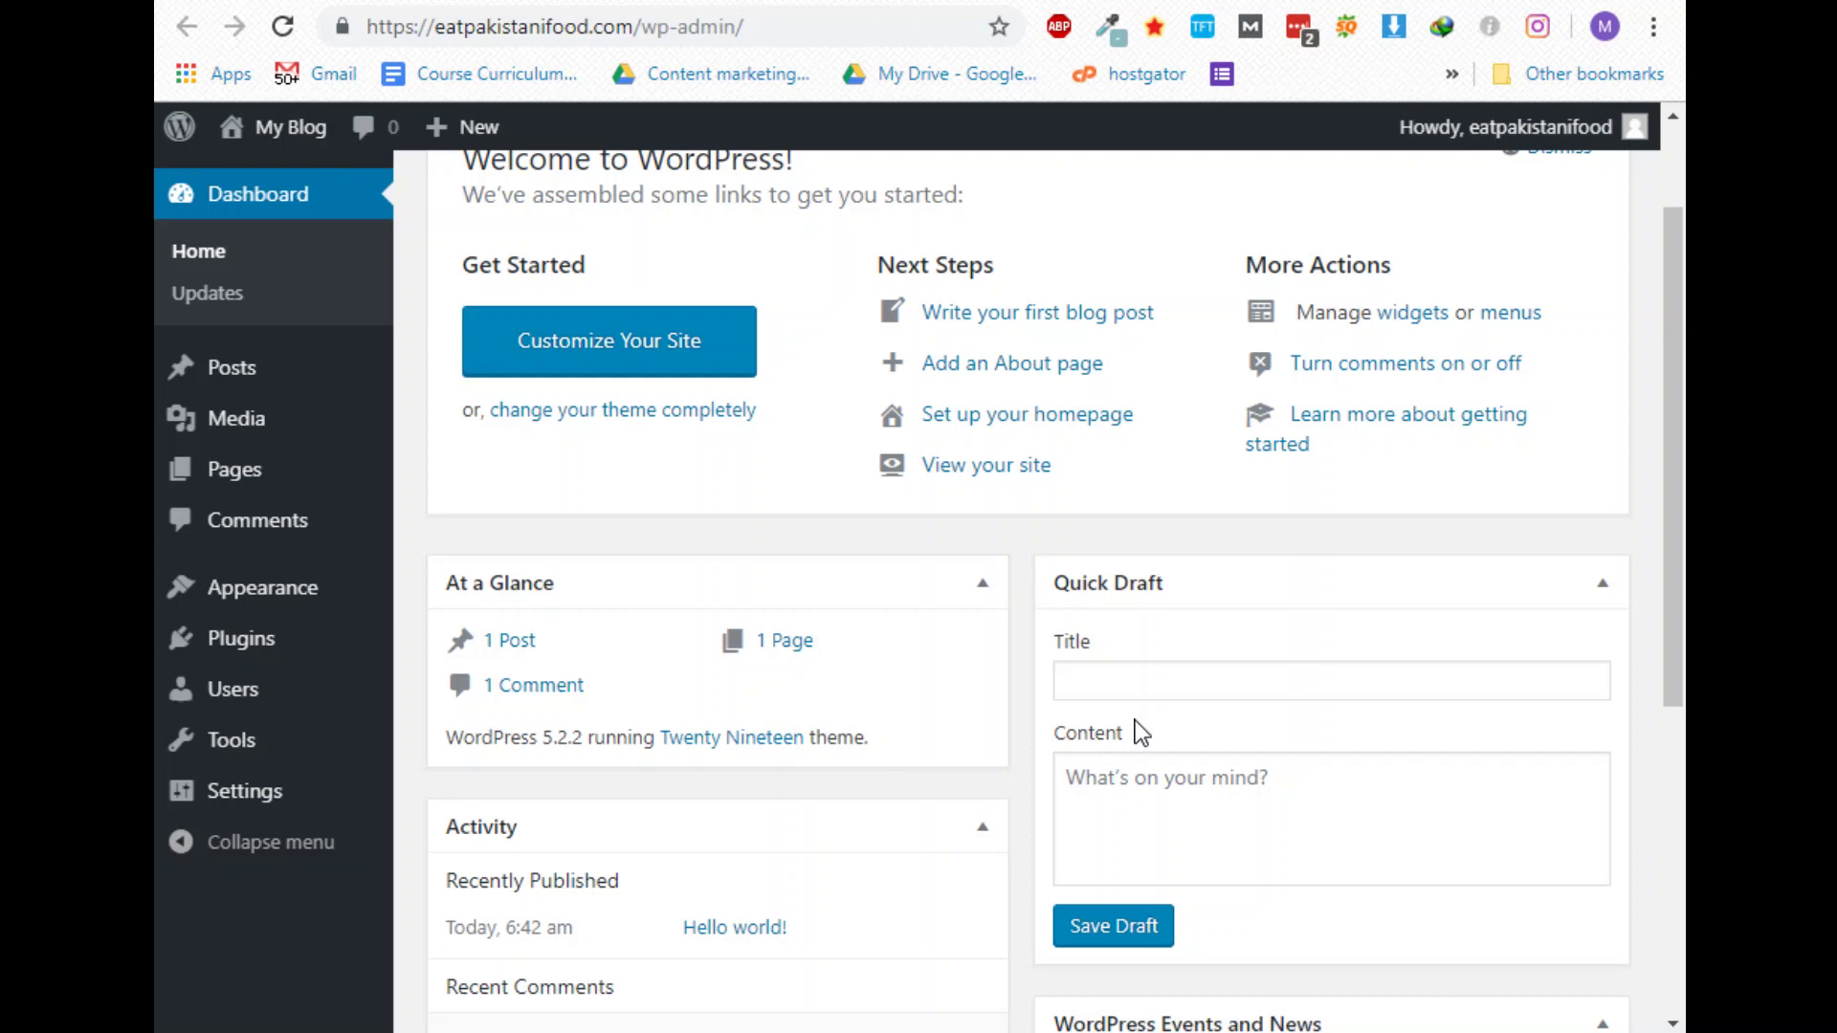
mouse_move(275, 586)
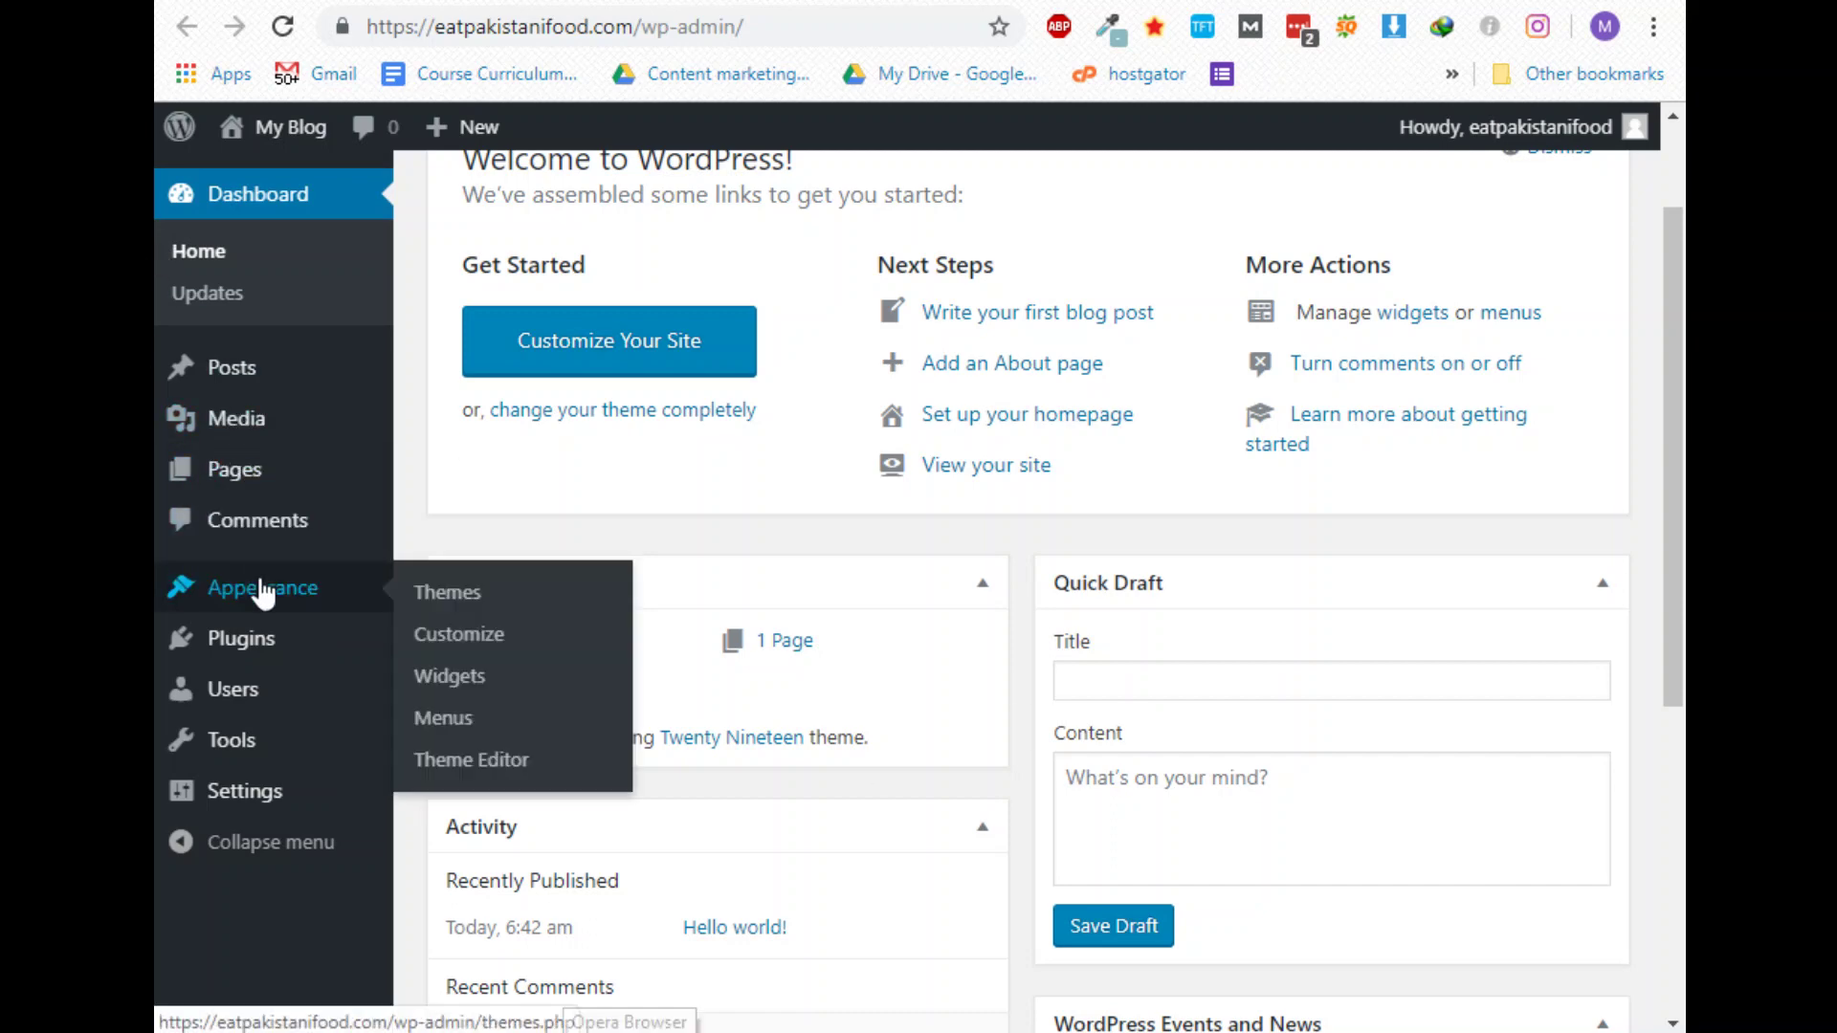
right_click(486, 595)
click(529, 619)
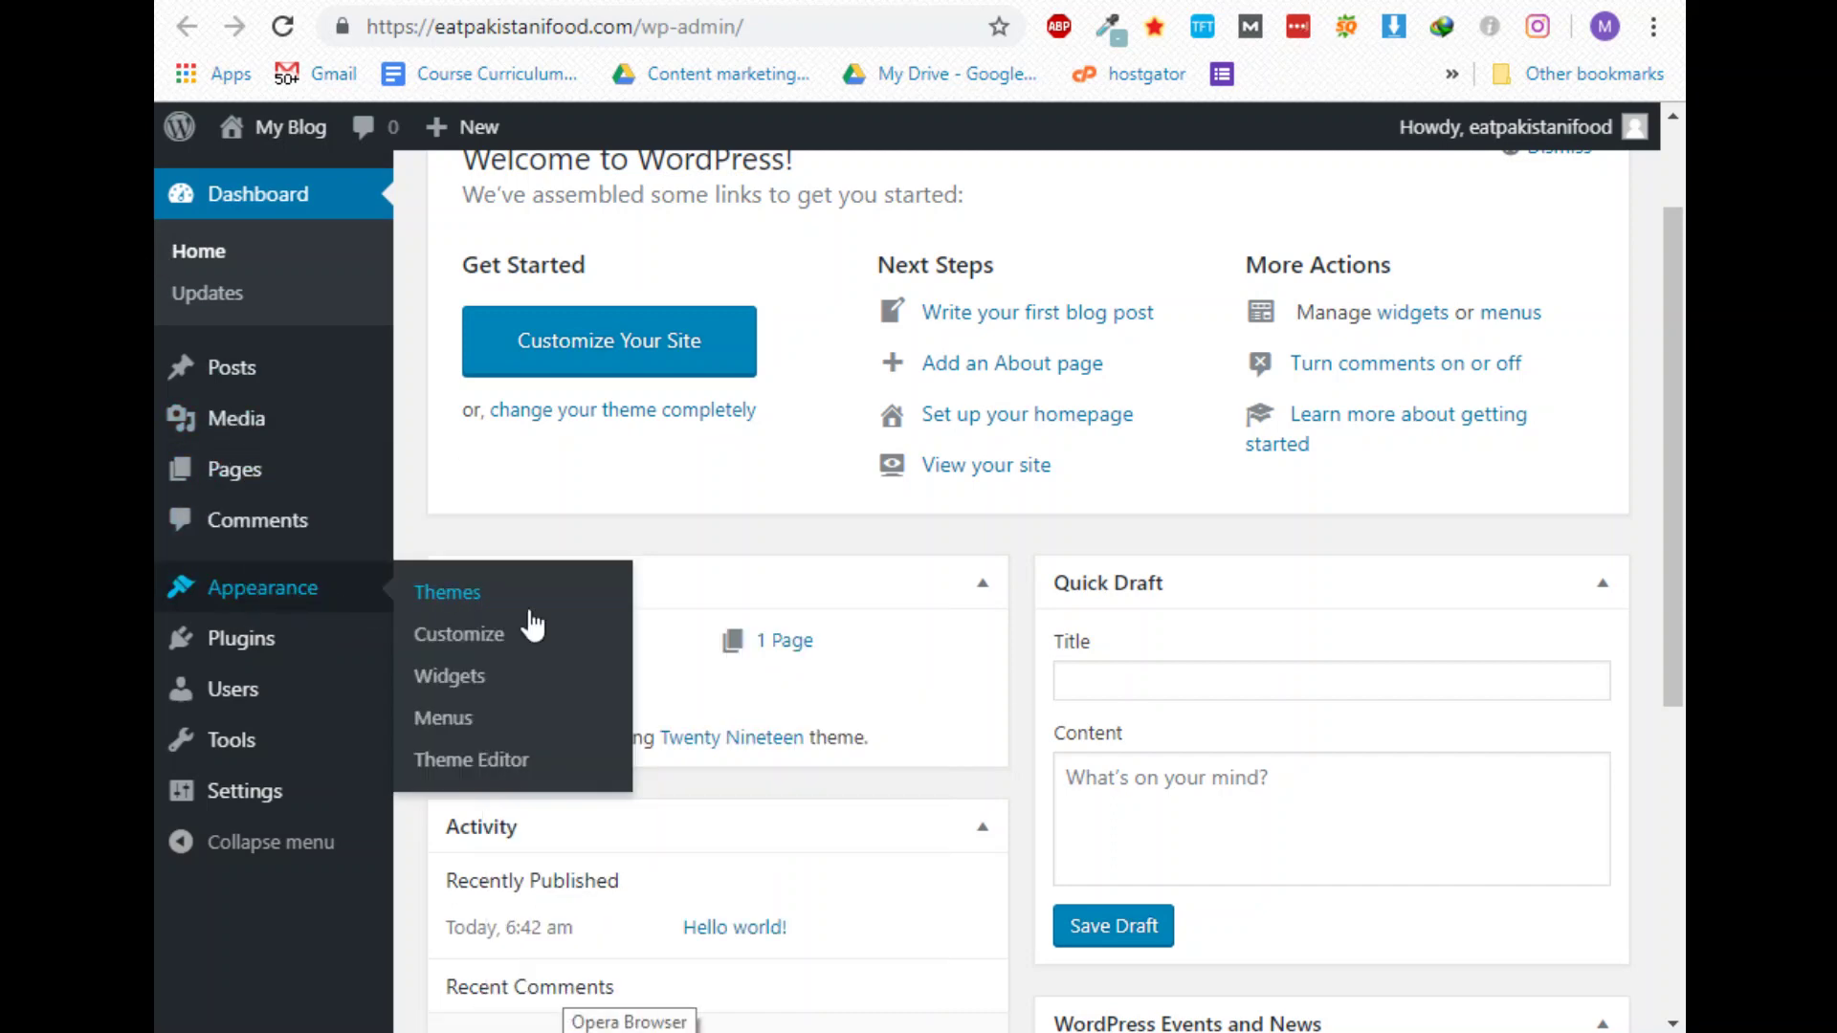
mouse_move(239, 646)
right_click(473, 698)
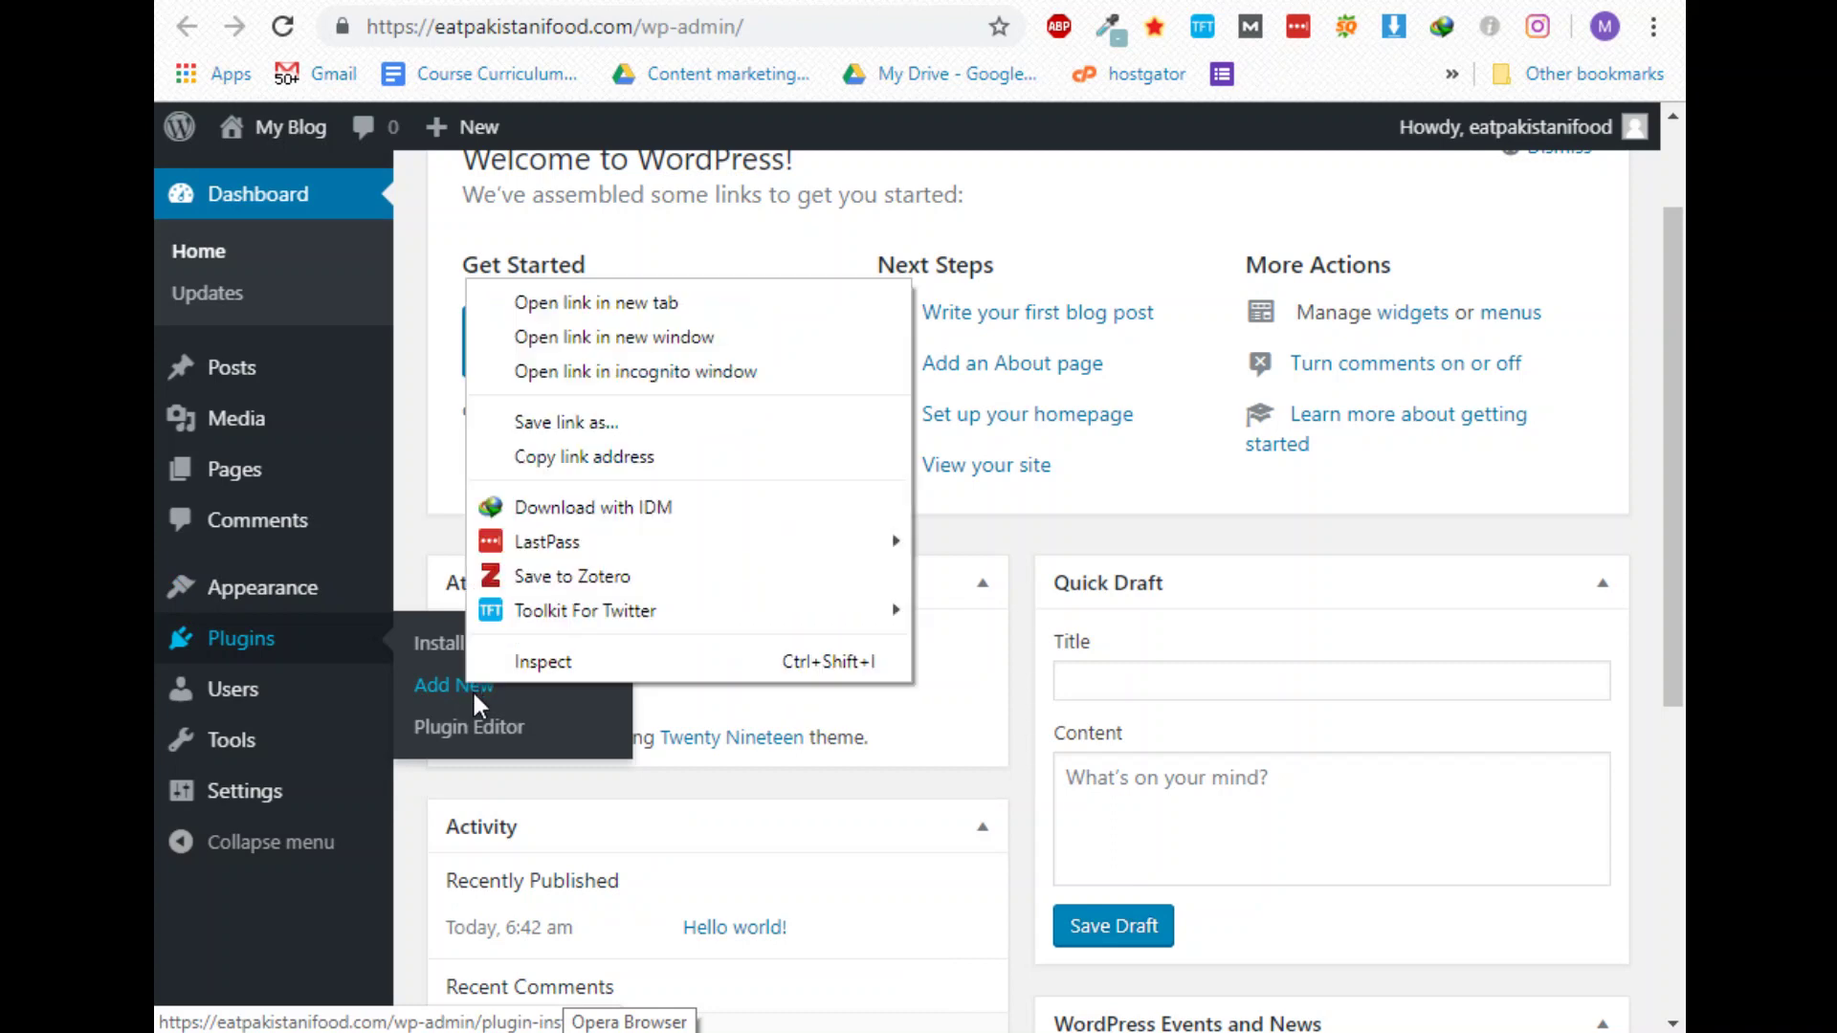
click(686, 337)
mouse_move(247, 770)
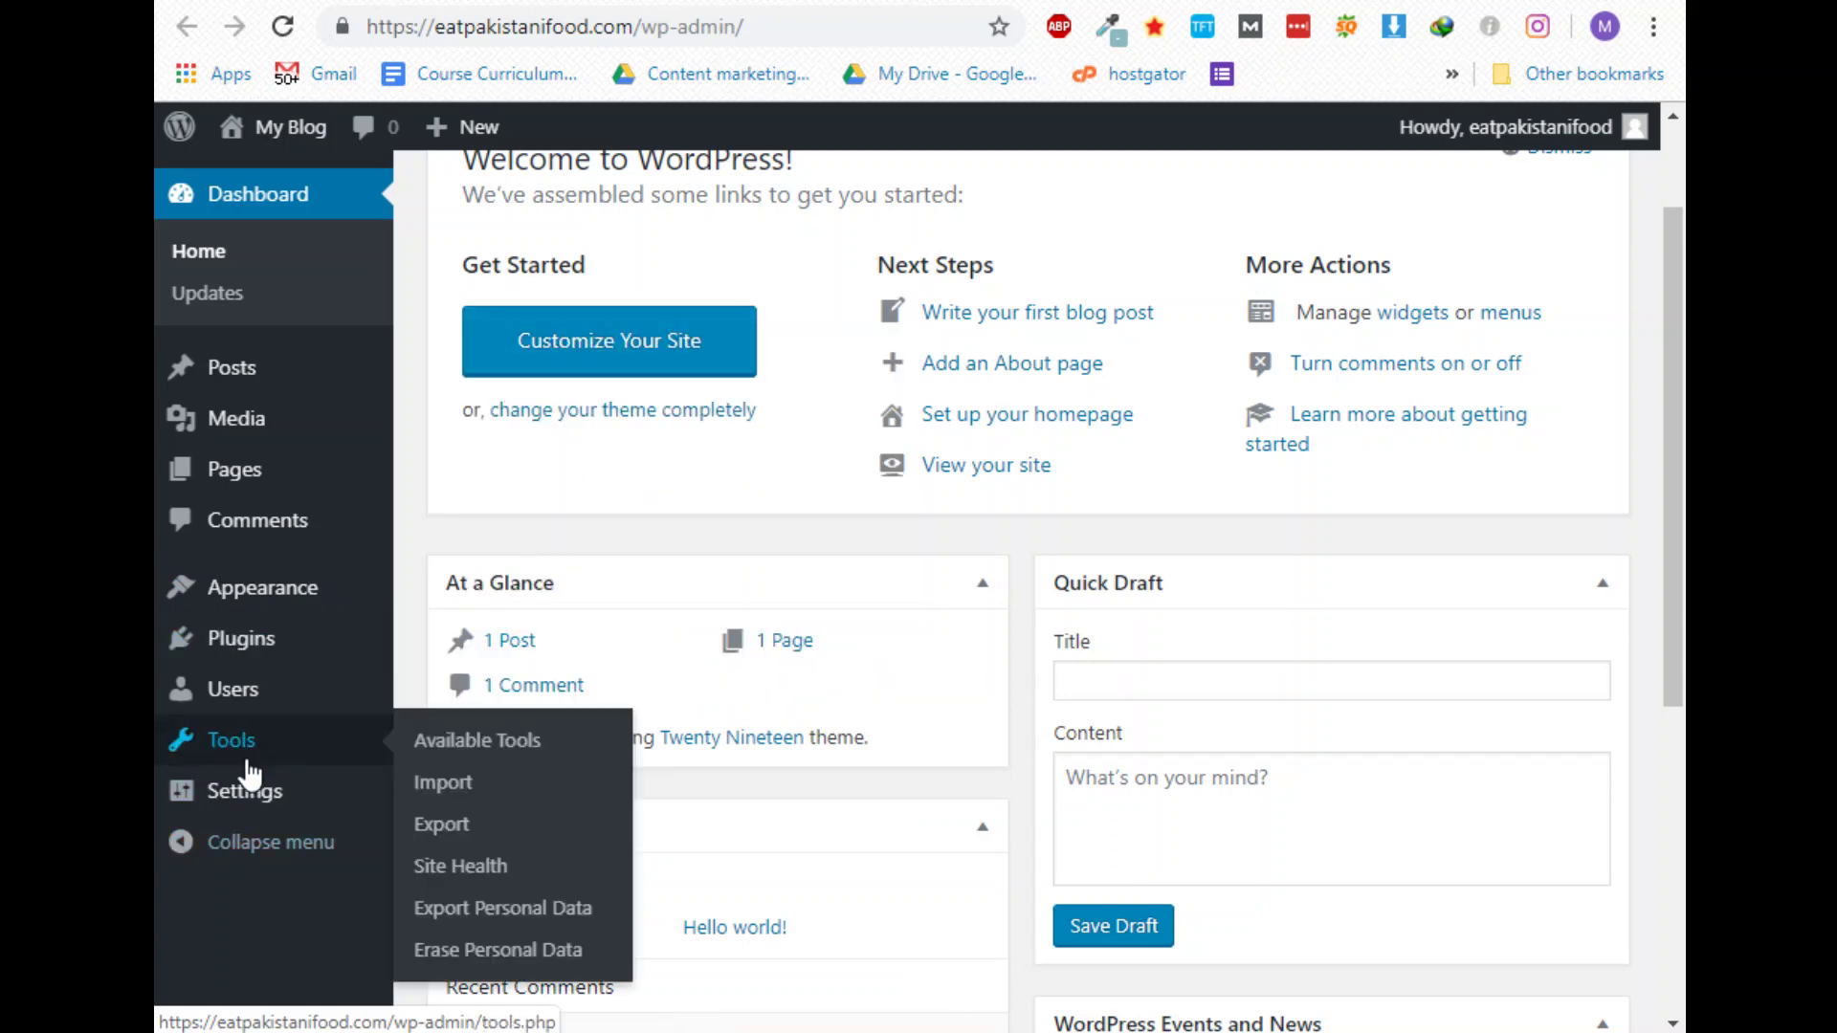
mouse_move(247, 812)
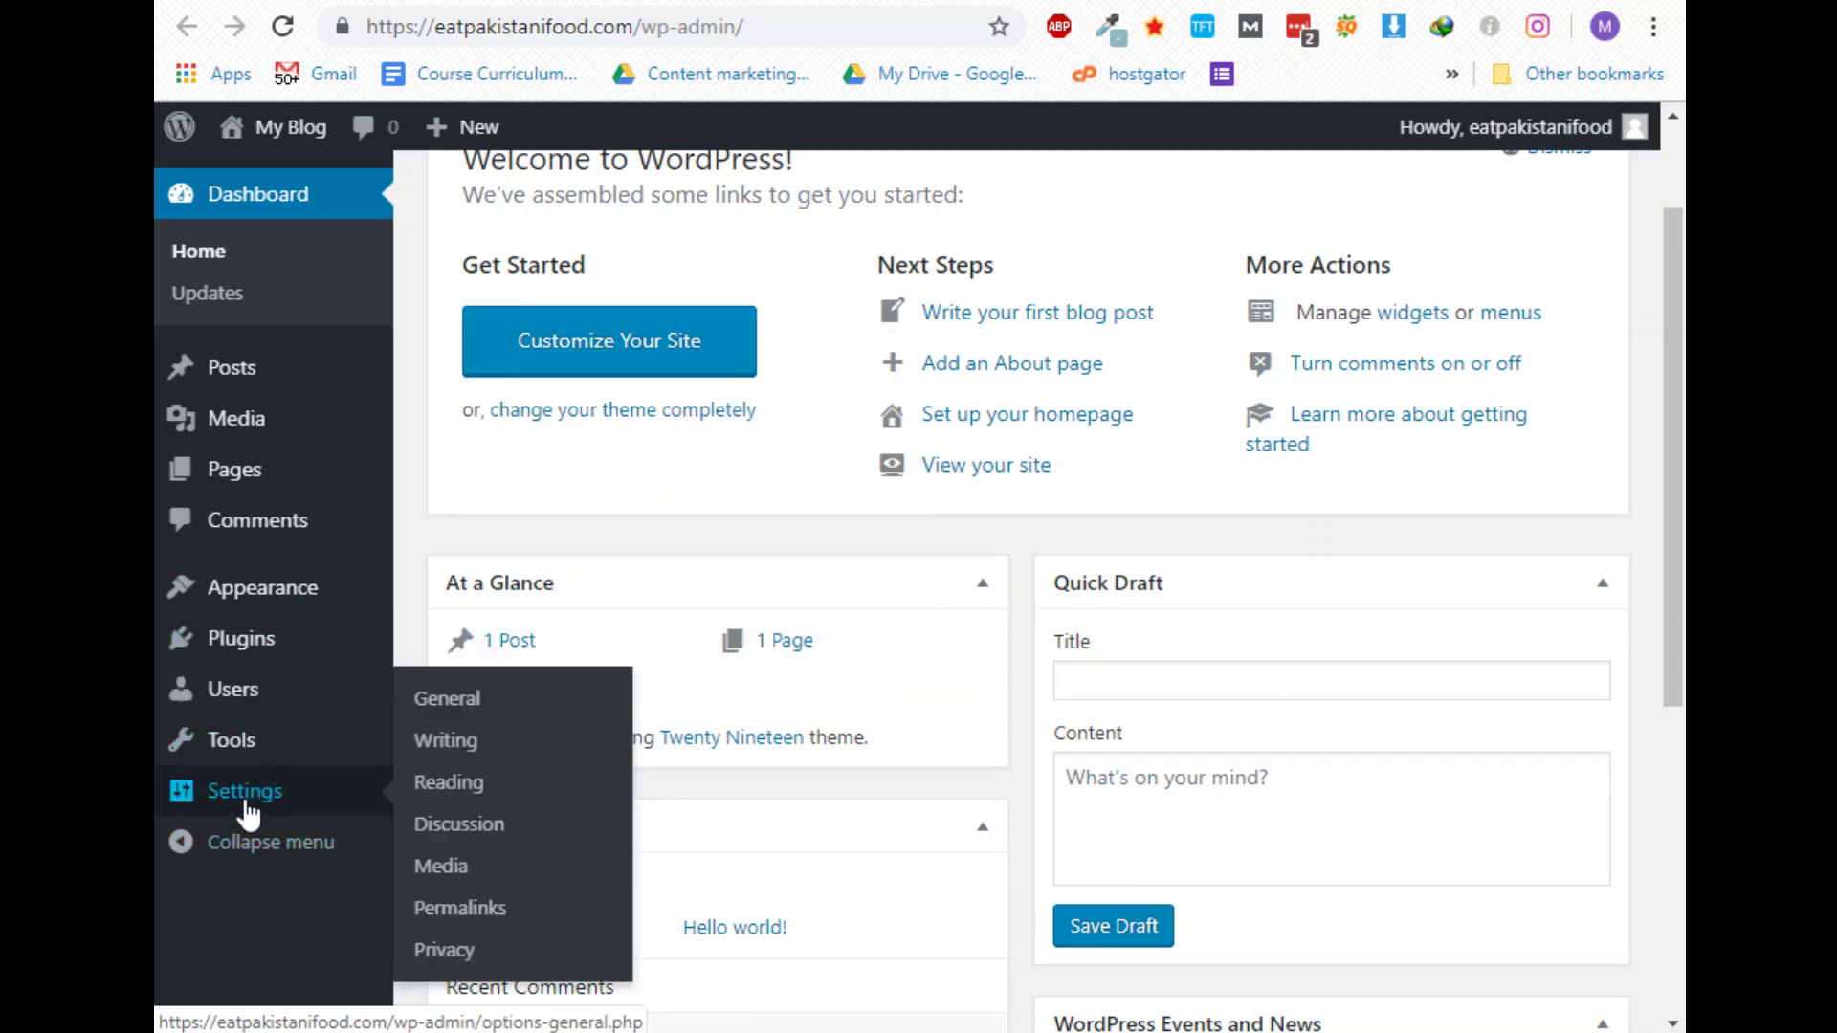
right_click(486, 911)
click(566, 517)
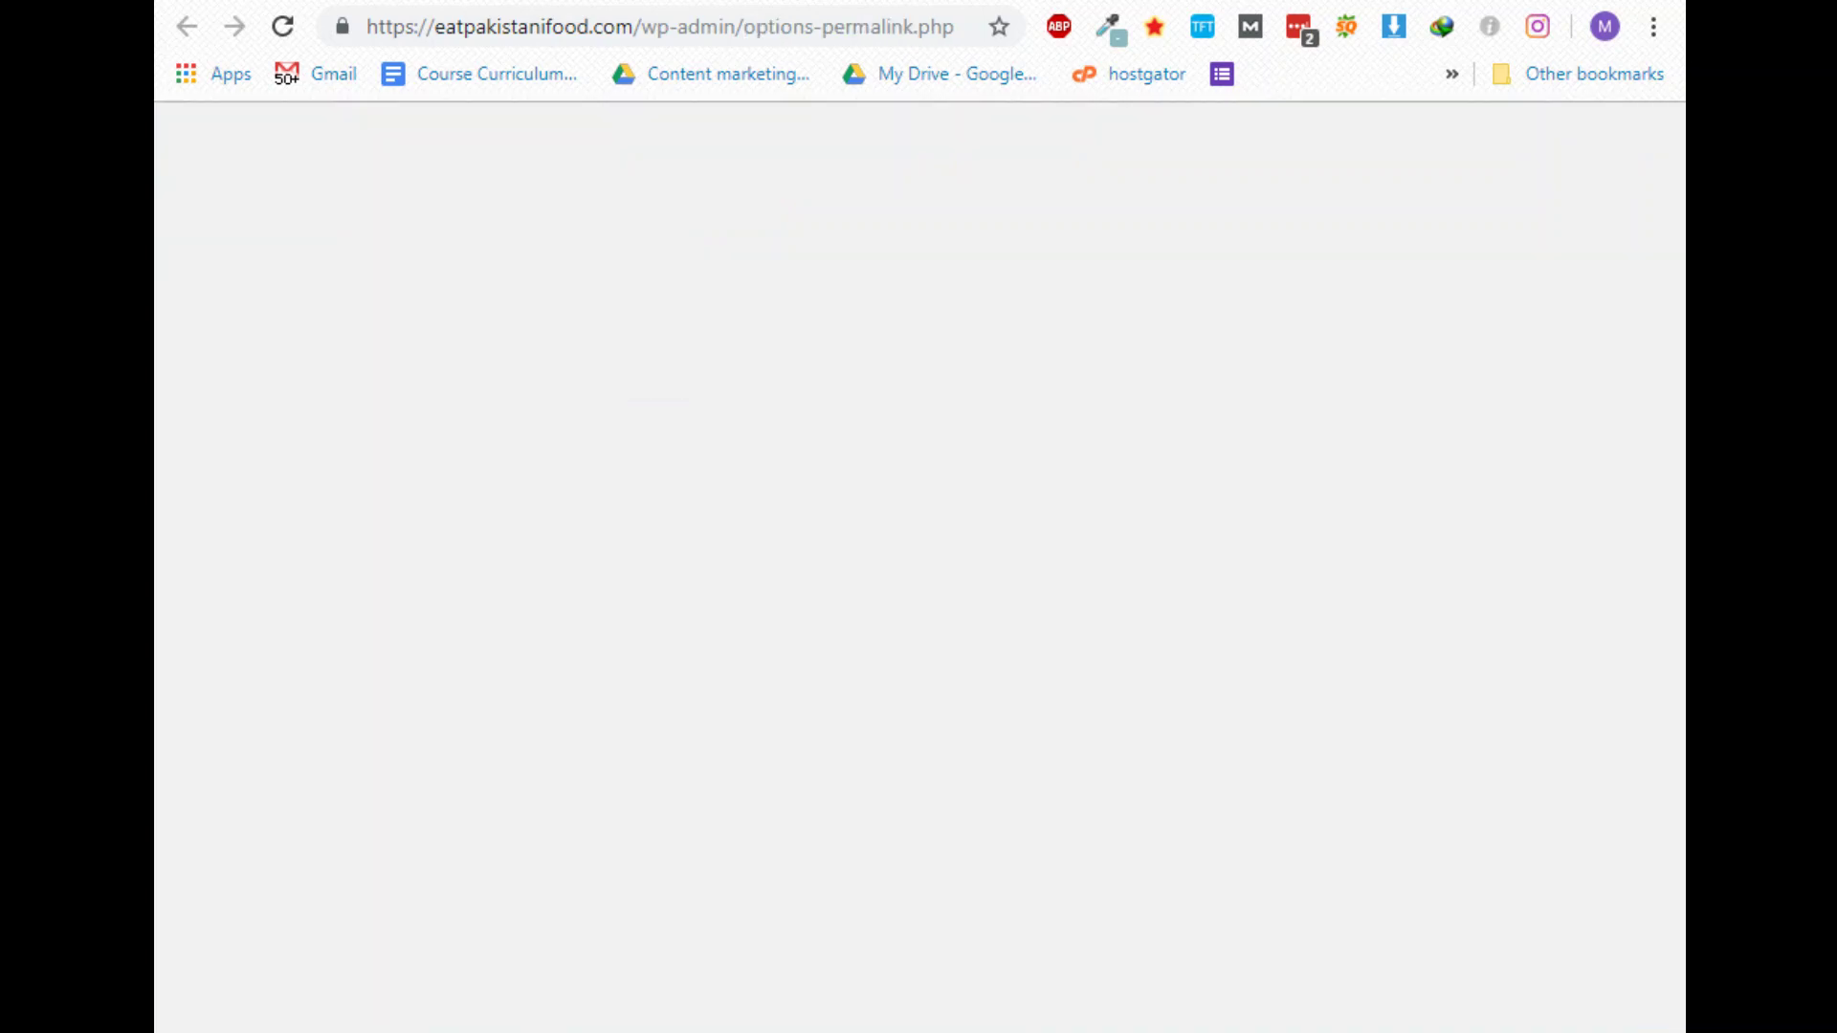
Review the permalink options with Day and name selected, then skip the OBS Studio update
scroll(788, 695, down, 3)
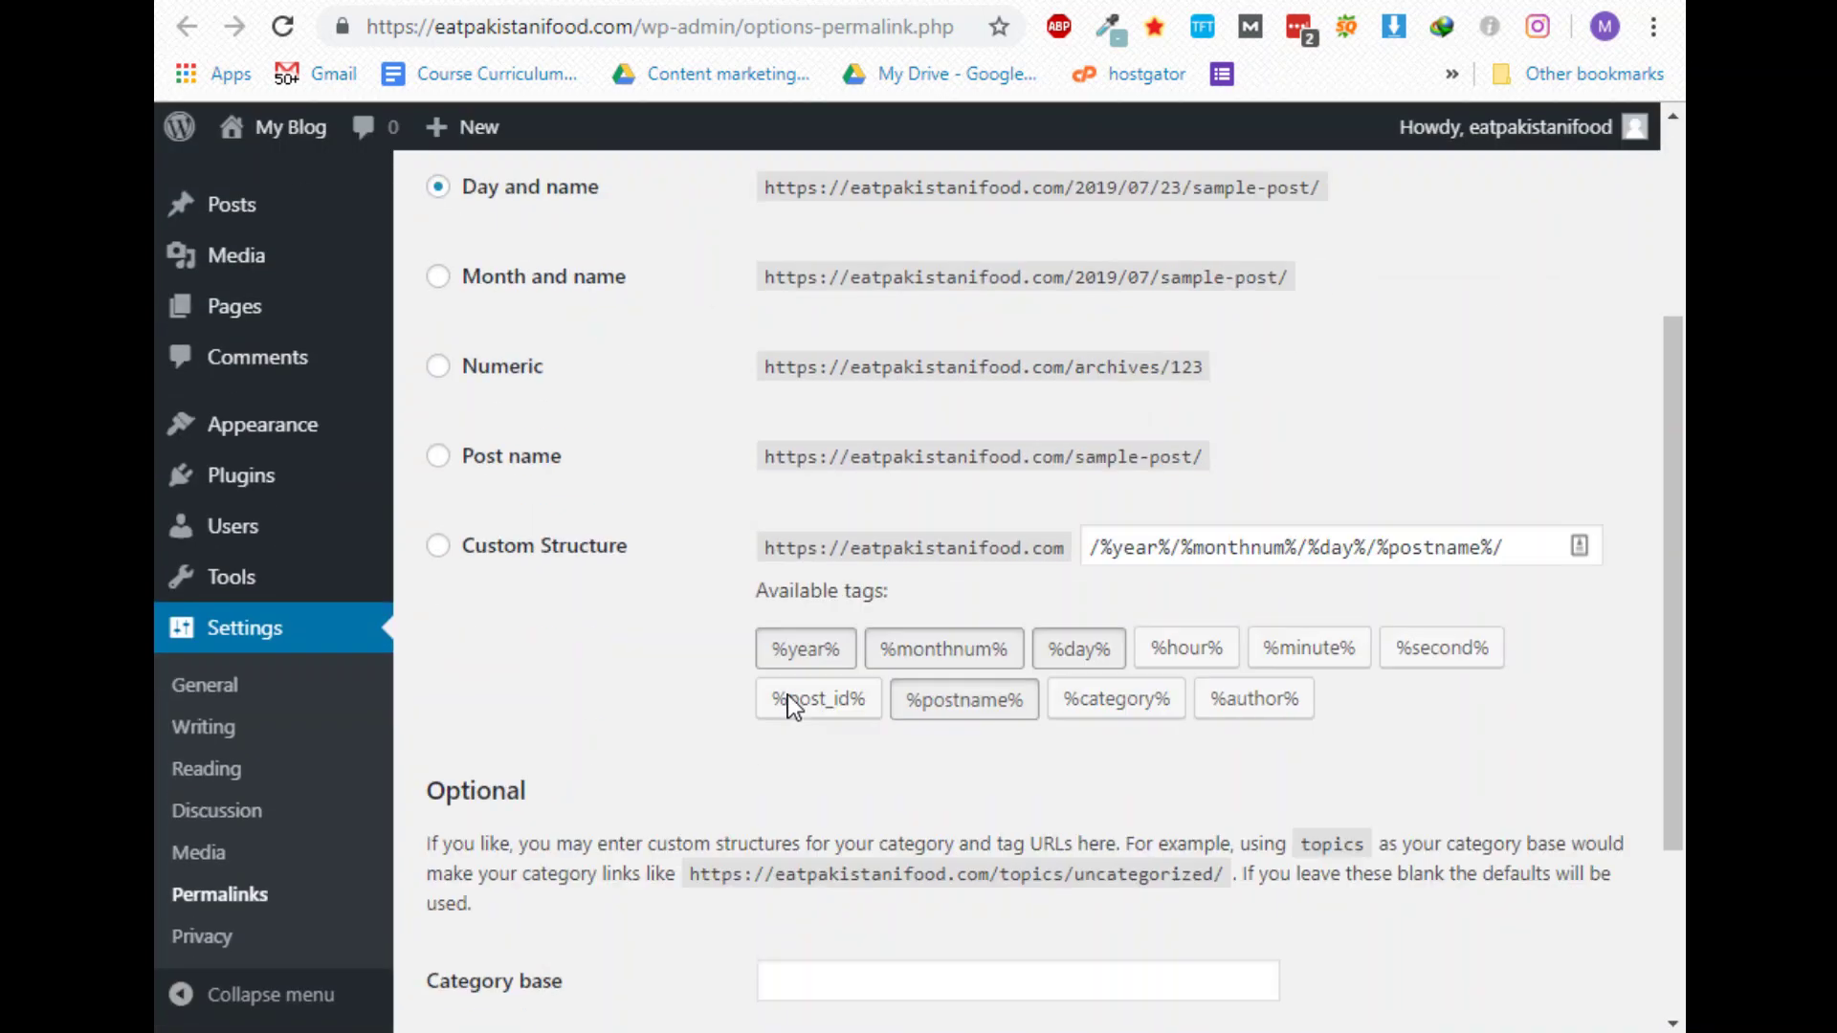
scroll(788, 705, down, 3)
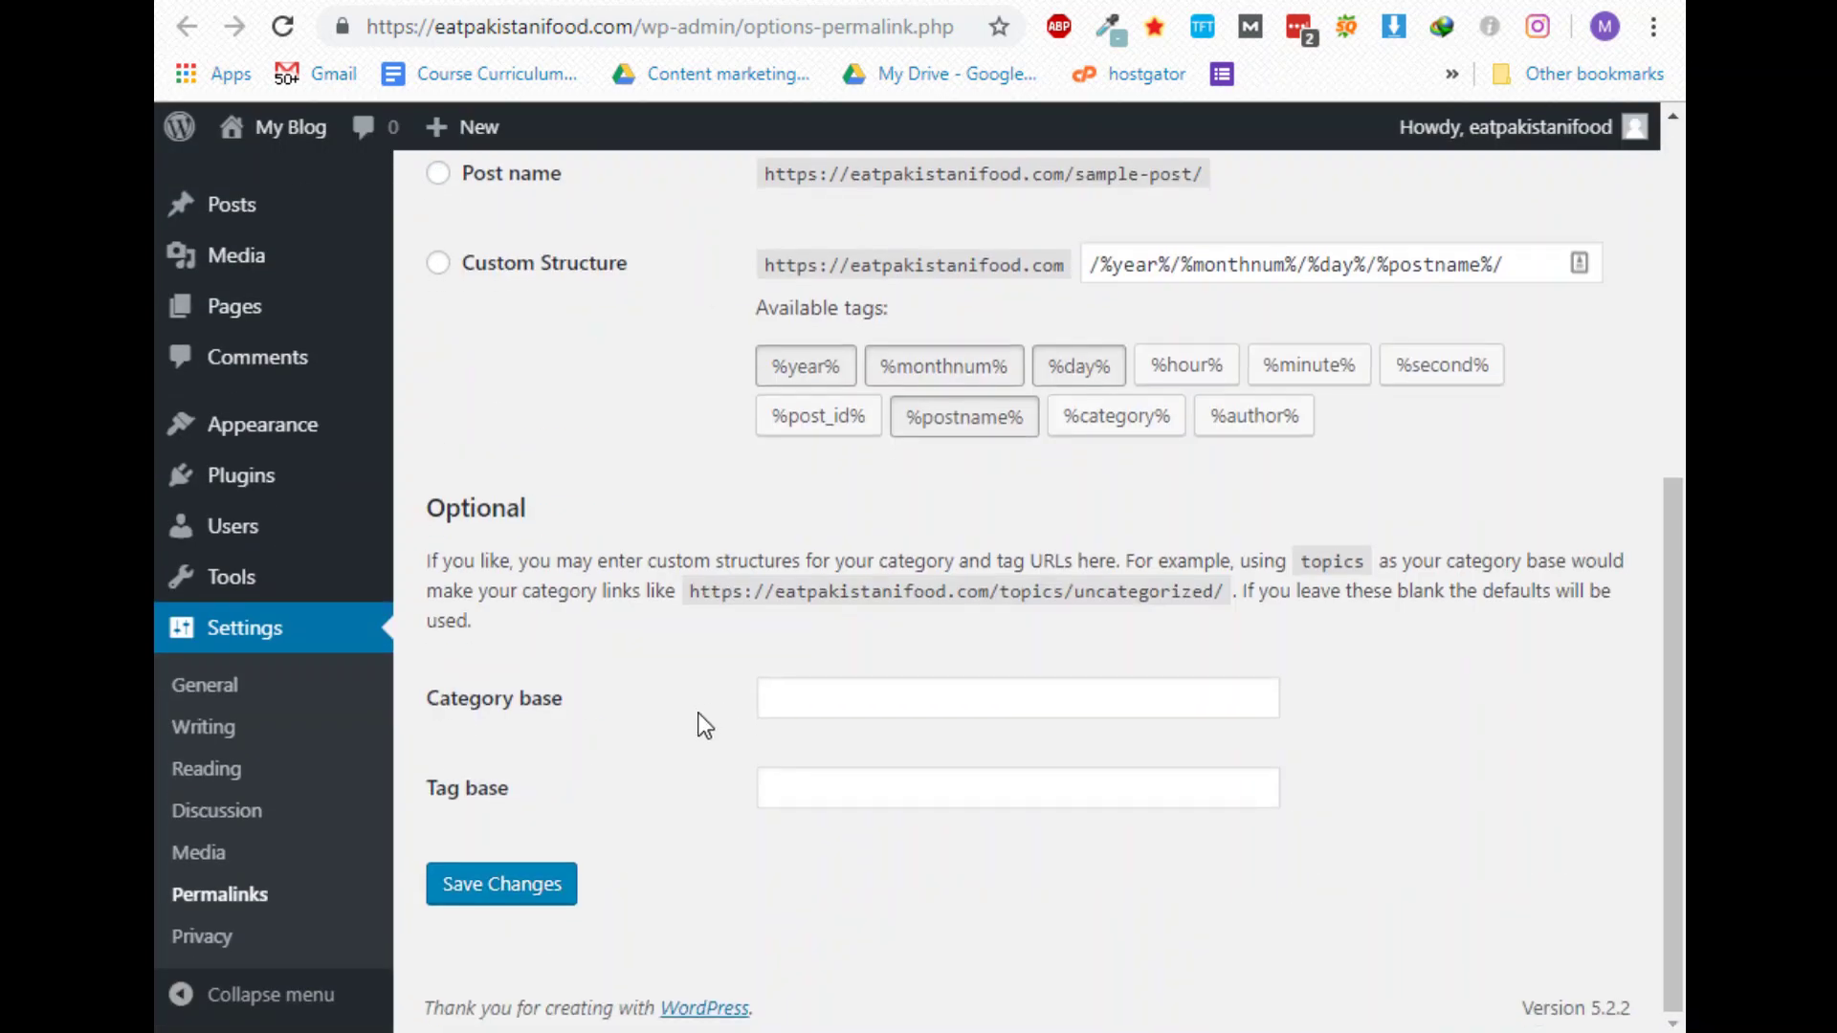
scroll(727, 717, up, 6)
scroll(1084, 612, down, 6)
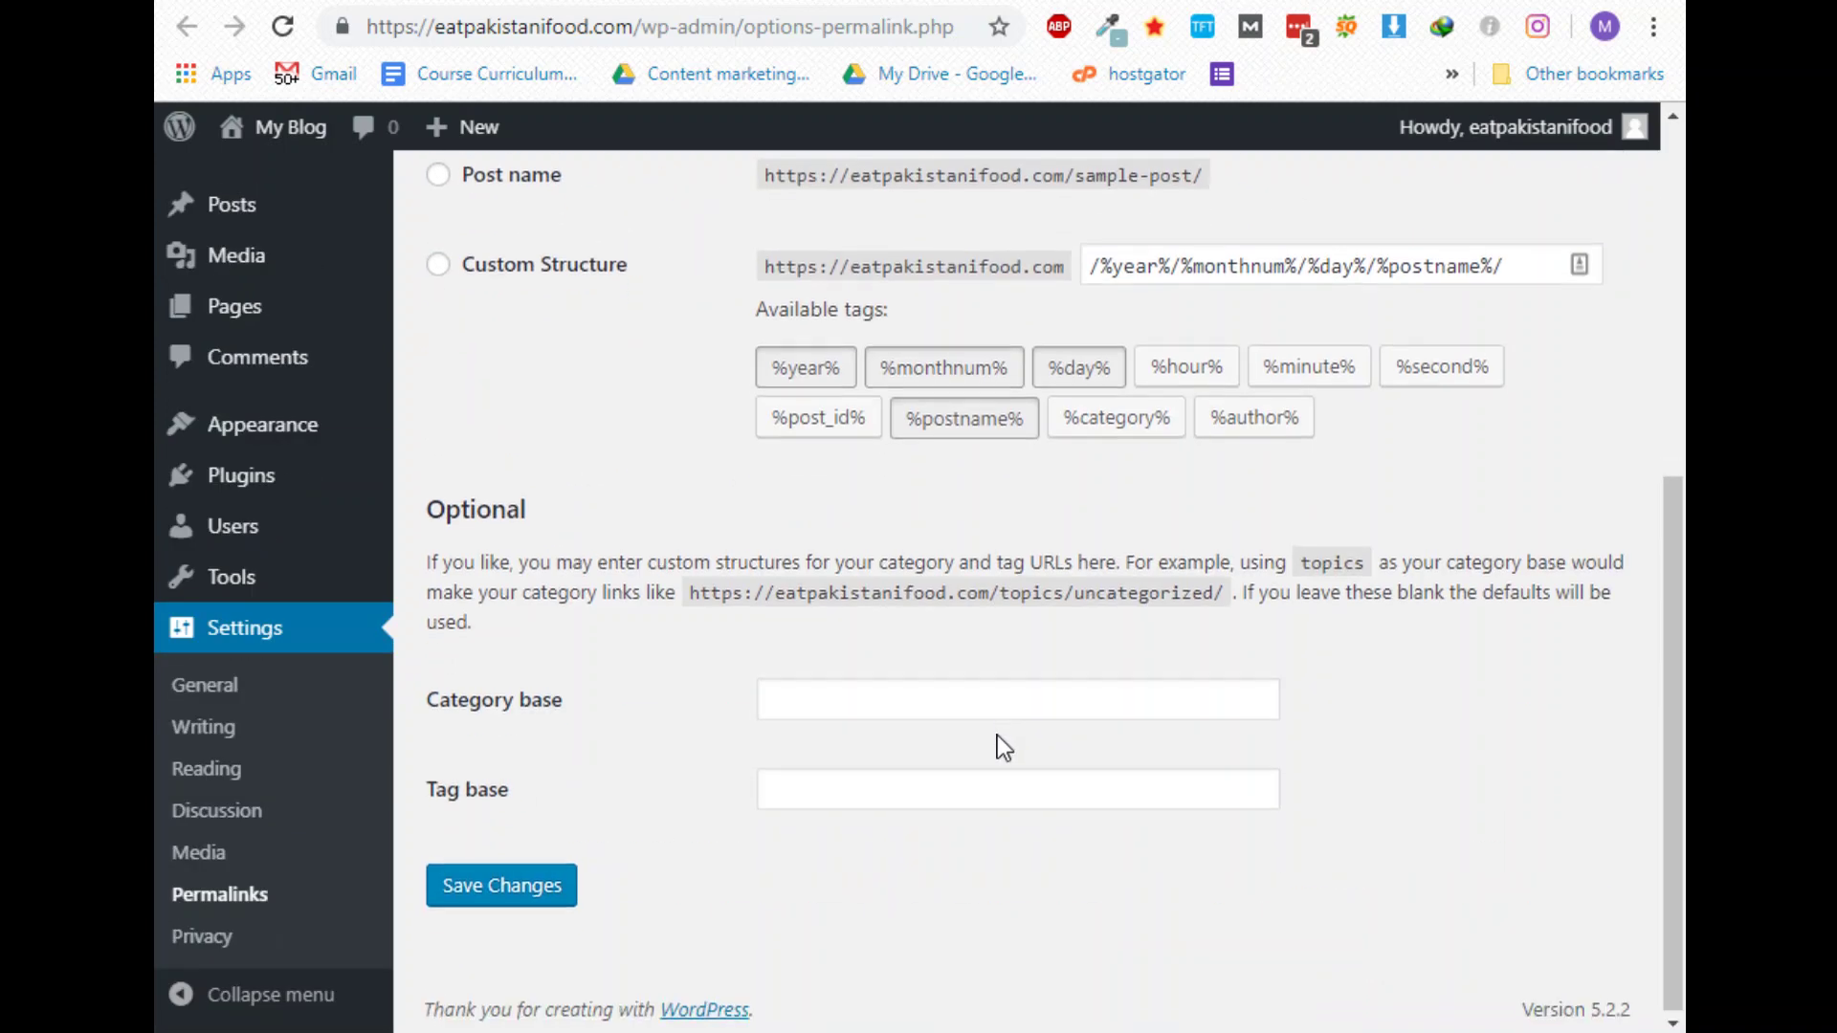
scroll(997, 735, up, 3)
scroll(526, 364, up, 2)
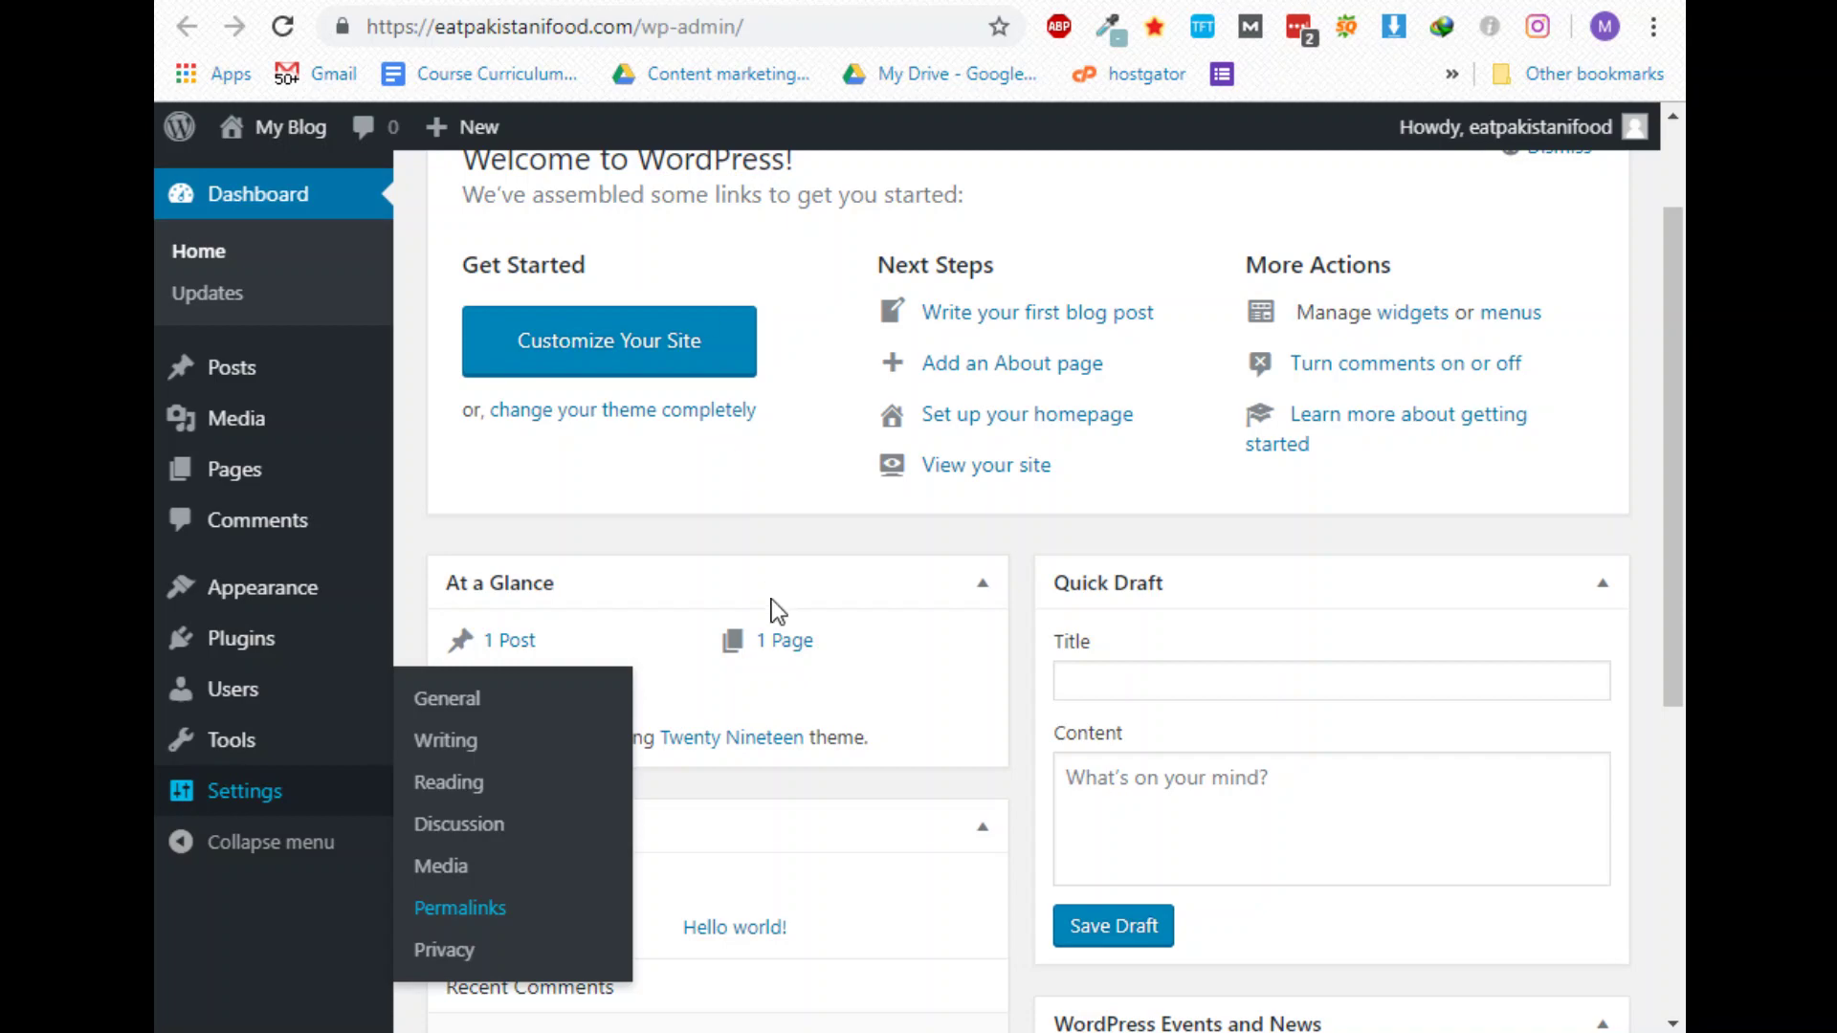
click(746, 1028)
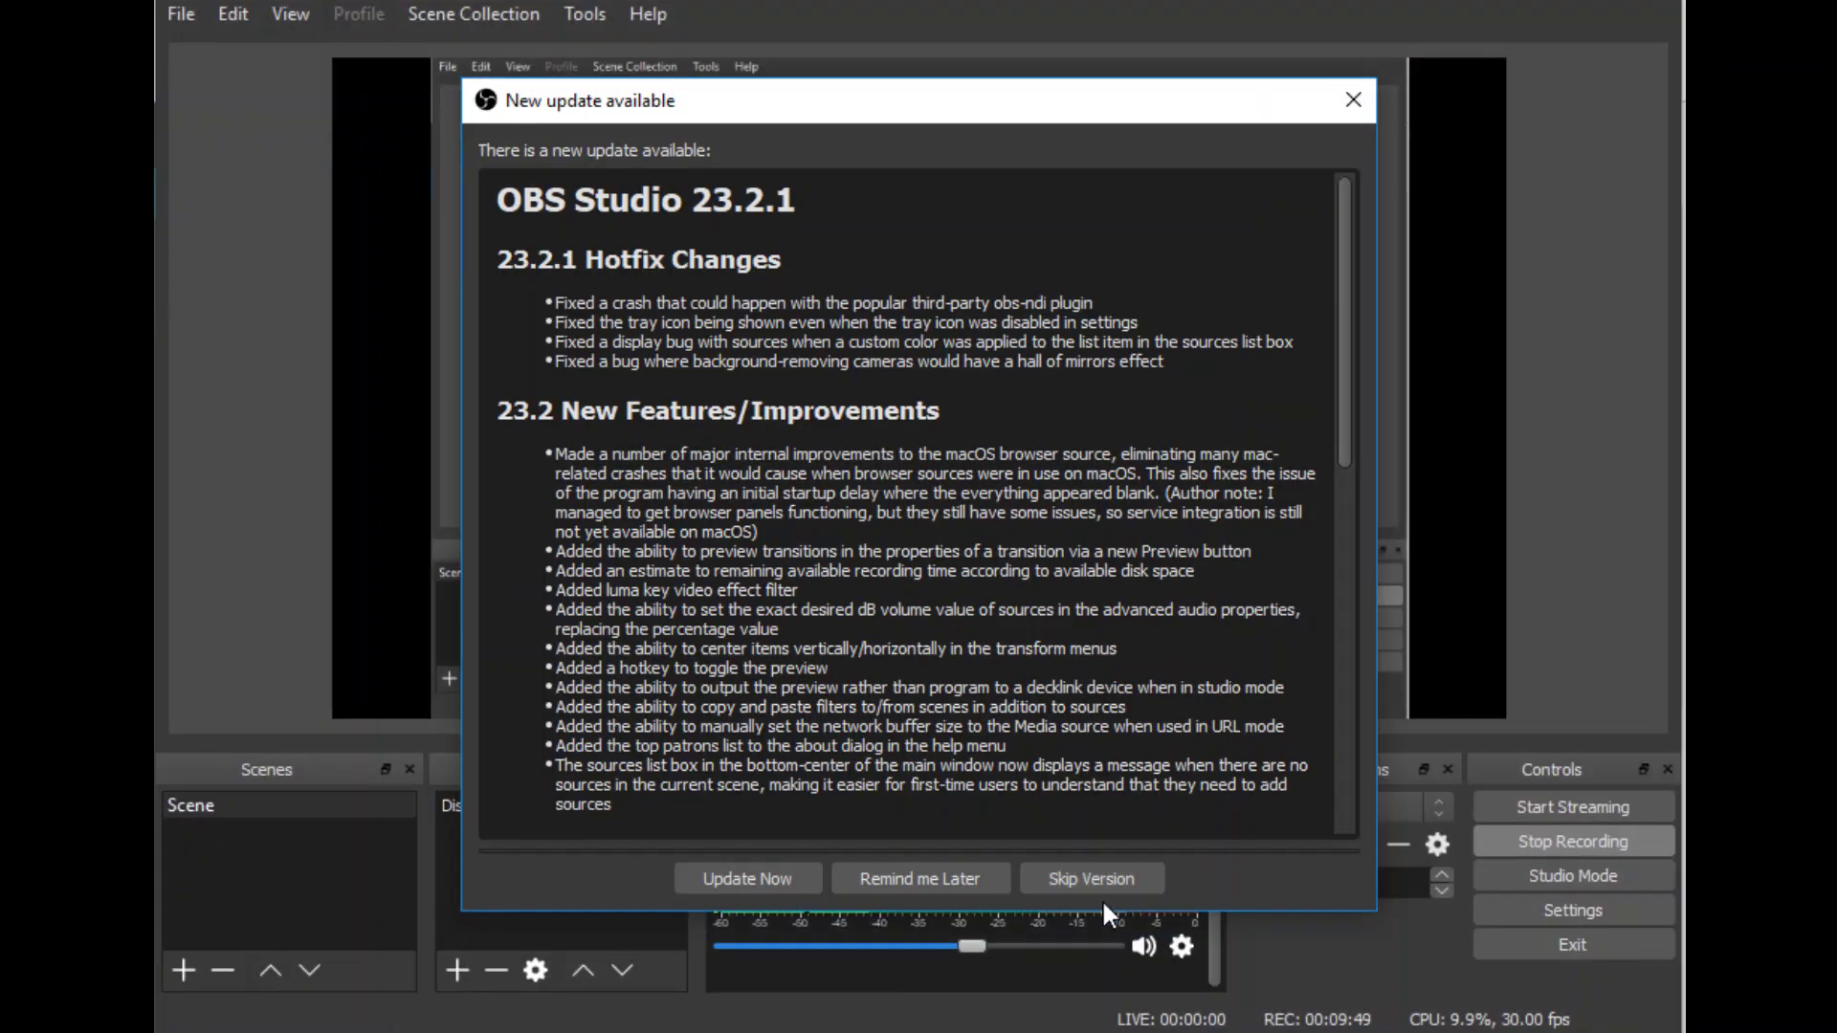
click(1100, 880)
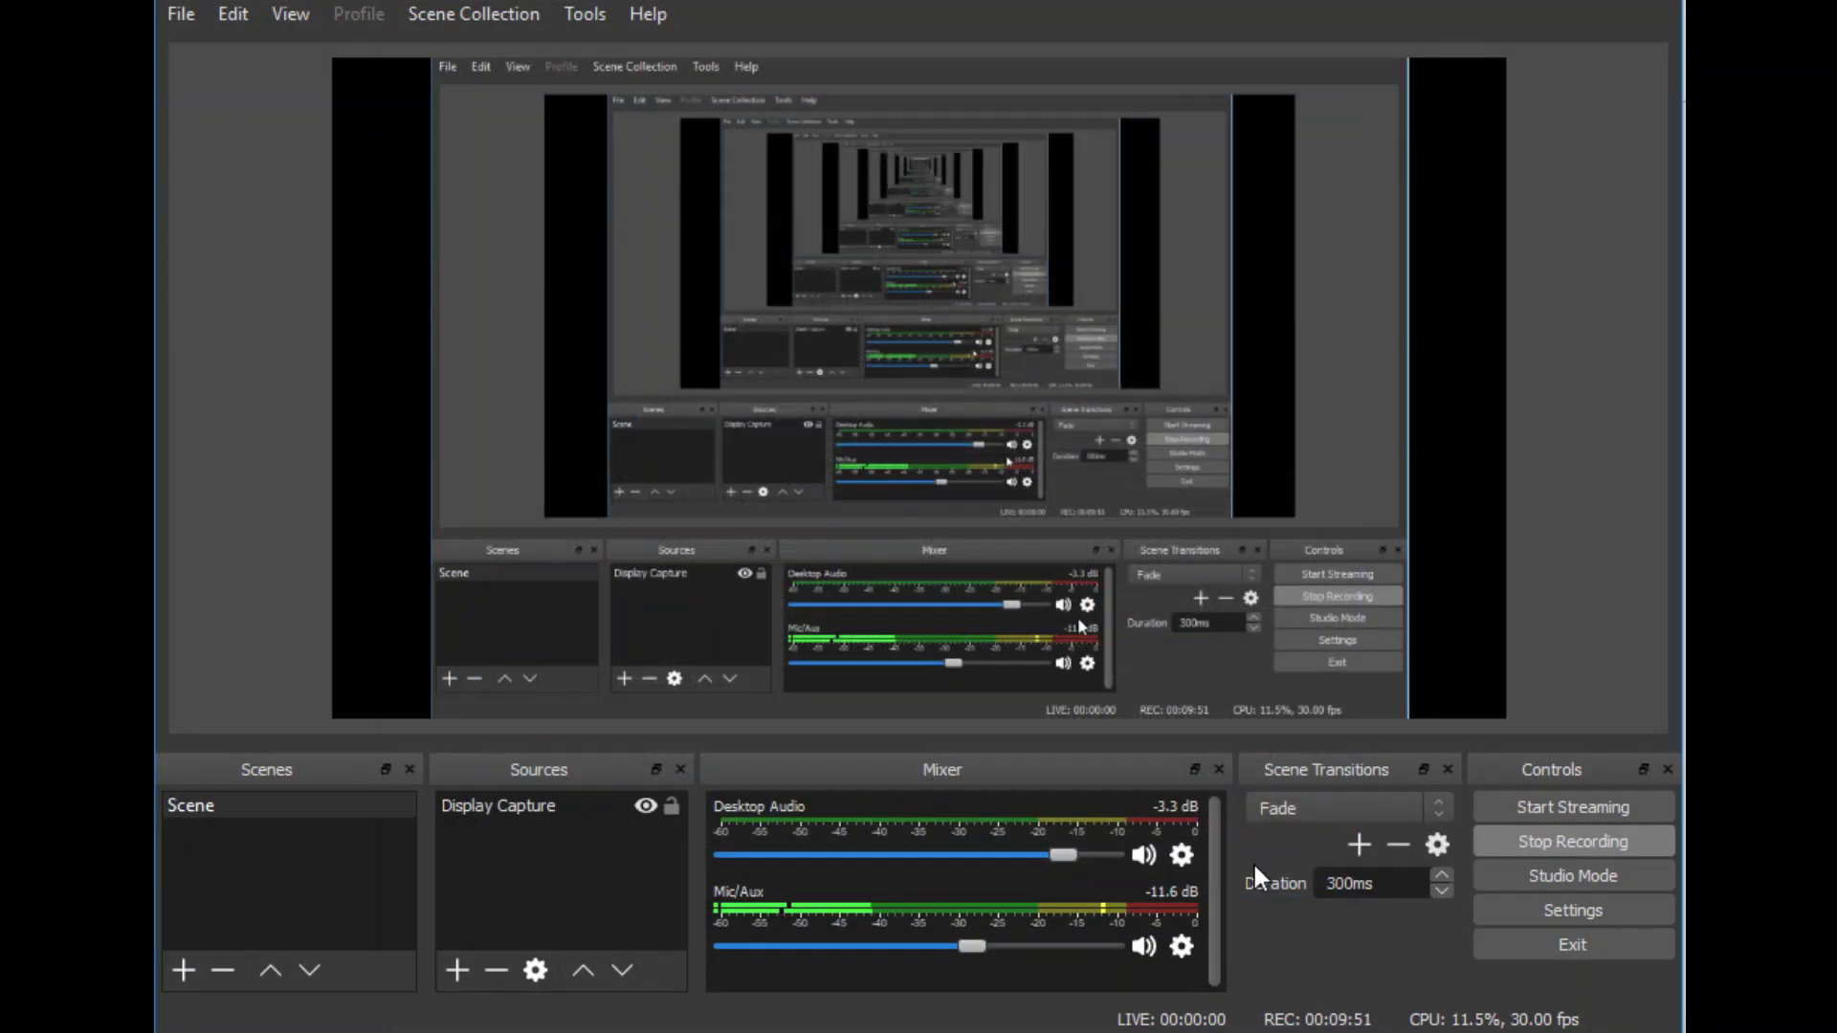